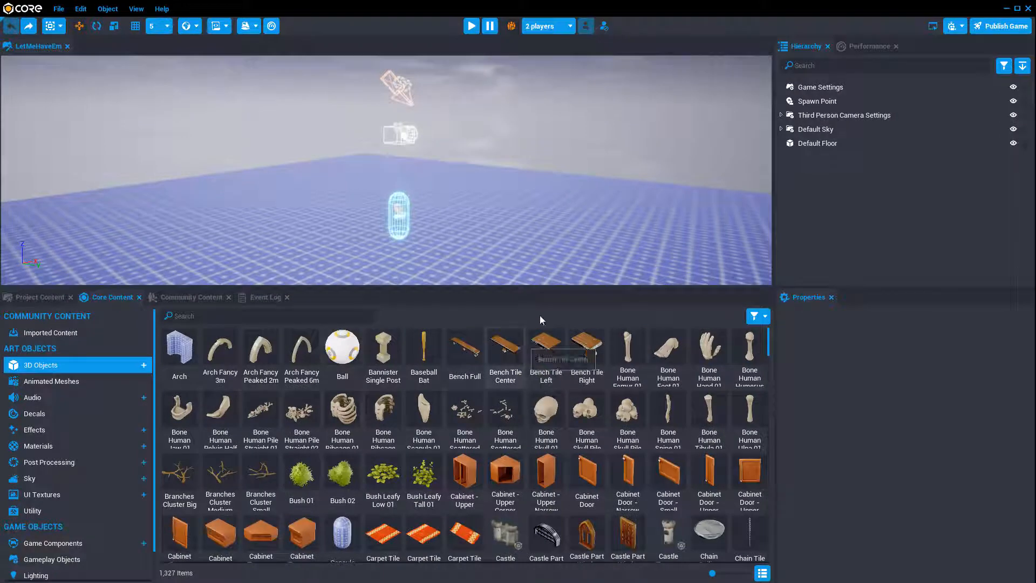
Reset the editor layout to the default view
{"action": "left_click_drag", "start_coordinate": [554, 287], "coordinate": [550, 425]}
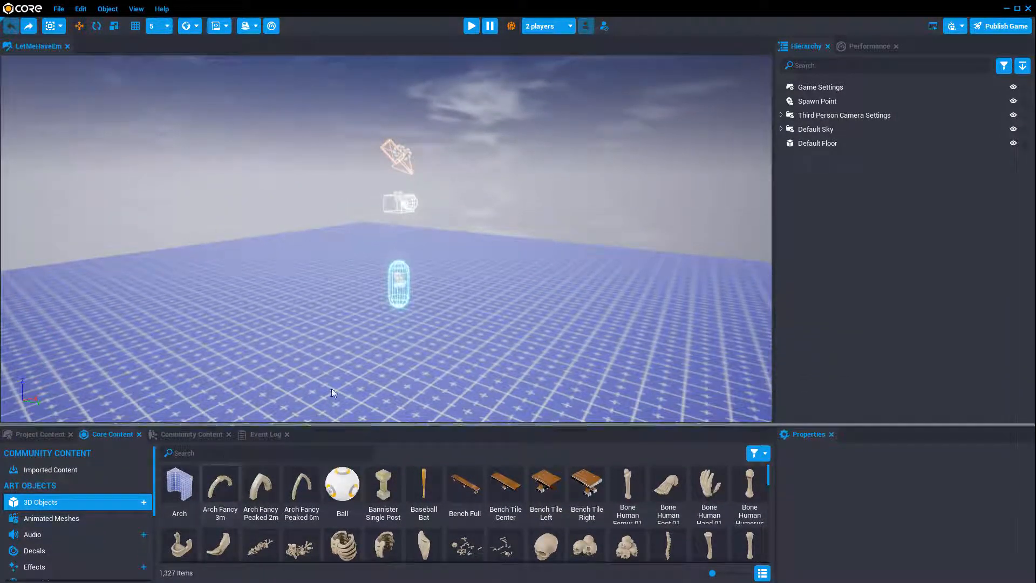
{"action": "left_click", "coordinate": [136, 10]}
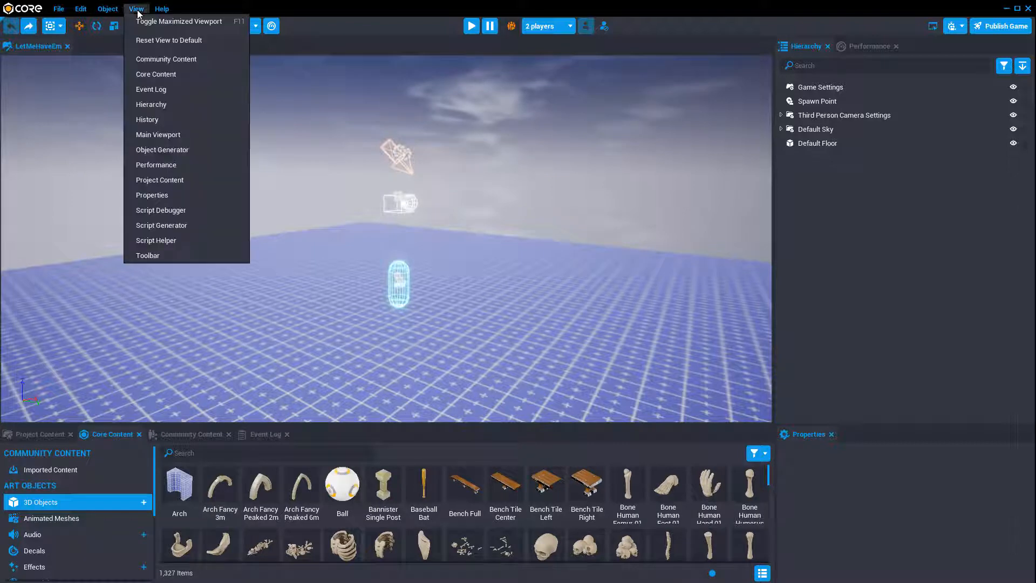
{"action": "left_click", "coordinate": [163, 43]}
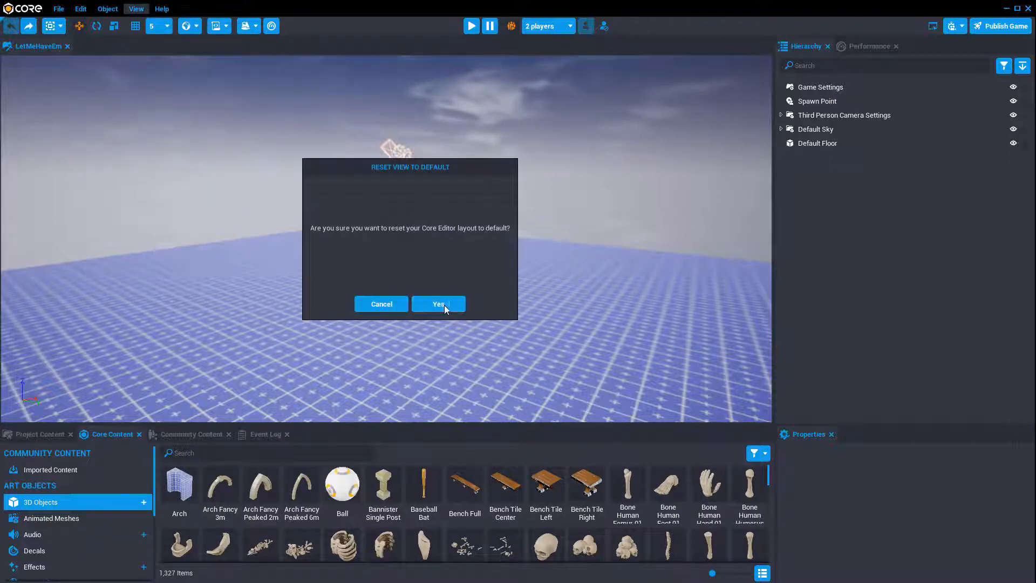
{"action": "left_click", "coordinate": [444, 305]}
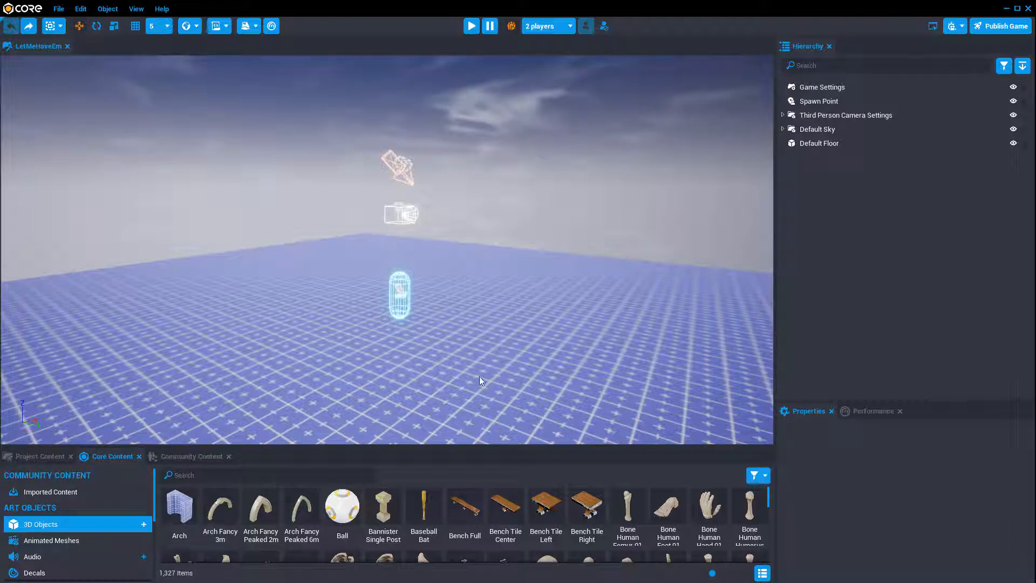
Select the default floor and enlarge the properties area so more of its settings are visible
{"action": "left_click", "coordinate": [554, 344]}
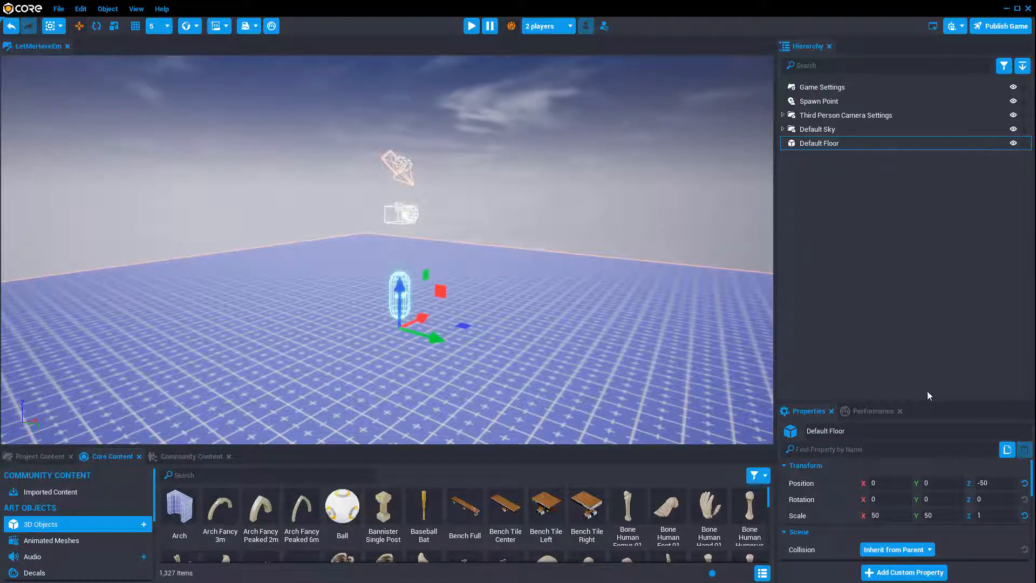
{"action": "left_click_drag", "start_coordinate": [953, 401], "coordinate": [956, 207]}
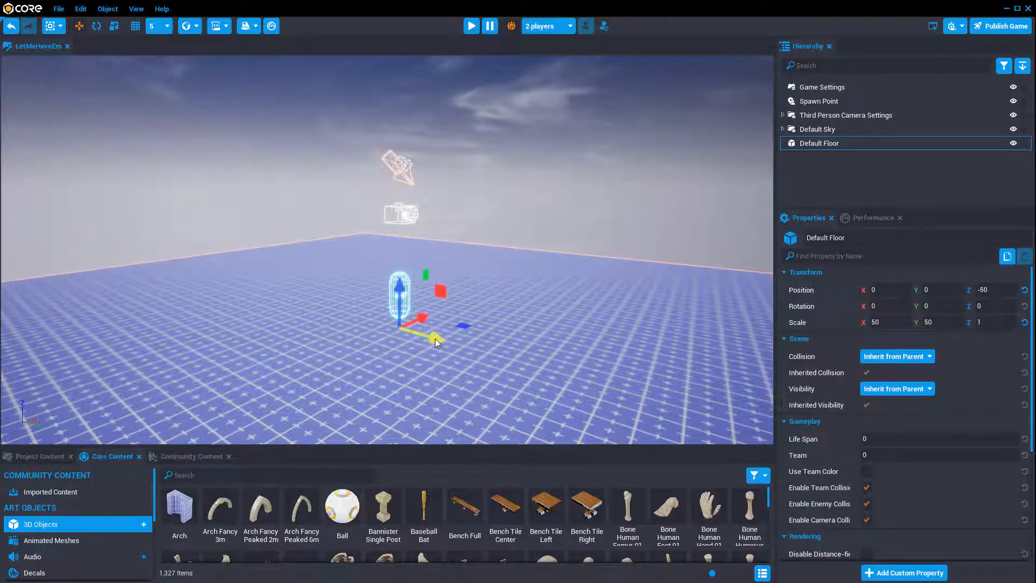
Try moving the default floor along its Y axis, undo the move, and set its Z position to 0
{"action": "mouse_move", "coordinate": [435, 338]}
{"action": "left_mouse_down"}
{"action": "mouse_move", "coordinate": [387, 316]}
{"action": "mouse_move", "coordinate": [421, 332]}
{"action": "left_mouse_up"}
{"action": "key", "text": "ctrl+z"}
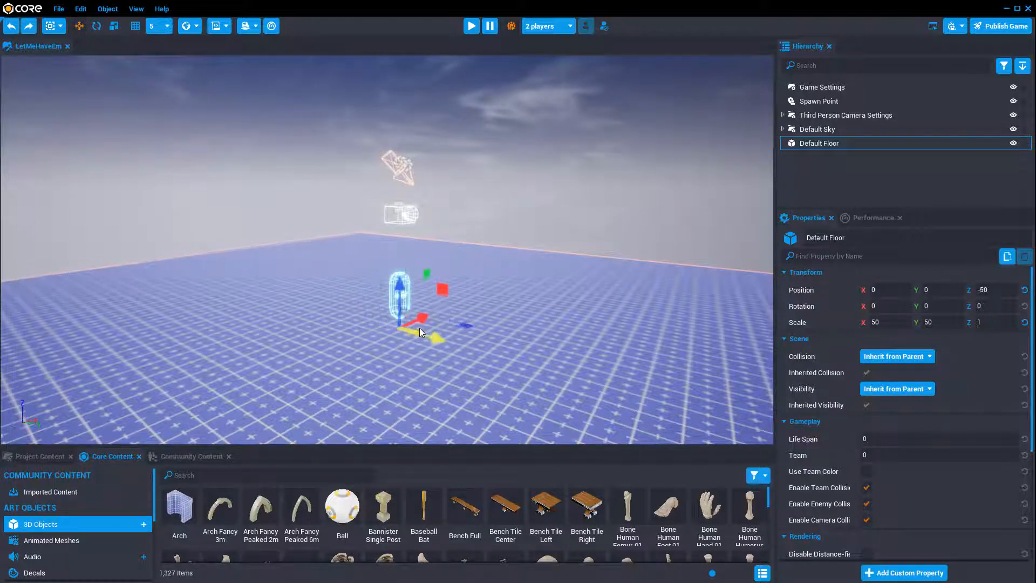
{"action": "left_click", "coordinate": [988, 290]}
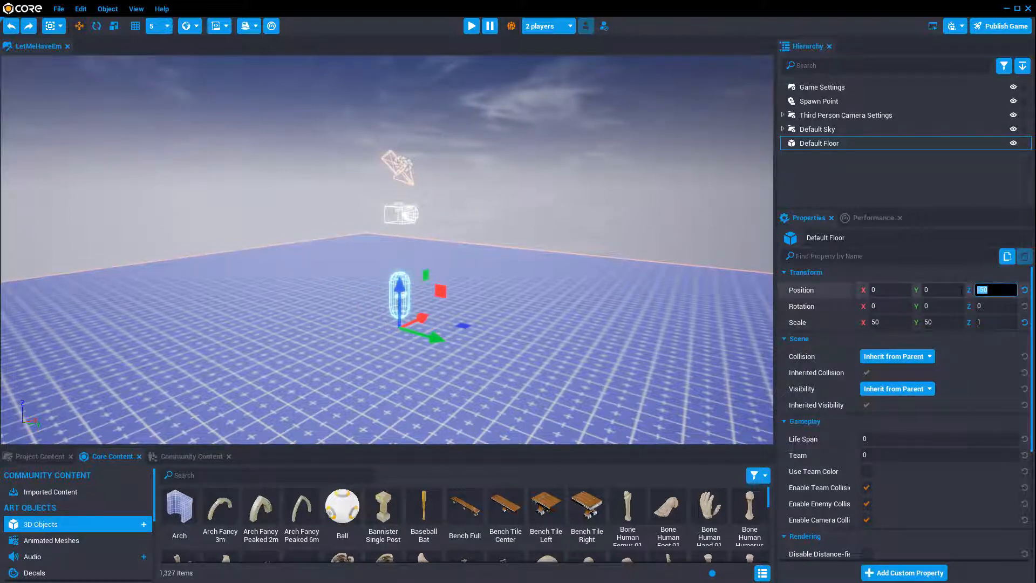
{"action": "type", "text": "0"}
{"action": "key", "text": "Return"}
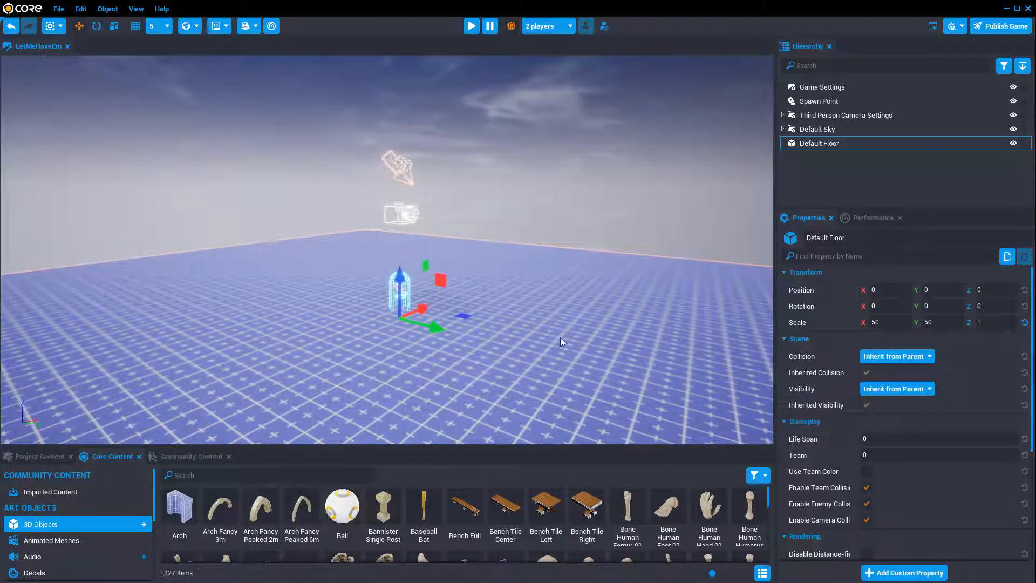
Add a Ball from the 3D objects to the scene hierarchy and undo a trial move upward
{"action": "mouse_move", "coordinate": [560, 338]}
{"action": "right_mouse_down"}
{"action": "mouse_move", "coordinate": [574, 335]}
{"action": "mouse_move", "coordinate": [563, 333]}
{"action": "right_mouse_up"}
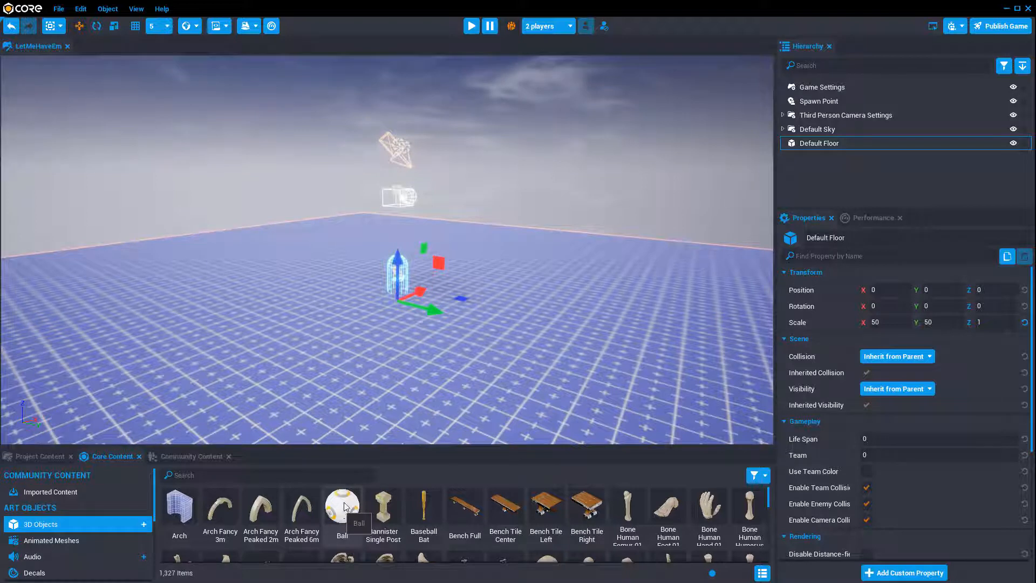
{"action": "left_click_drag", "start_coordinate": [353, 503], "coordinate": [839, 171]}
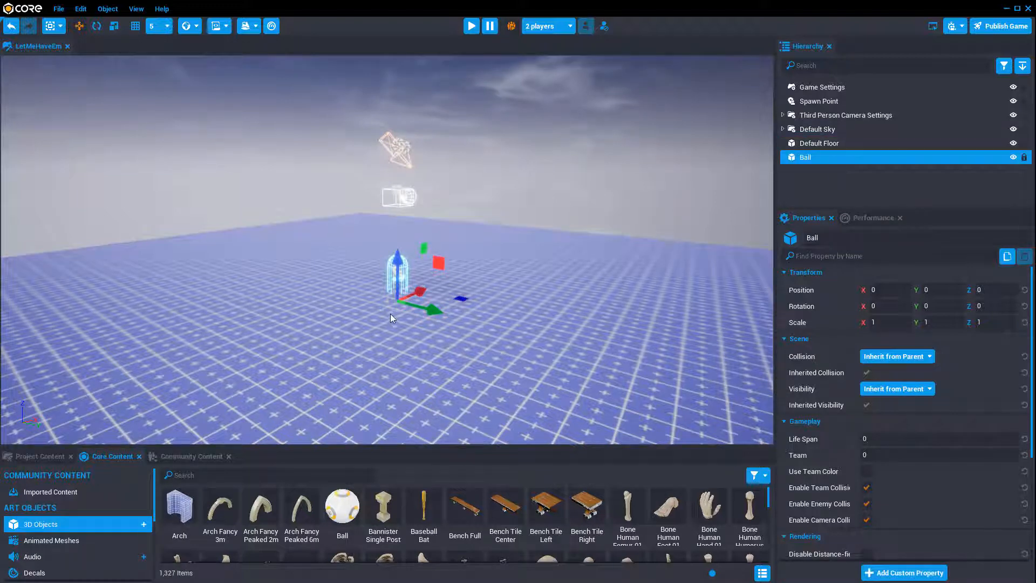
{"action": "left_click_drag", "start_coordinate": [398, 256], "coordinate": [399, 241]}
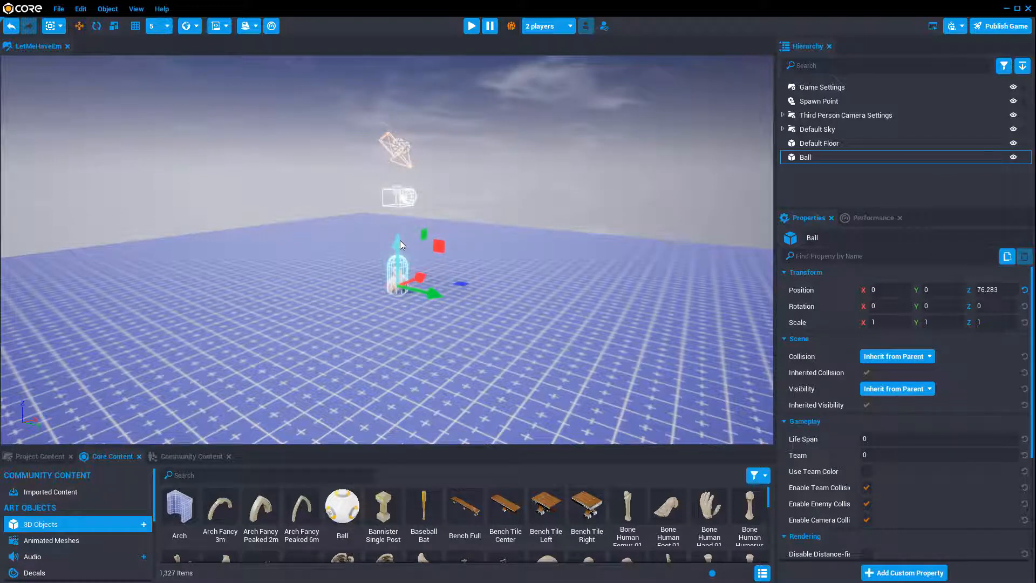
{"action": "key", "text": "ctrl+z"}
Lower the default floor and set its Z position to -50
{"action": "left_click", "coordinate": [432, 377]}
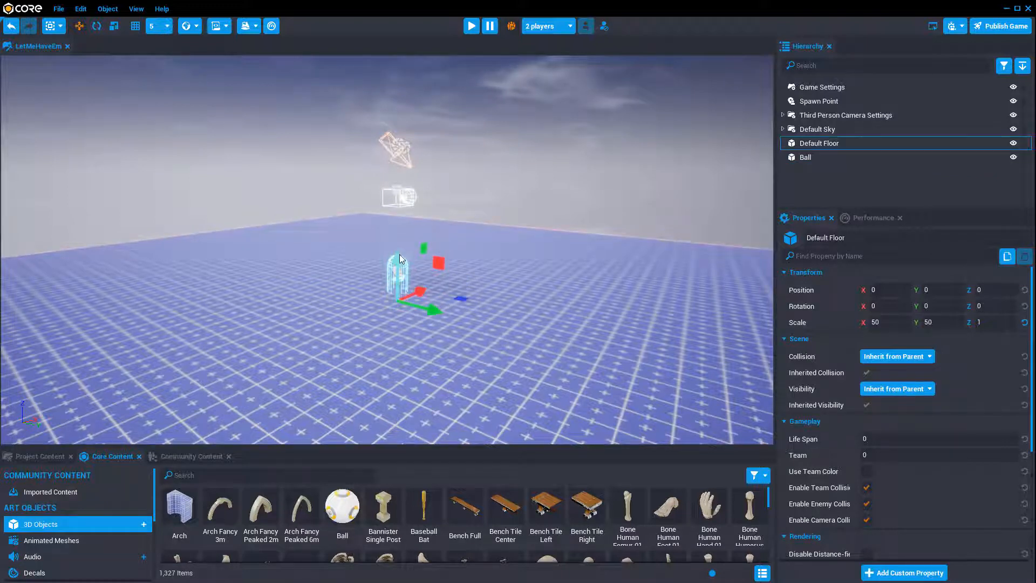
{"action": "mouse_move", "coordinate": [400, 254]}
{"action": "left_mouse_down"}
{"action": "mouse_move", "coordinate": [398, 272]}
{"action": "mouse_move", "coordinate": [401, 263]}
{"action": "left_mouse_up"}
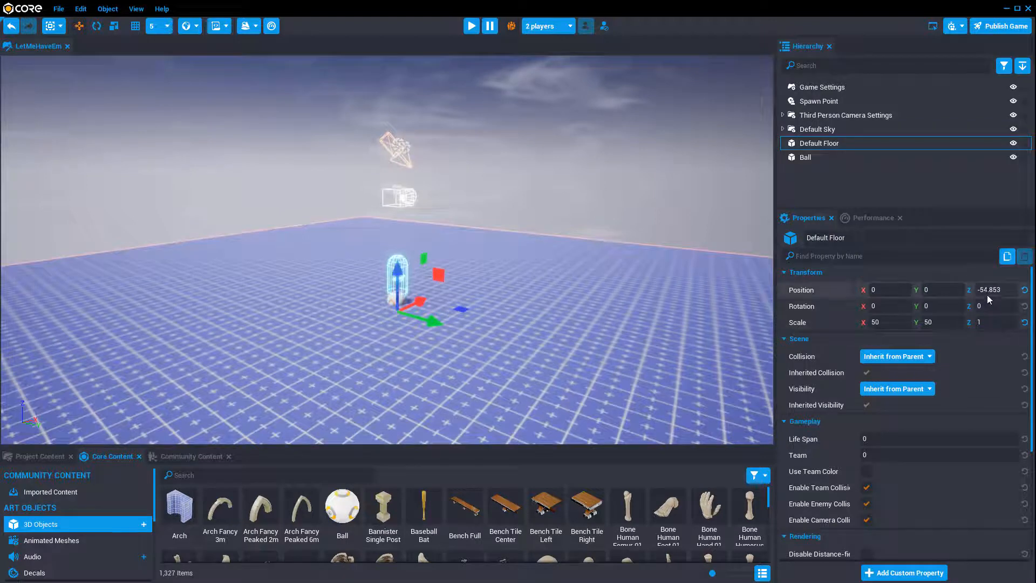
{"action": "left_click_drag", "start_coordinate": [985, 292], "coordinate": [1002, 290]}
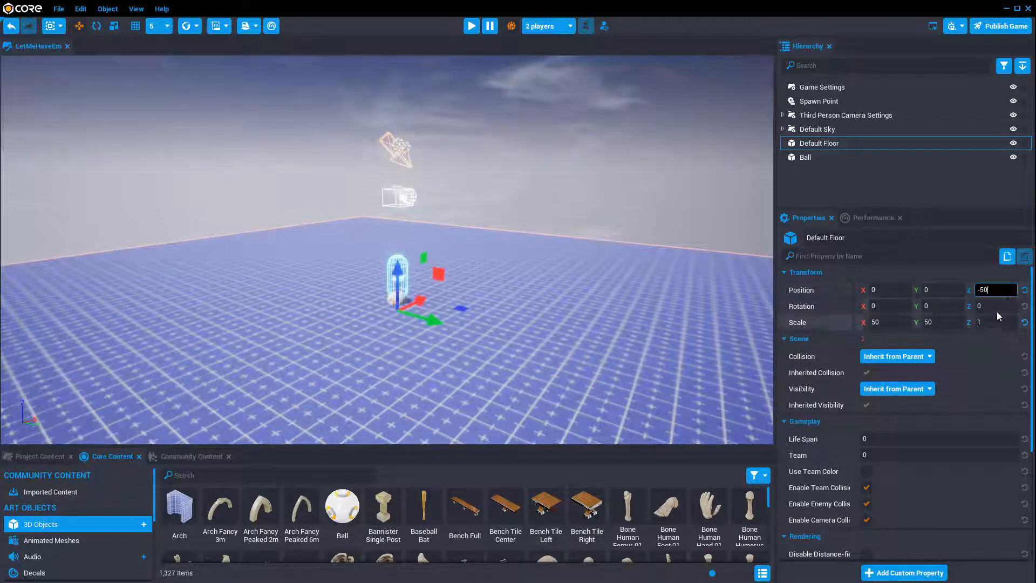
{"action": "left_click", "coordinate": [963, 273]}
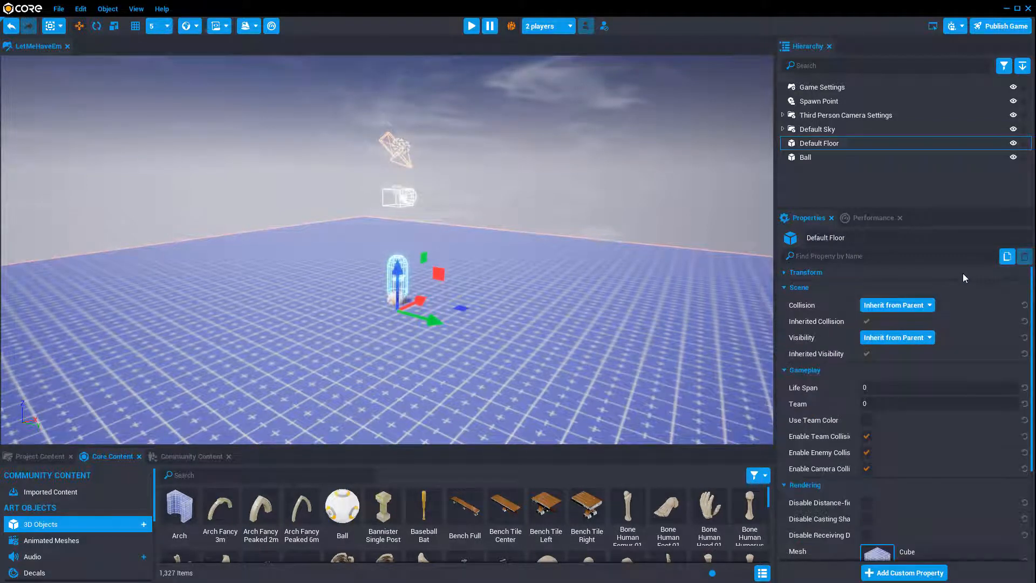
{"action": "left_click", "coordinate": [783, 273]}
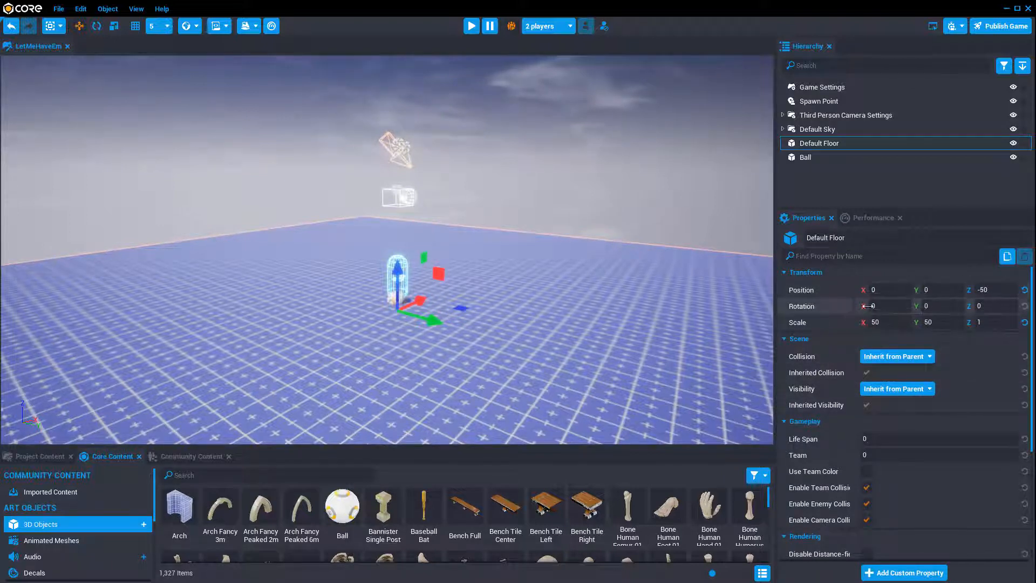
Paste the copied position (0, 0, -50) onto the ball
{"action": "left_click", "coordinate": [804, 161]}
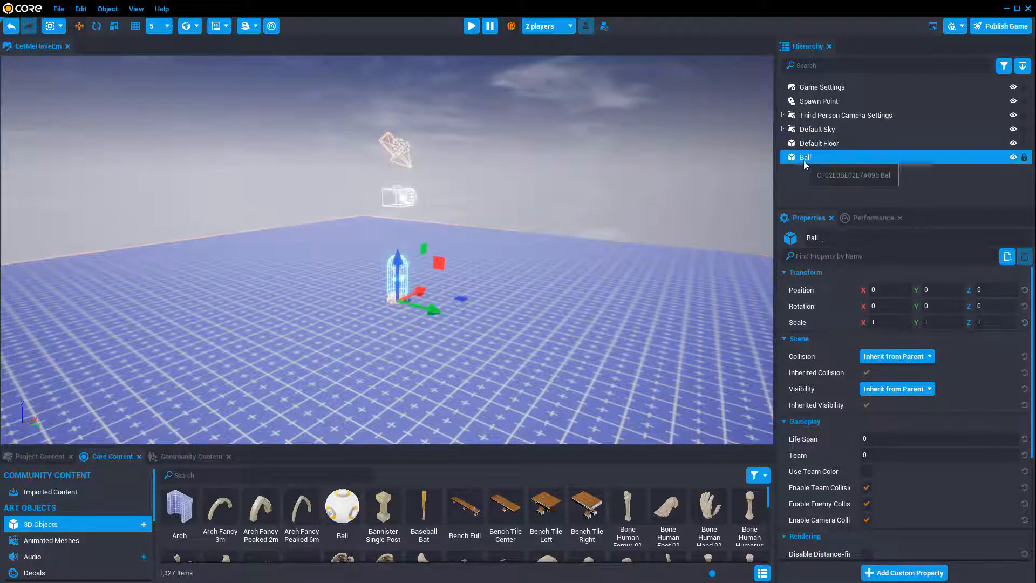
{"action": "right_click", "coordinate": [814, 290]}
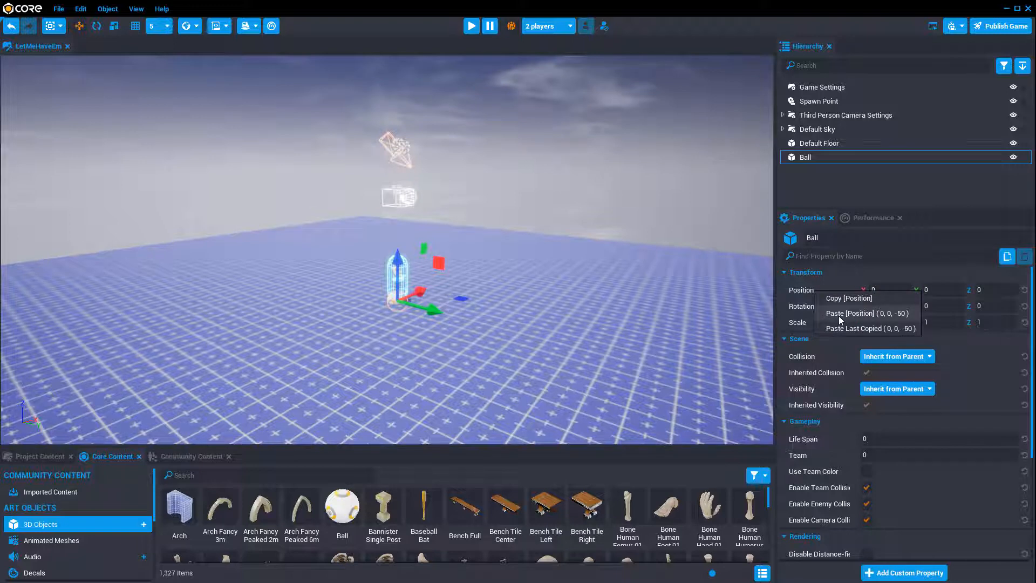
{"action": "left_click", "coordinate": [838, 315]}
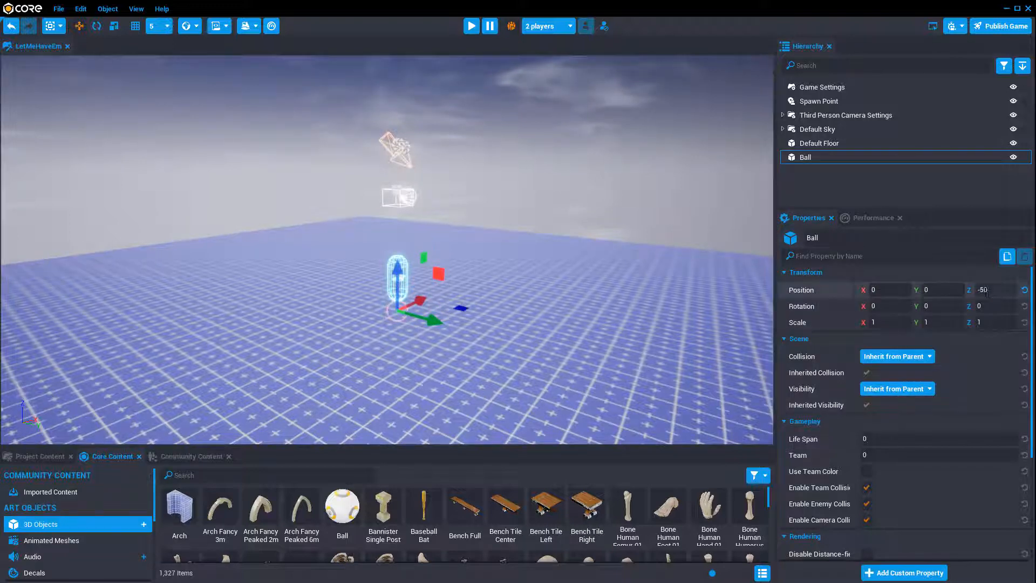
Raise the ball above the floor and move it along the Y axis, to about Y 386 and Z 53
{"action": "left_click_drag", "start_coordinate": [406, 273], "coordinate": [399, 241]}
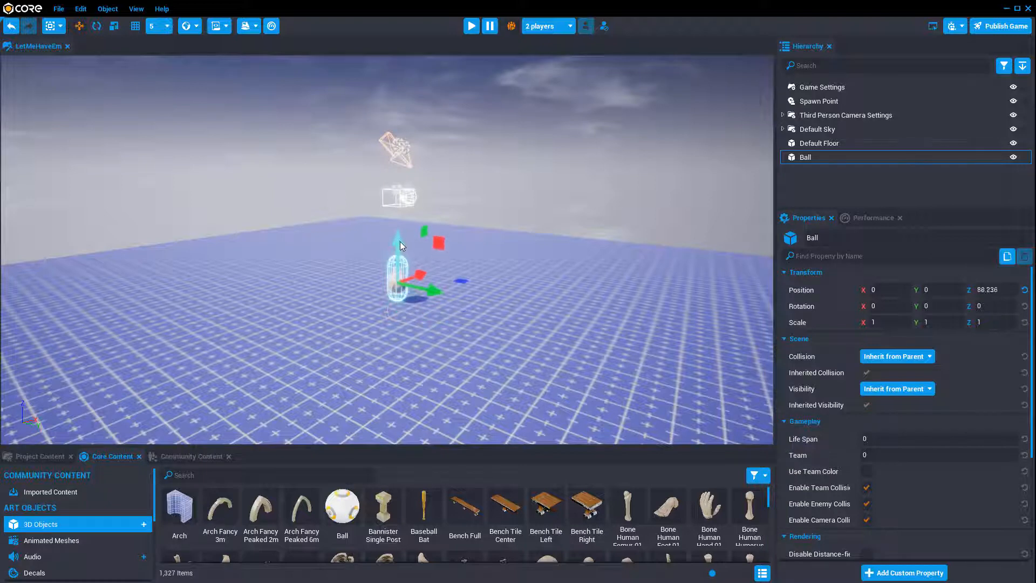
{"action": "left_click_drag", "start_coordinate": [438, 295], "coordinate": [525, 315]}
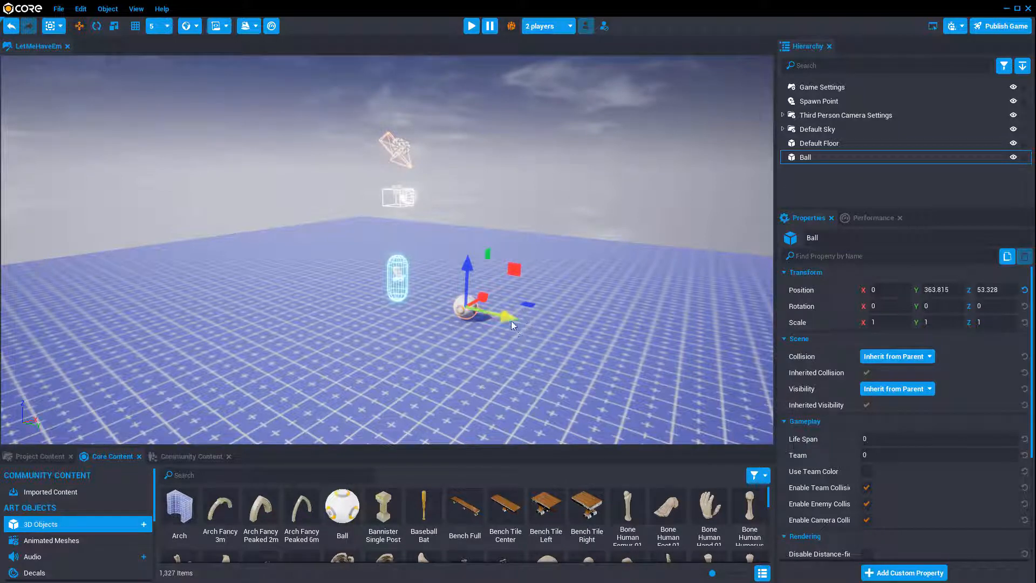
{"action": "left_click_drag", "start_coordinate": [513, 318], "coordinate": [516, 318]}
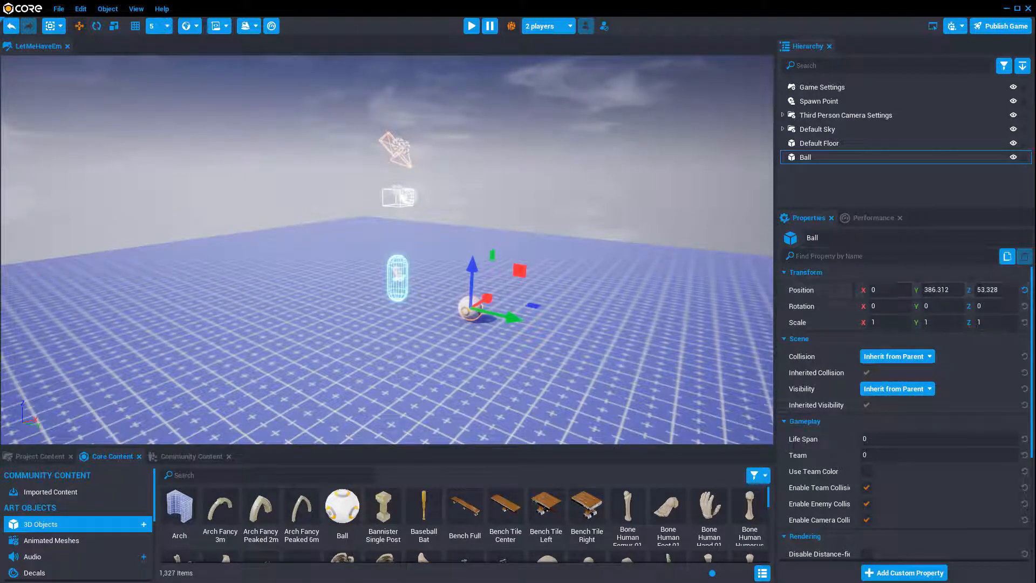
Copy the position of the ball in the scene
{"action": "left_click", "coordinate": [341, 510]}
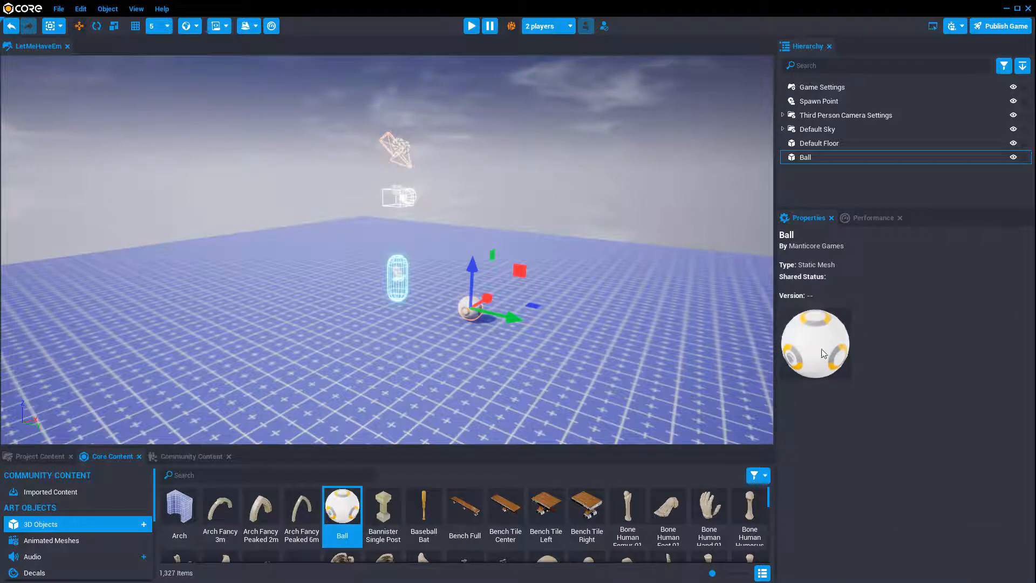
{"action": "left_click", "coordinate": [827, 157]}
{"action": "right_click", "coordinate": [813, 291]}
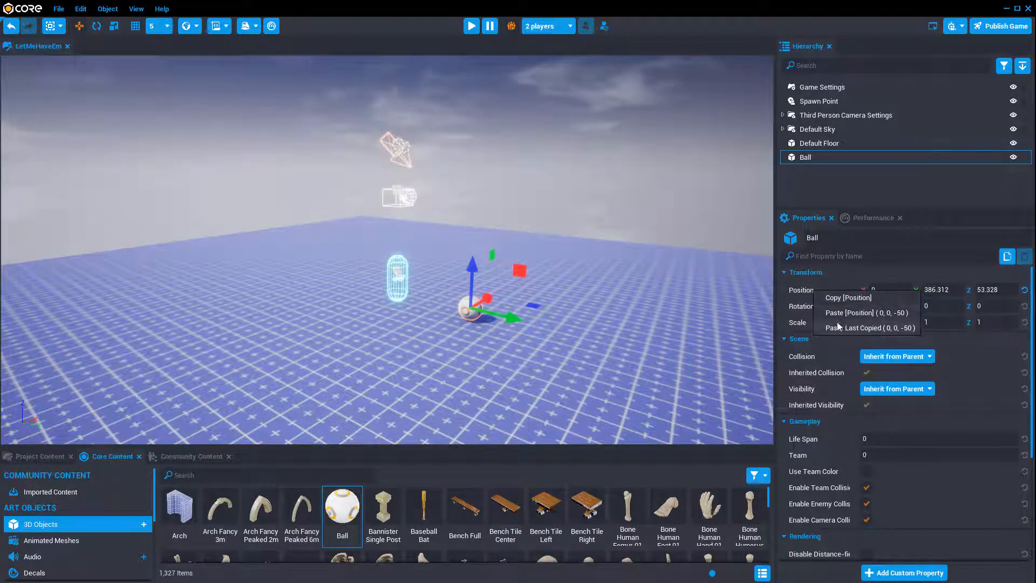
{"action": "right_click", "coordinate": [791, 291]}
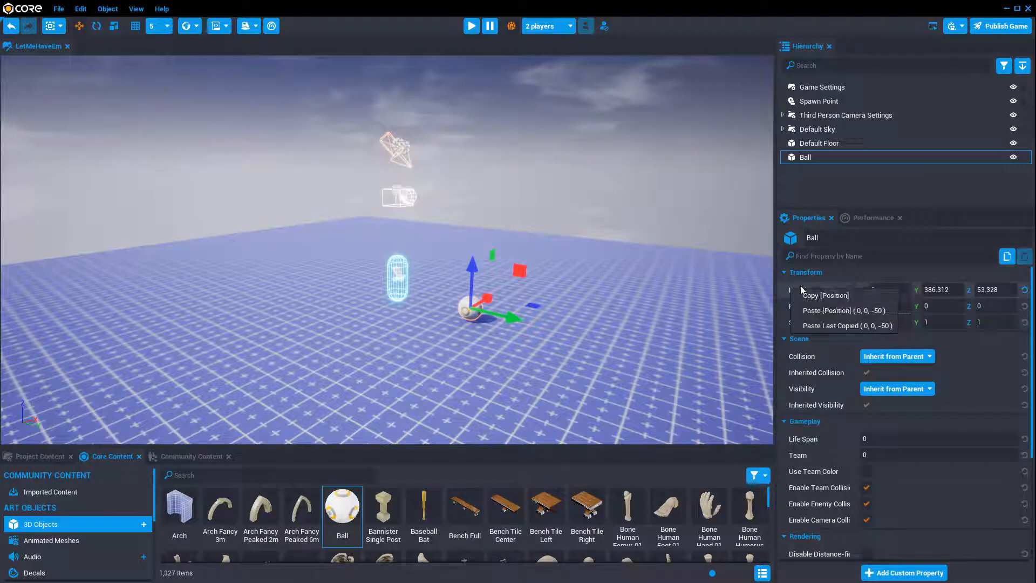
{"action": "left_click", "coordinate": [825, 300]}
Add a second Ball to the hierarchy, try pasting the first ball's position onto it, and undo the paste
{"action": "left_click_drag", "start_coordinate": [342, 510], "coordinate": [827, 177]}
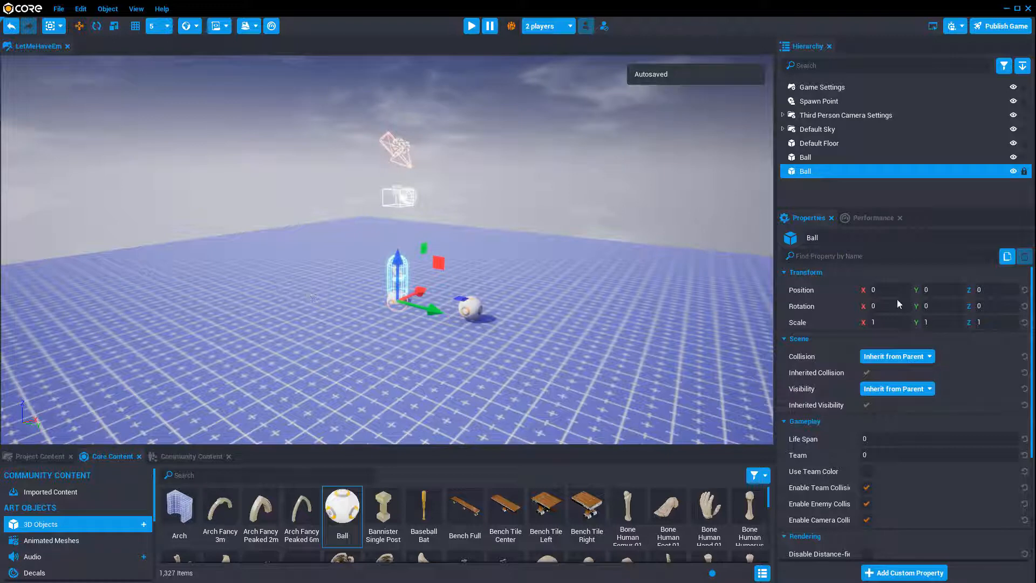
{"action": "right_click", "coordinate": [830, 290]}
{"action": "left_click", "coordinate": [859, 314]}
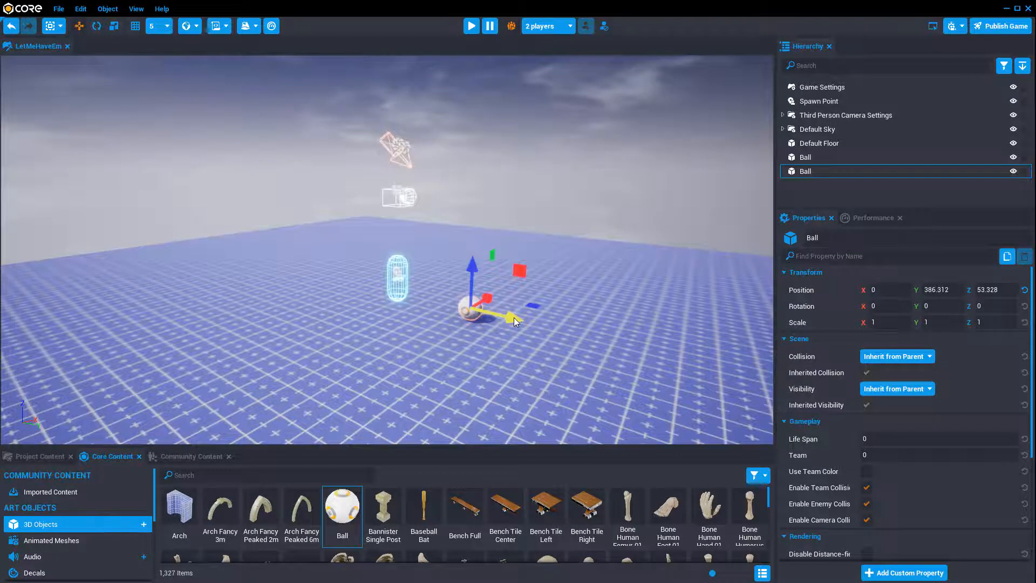
{"action": "key", "text": "ctrl+z"}
Make the second ball a child of the first and paste the copied position (0, 386.312, 53.328) onto it
{"action": "left_click", "coordinate": [804, 171]}
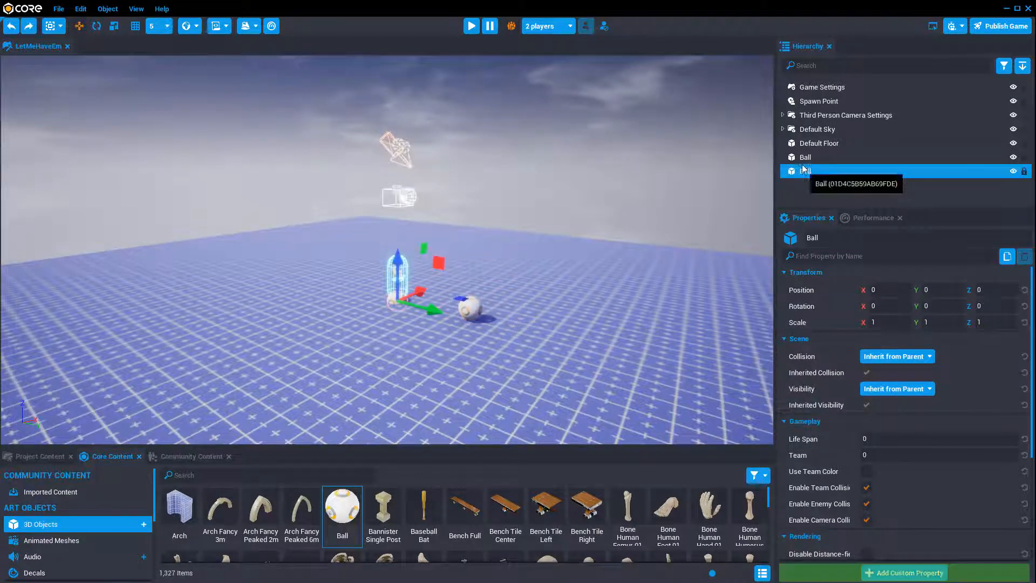
{"action": "left_click_drag", "start_coordinate": [804, 157], "coordinate": [804, 156]}
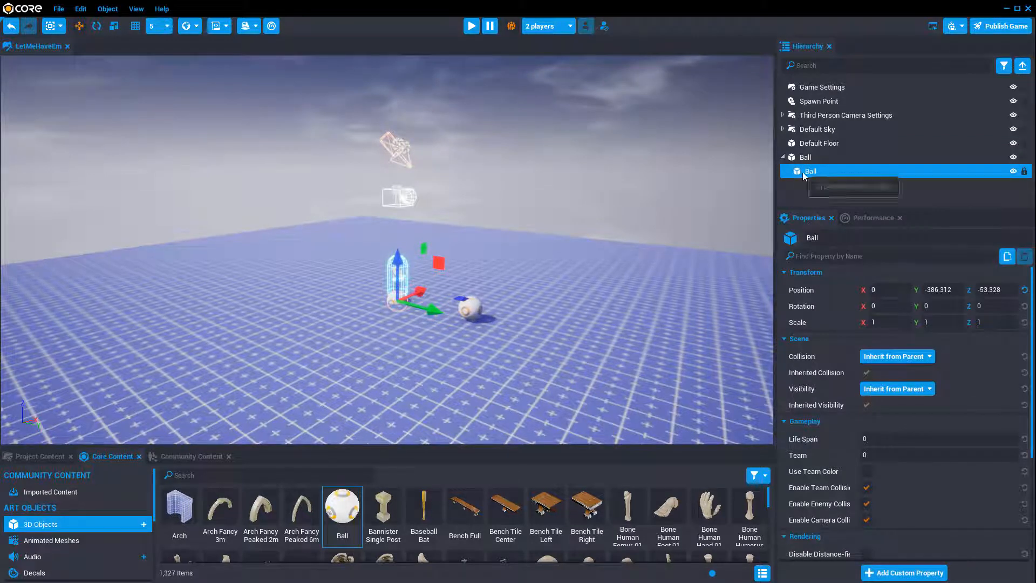
{"action": "right_click", "coordinate": [801, 290]}
{"action": "left_click", "coordinate": [829, 311]}
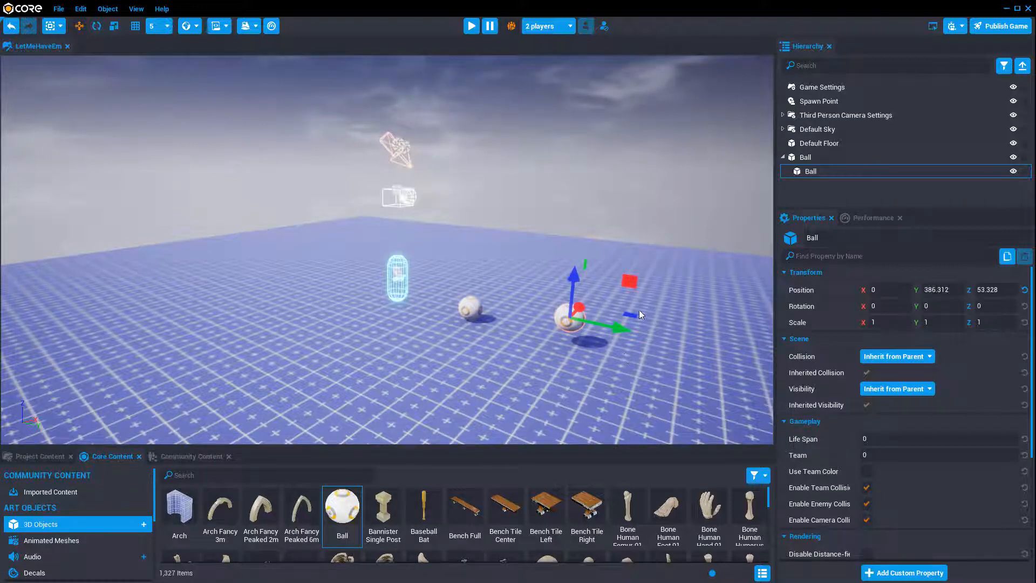
Compare the parent and child balls' positions, detach the child from its parent, and nest it under the first ball again
{"action": "left_click", "coordinate": [807, 157]}
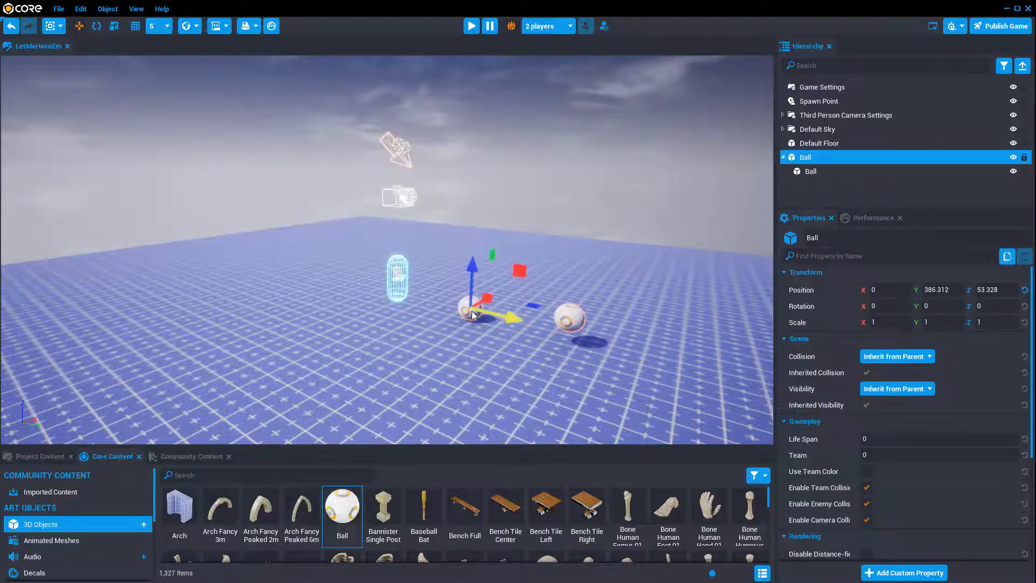
{"action": "left_click", "coordinate": [571, 316]}
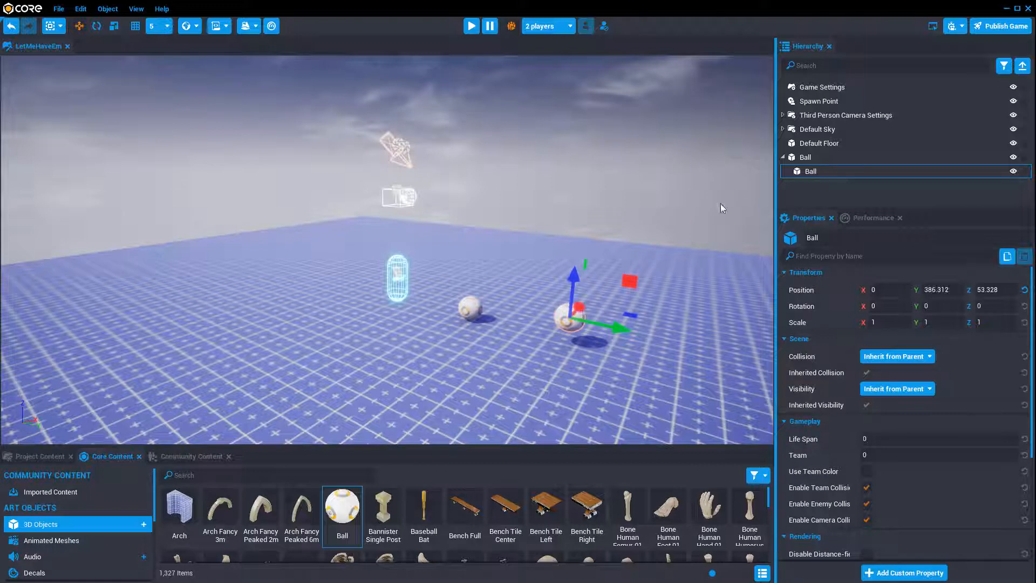
{"action": "left_click_drag", "start_coordinate": [801, 173], "coordinate": [794, 156]}
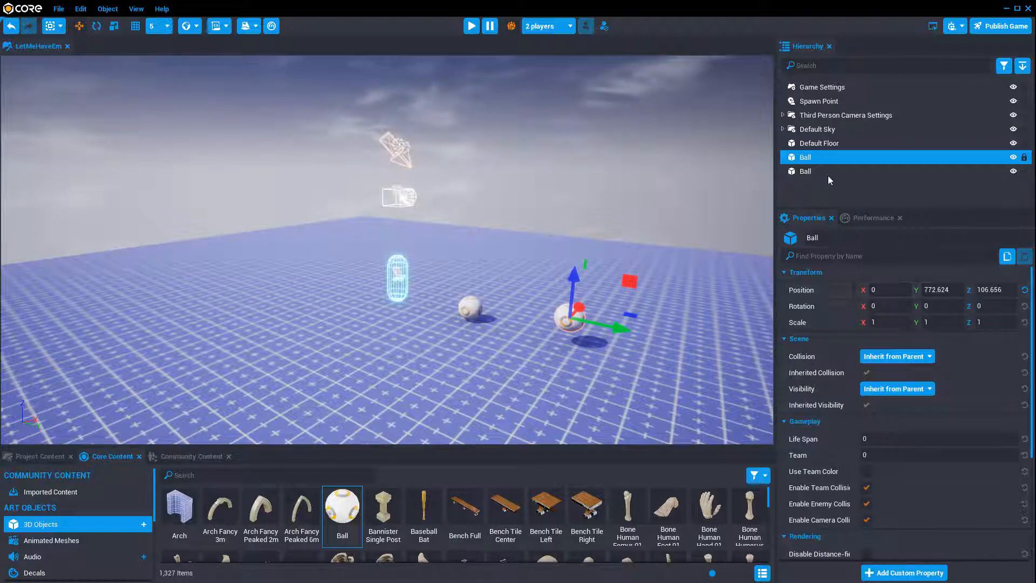
{"action": "left_click_drag", "start_coordinate": [817, 159], "coordinate": [801, 176]}
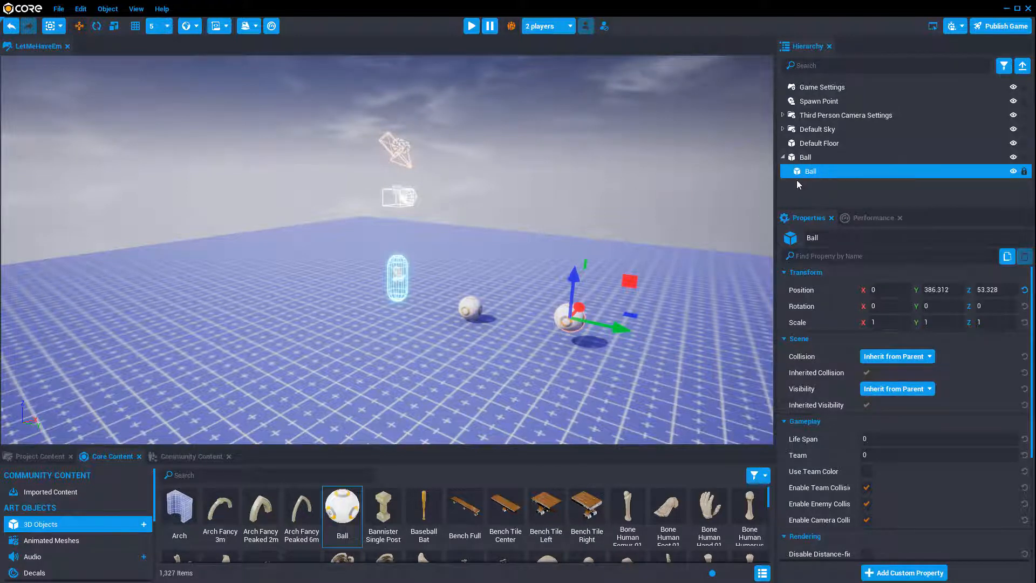
{"action": "right_click", "coordinate": [802, 291]}
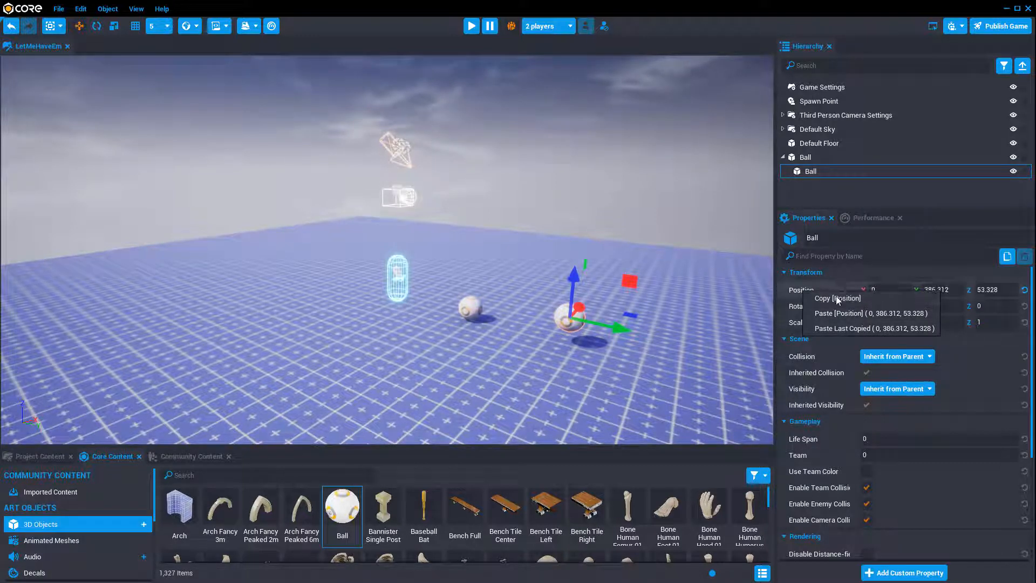
{"action": "left_click", "coordinate": [582, 385]}
{"action": "left_click", "coordinate": [582, 385]}
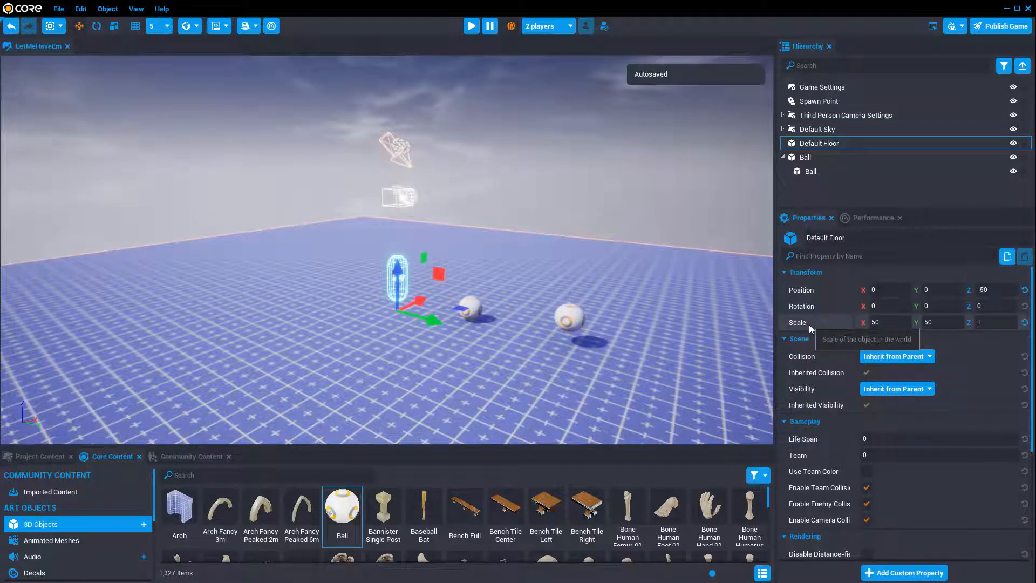
Scale the parent ball to 2 on the X, Y and Z axes and raise it to about Z 366
{"action": "left_click", "coordinate": [807, 160]}
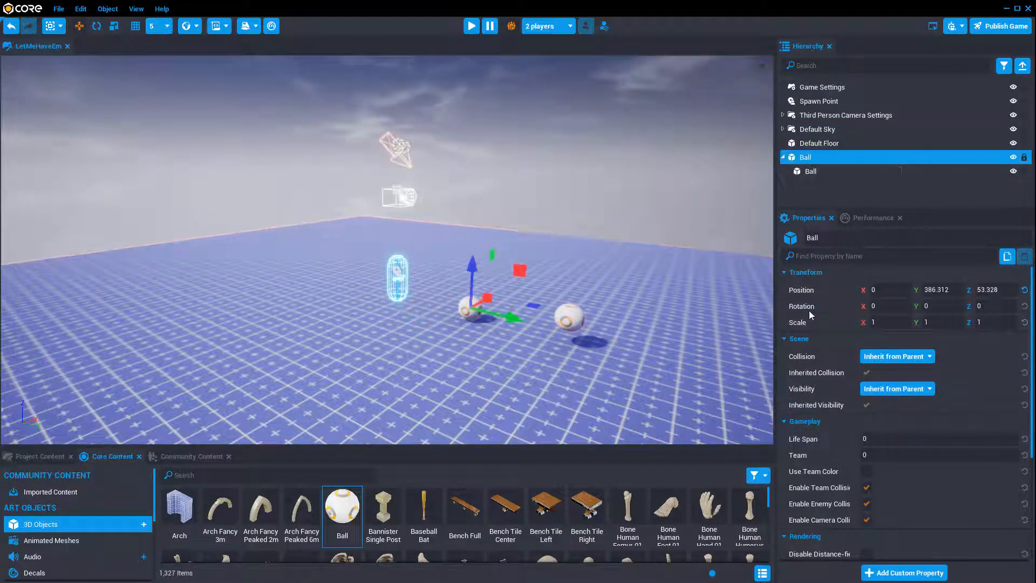
{"action": "left_click", "coordinate": [883, 322]}
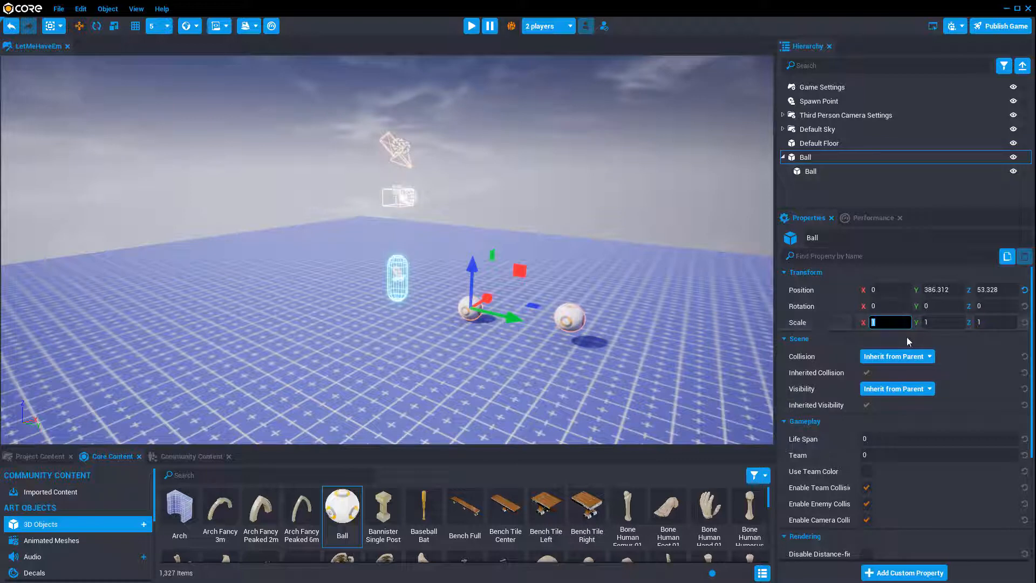
{"action": "type", "text": "2"}
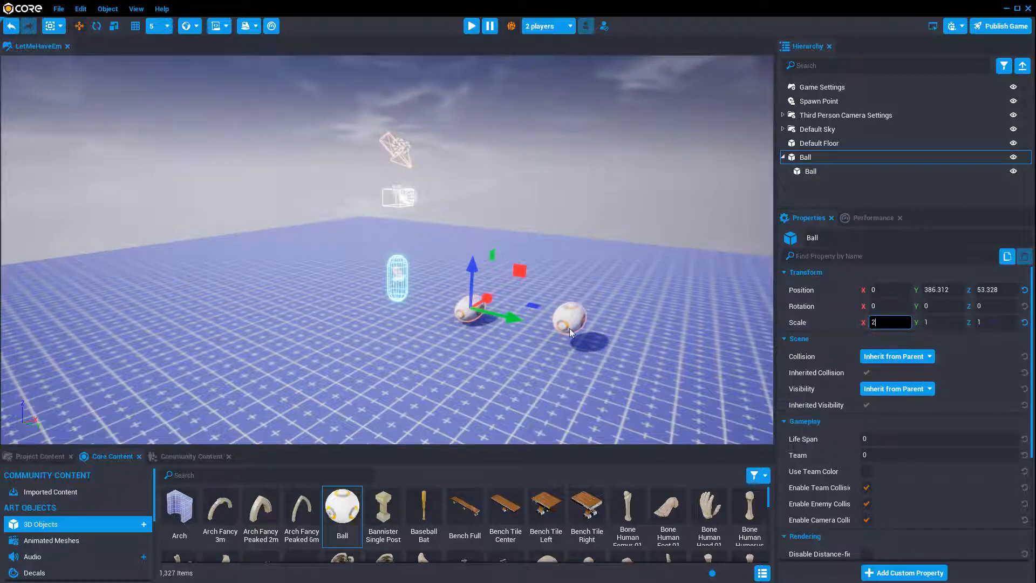
{"action": "key", "text": "Return"}
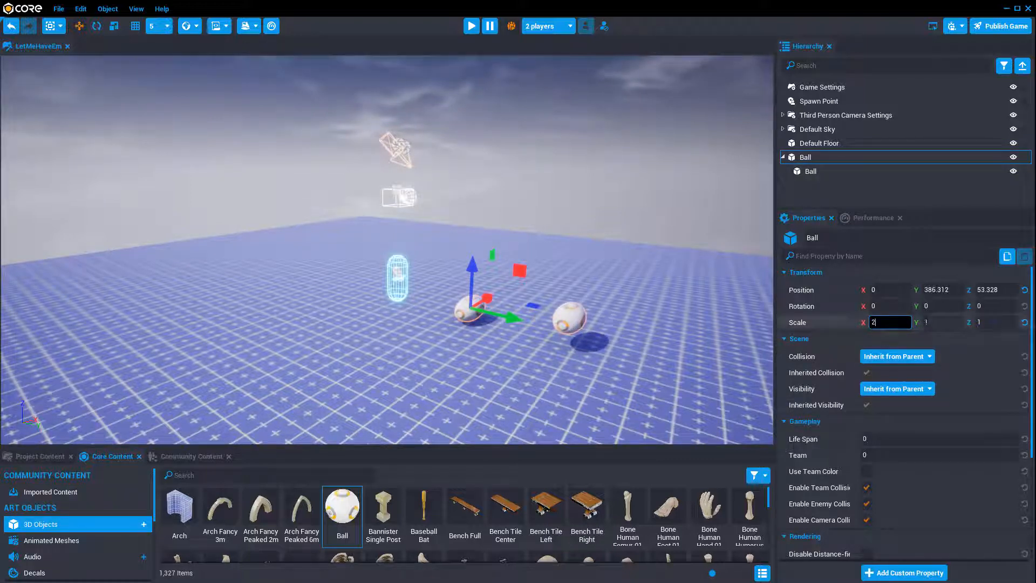
{"action": "left_click", "coordinate": [432, 299]}
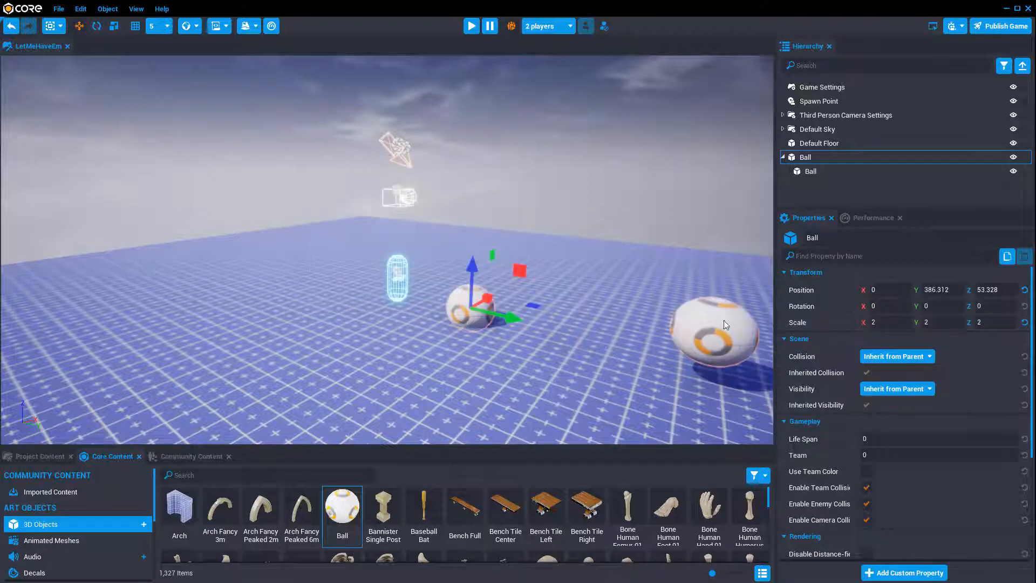
{"action": "left_click_drag", "start_coordinate": [489, 331], "coordinate": [614, 323], "text": "alt"}
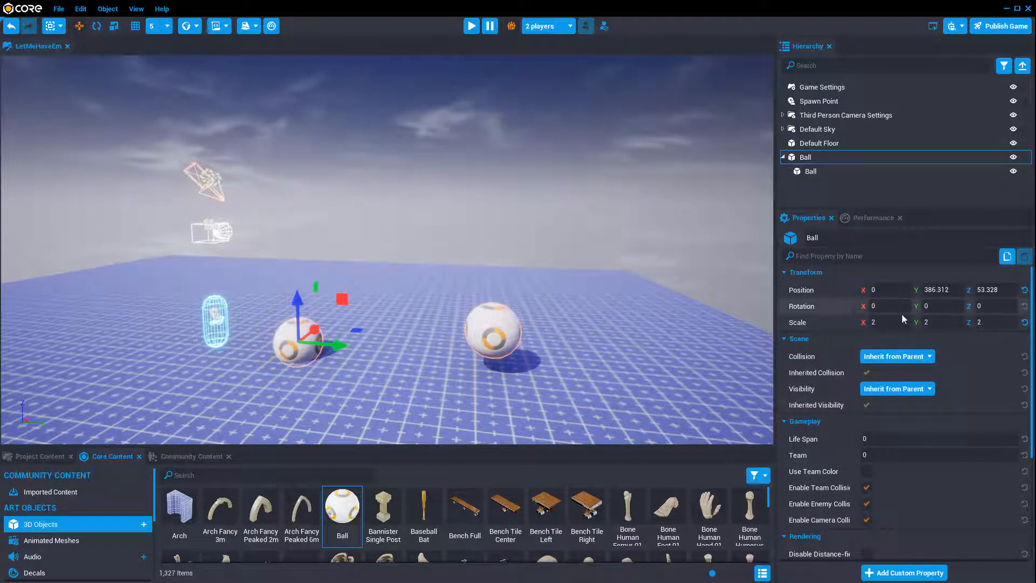
{"action": "left_click_drag", "start_coordinate": [293, 299], "coordinate": [286, 208]}
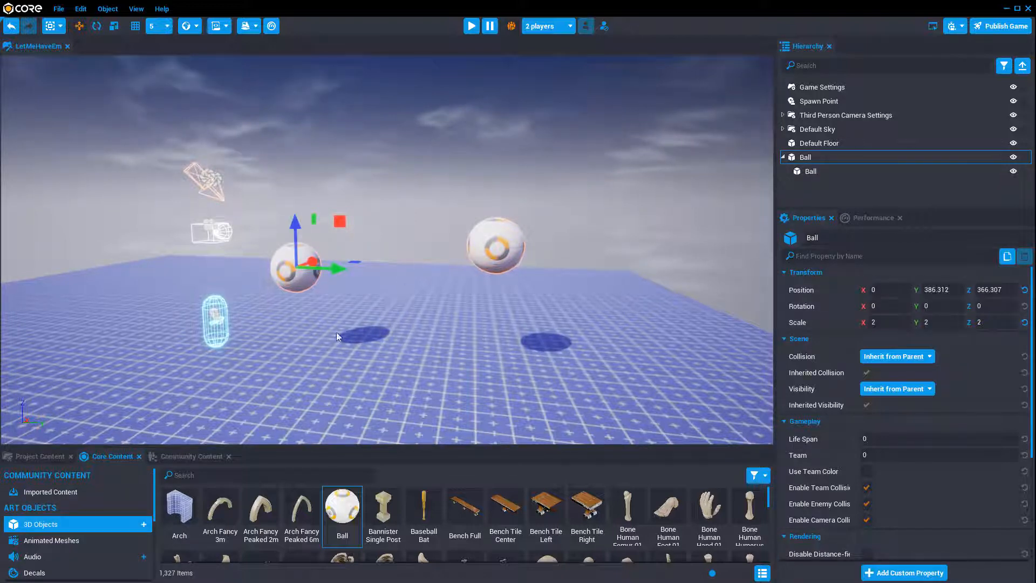
{"action": "right_click_drag", "start_coordinate": [419, 344], "coordinate": [366, 350]}
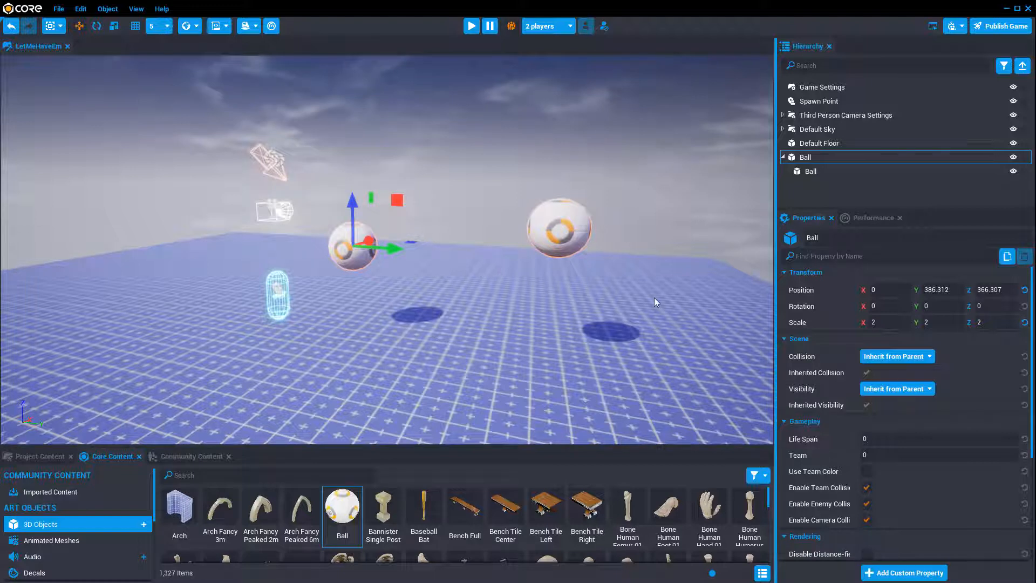
Delete the parent ball with its child and place a new Ball above the floor at about (286, 334, 124)
{"action": "left_click", "coordinate": [803, 158]}
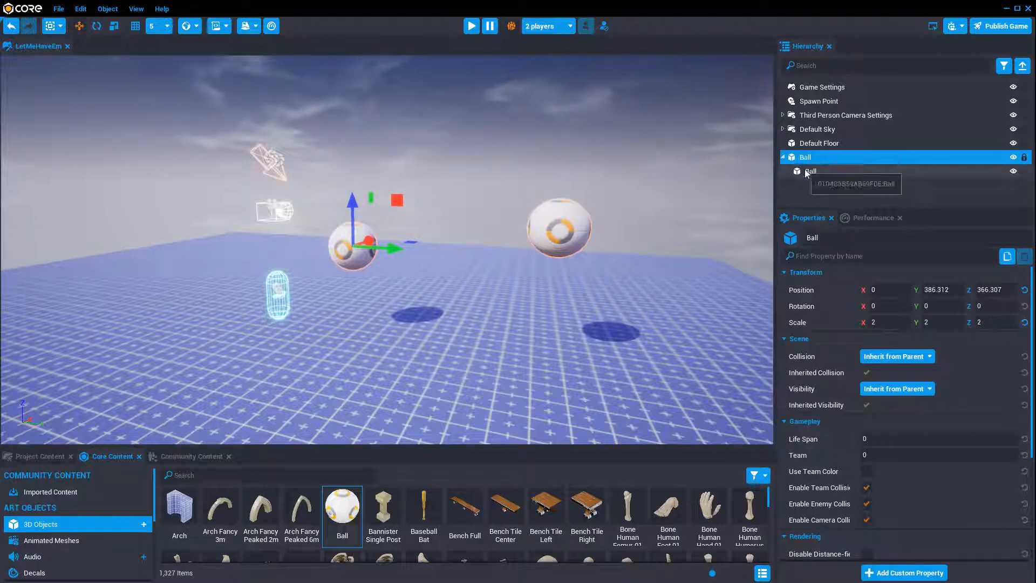
{"action": "key", "text": "Delete"}
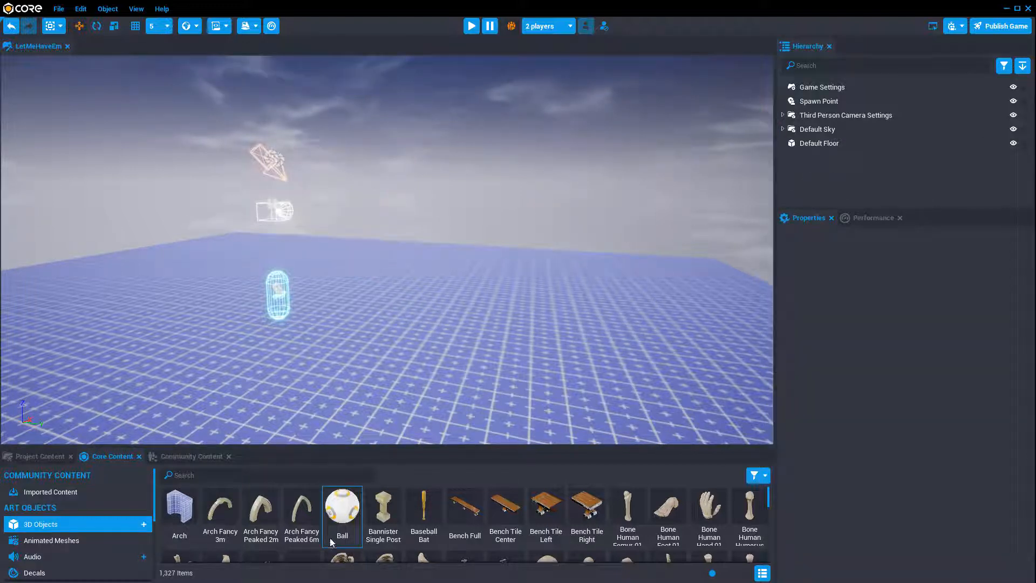
{"action": "left_click_drag", "start_coordinate": [342, 509], "coordinate": [399, 336]}
{"action": "left_click_drag", "start_coordinate": [370, 272], "coordinate": [370, 249]}
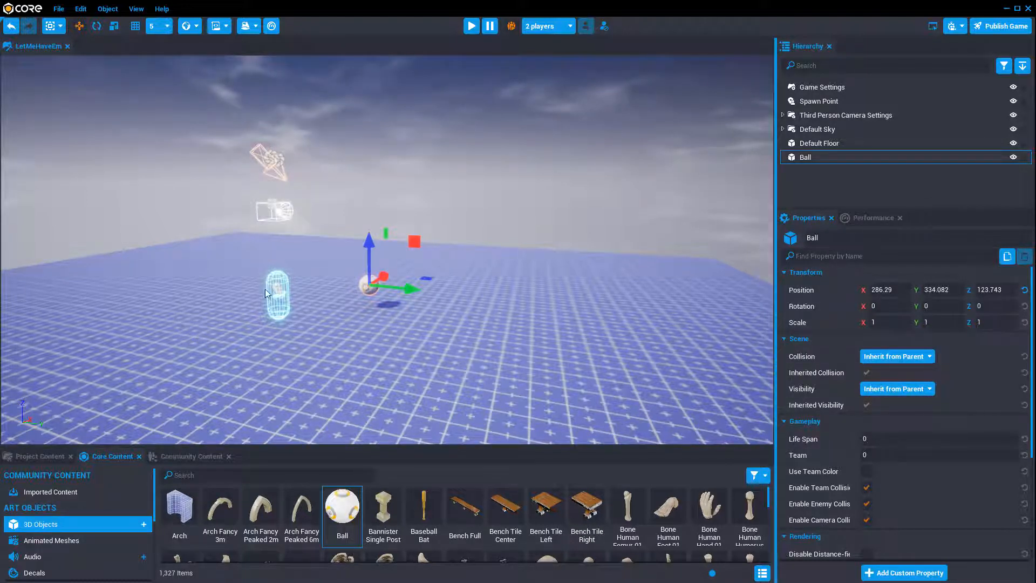
Compare the available properties of the default floor, the third person camera and the new ball
{"action": "left_click", "coordinate": [278, 295]}
{"action": "scroll", "coordinate": [831, 474], "scroll_direction": "down", "scroll_amount": 3}
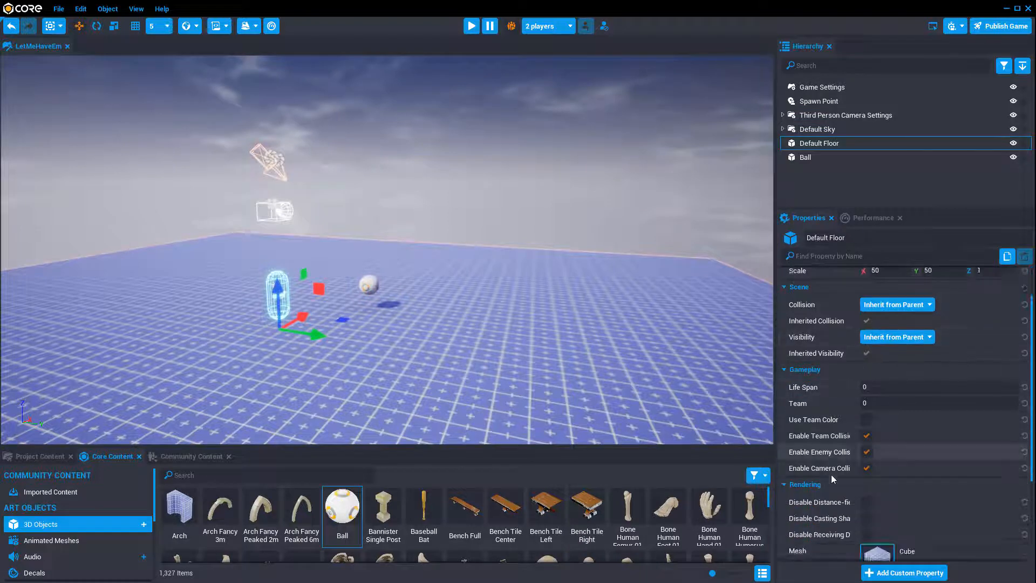
{"action": "left_click", "coordinate": [366, 237]}
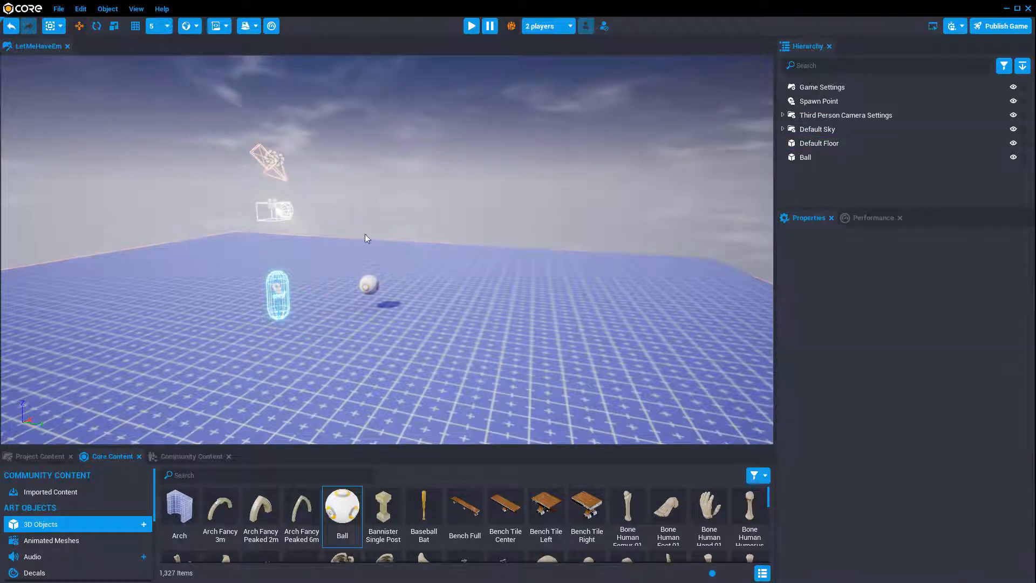
{"action": "left_click", "coordinate": [273, 210]}
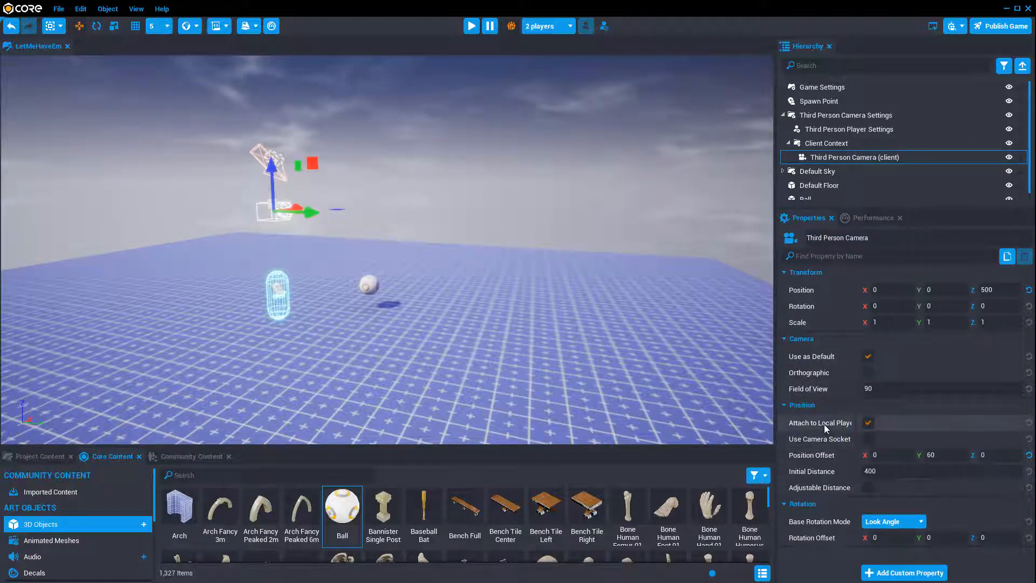
{"action": "left_click", "coordinate": [370, 284]}
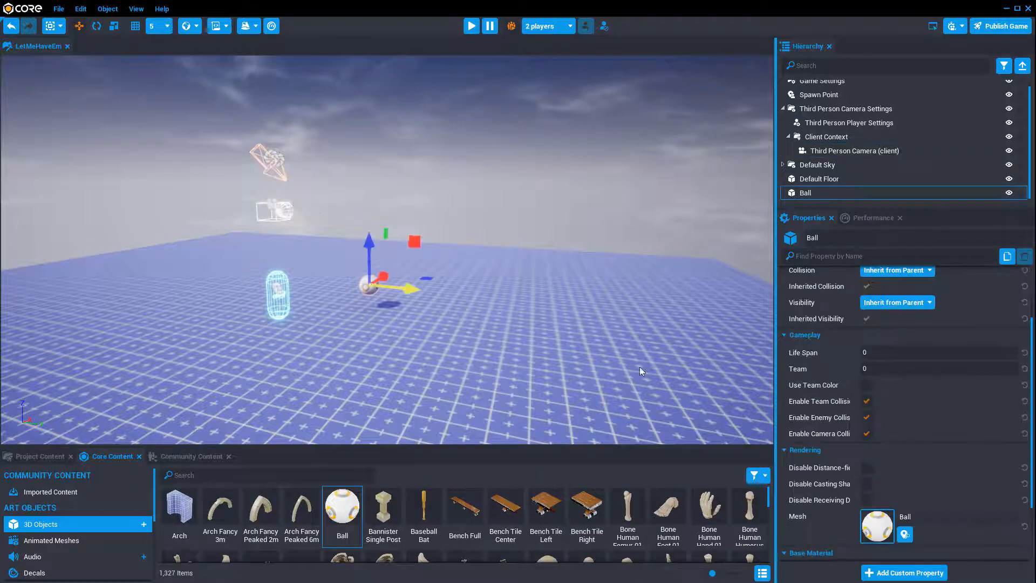
{"action": "scroll", "coordinate": [983, 443], "scroll_direction": "up", "scroll_amount": 5}
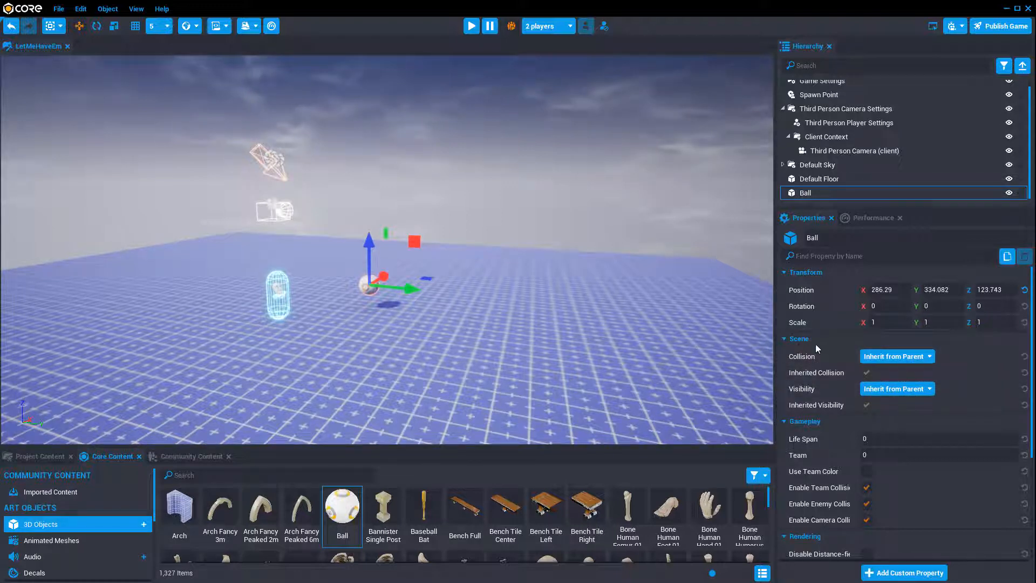
Preview the game, walk the character into the ball to test its inherited collision, and end the preview
{"action": "right_click_drag", "start_coordinate": [606, 341], "coordinate": [564, 340]}
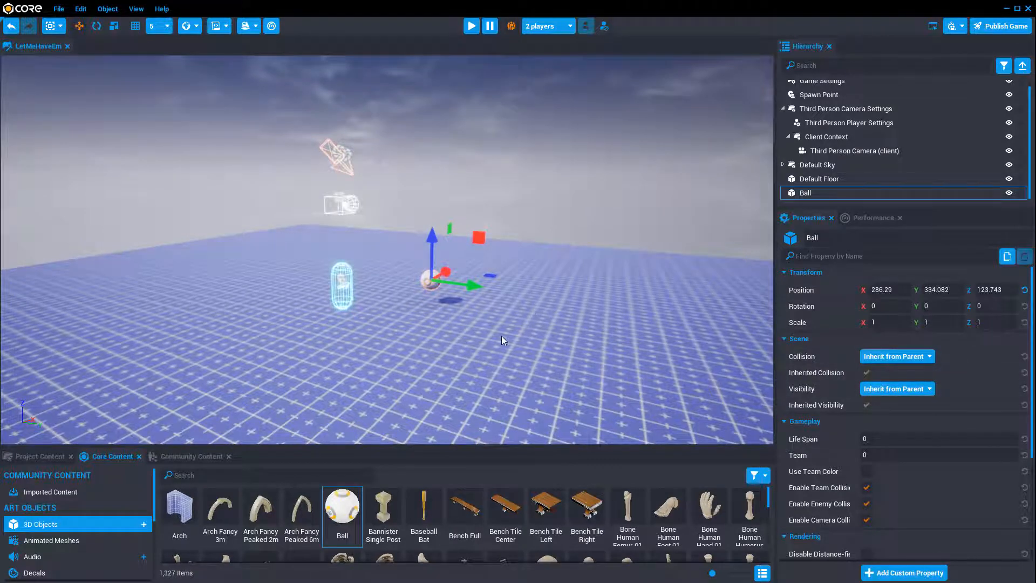
{"action": "right_click_drag", "start_coordinate": [510, 336], "coordinate": [538, 342]}
{"action": "key", "text": "w"}
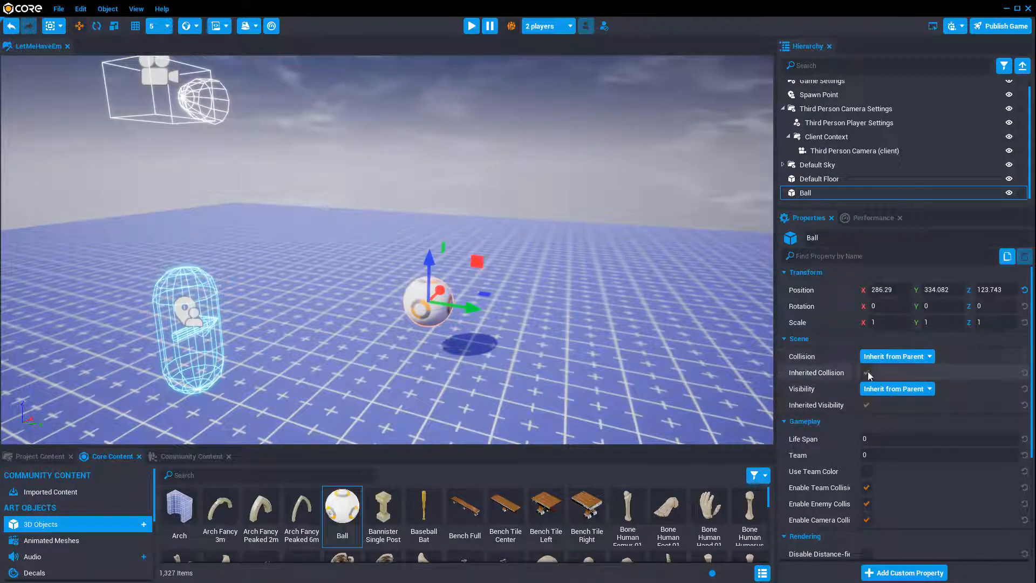
{"action": "key", "text": "="}
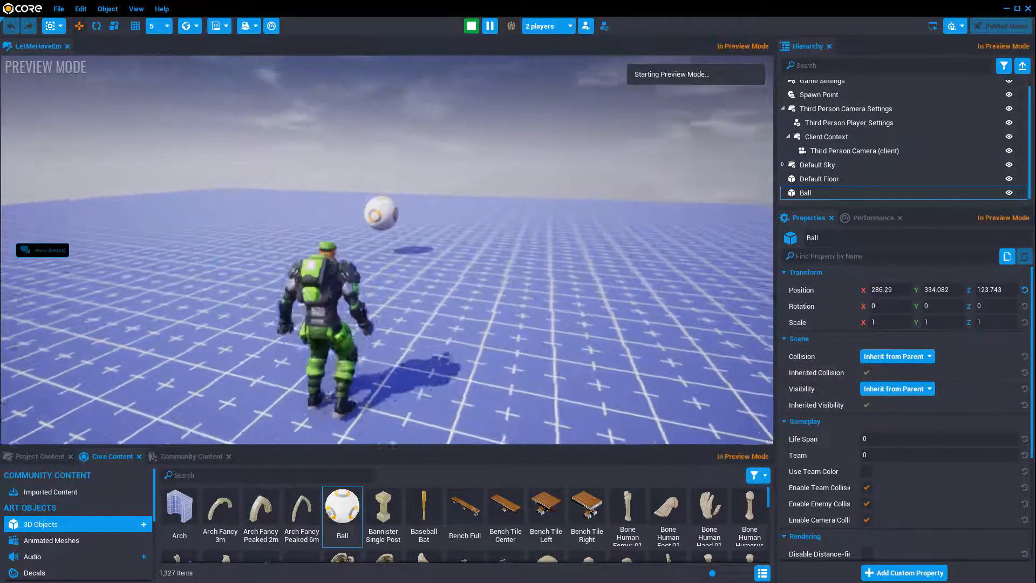
{"action": "key", "text": "w"}
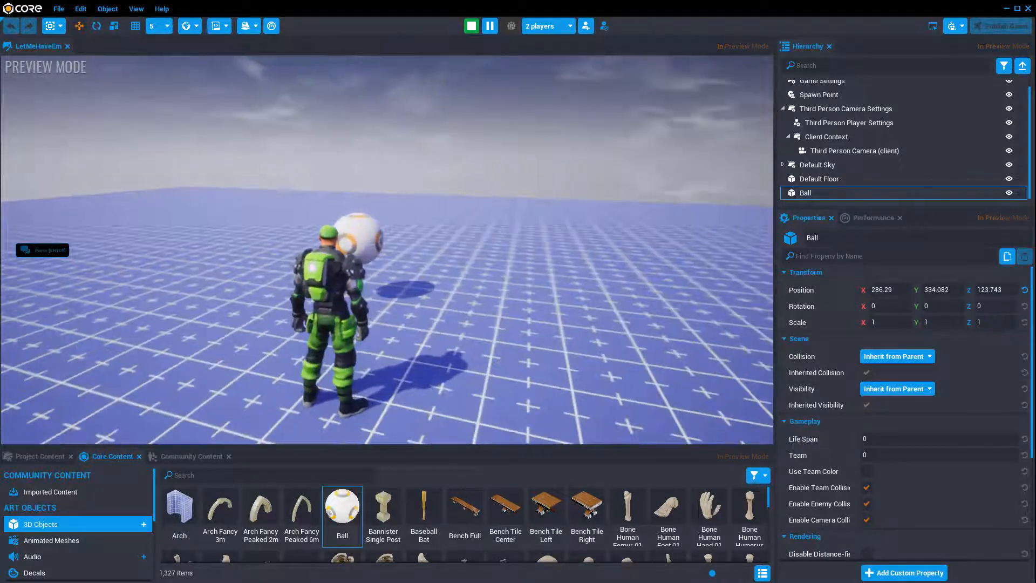
{"action": "key", "text": "w"}
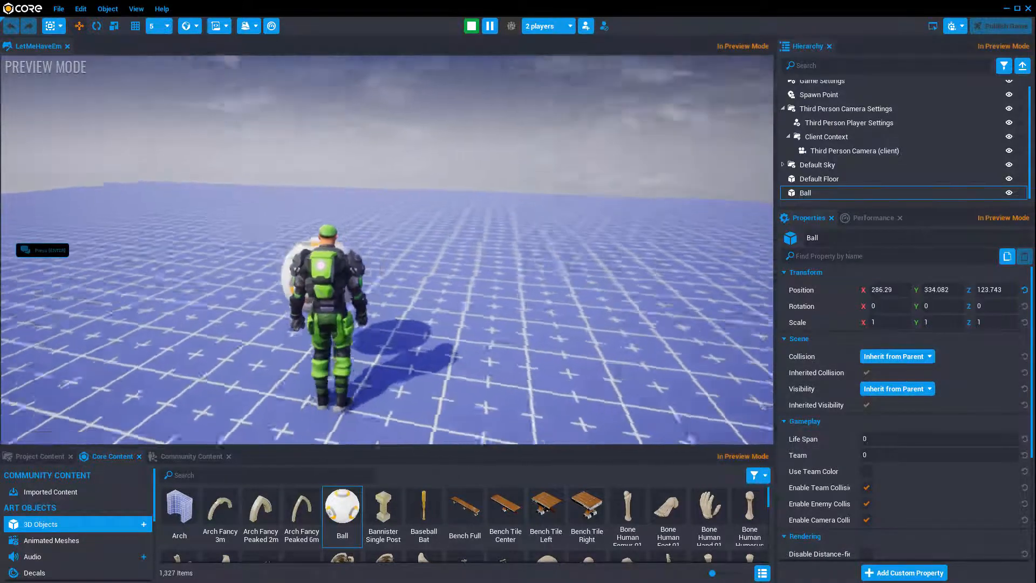
{"action": "key", "text": "w"}
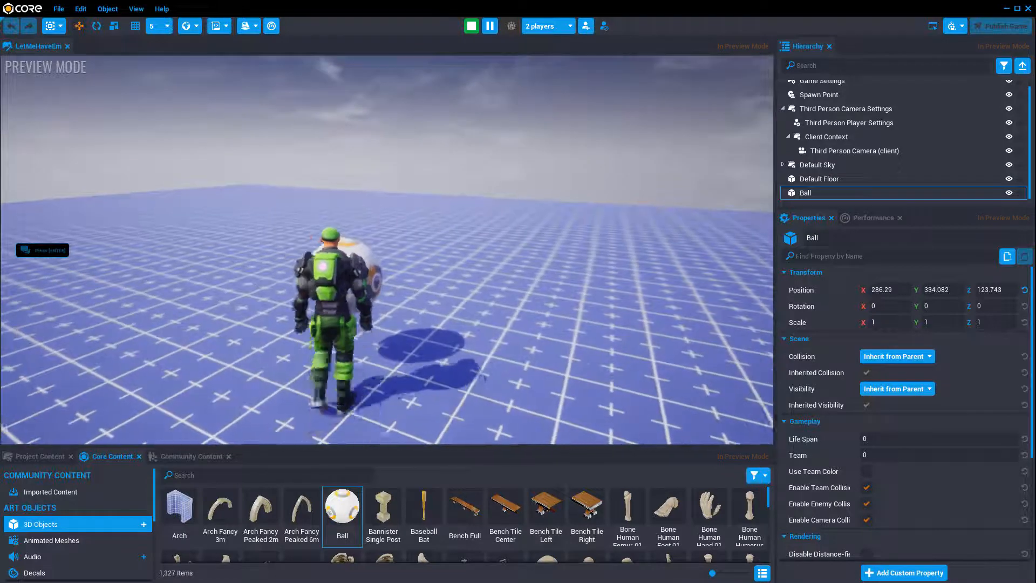
{"action": "key", "text": "Escape"}
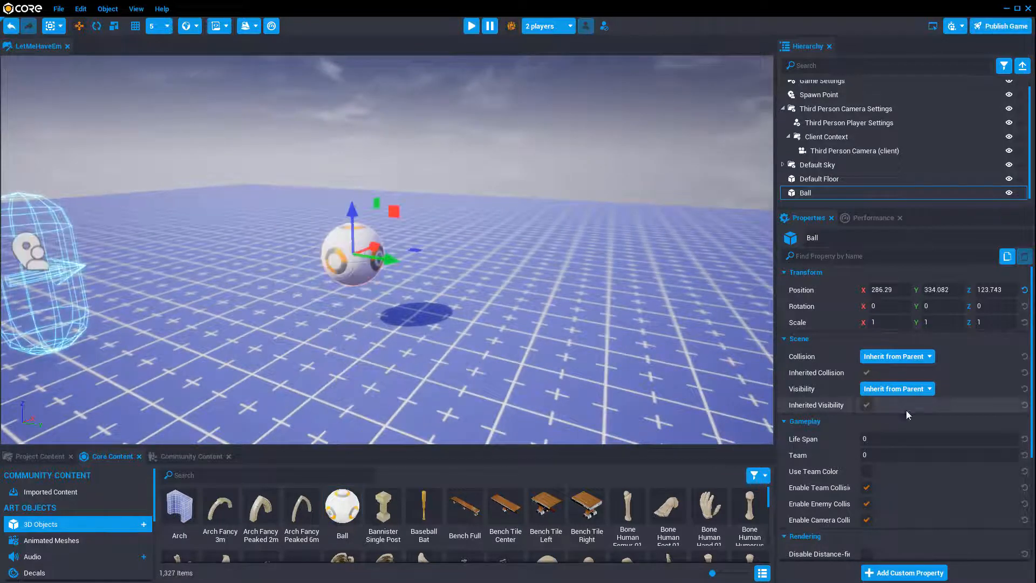
Set the ball's Collision to Force Off and test it by walking the character at the ball in a game preview
{"action": "left_click", "coordinate": [911, 356]}
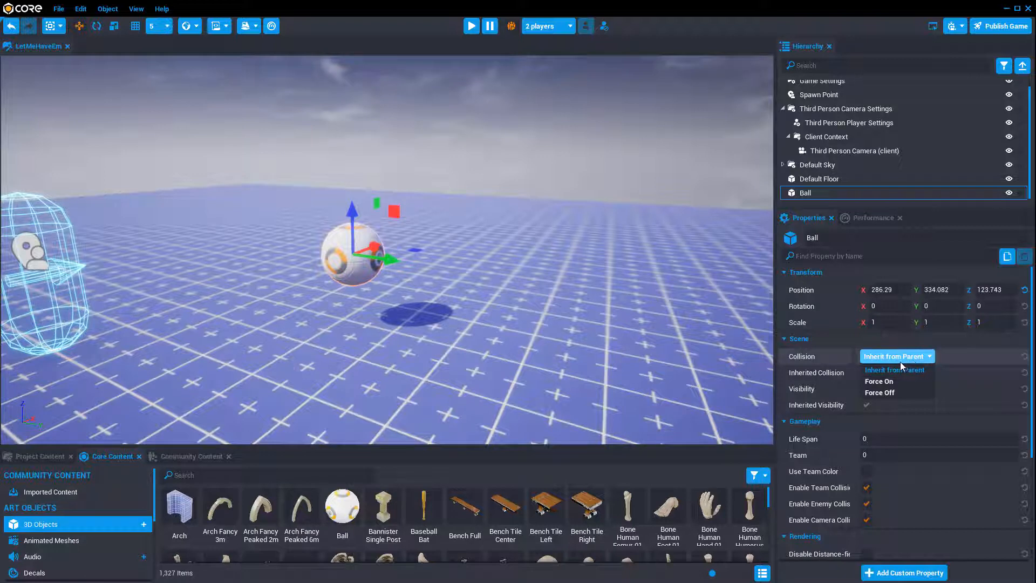
{"action": "left_click", "coordinate": [885, 392]}
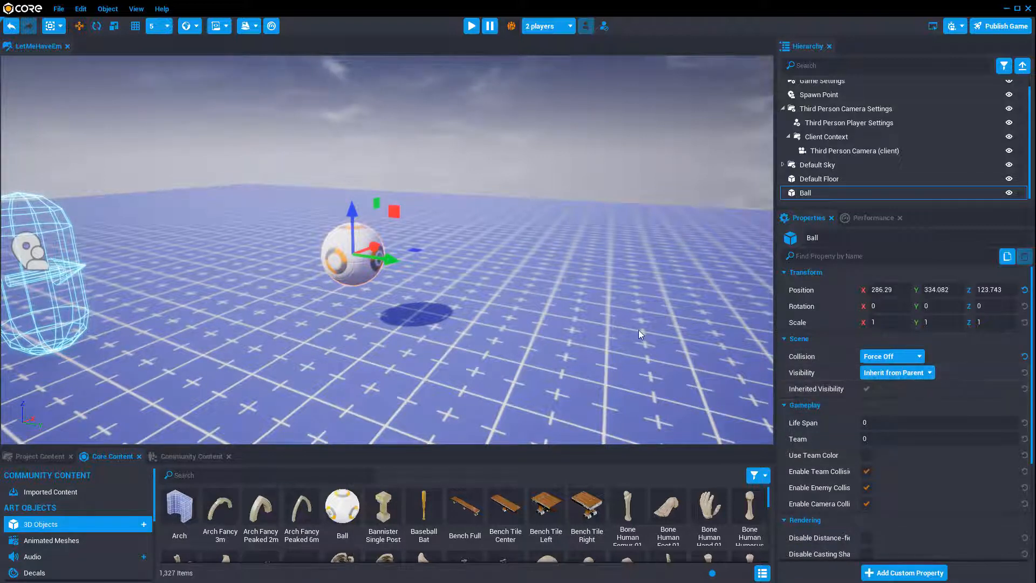
{"action": "key", "text": "="}
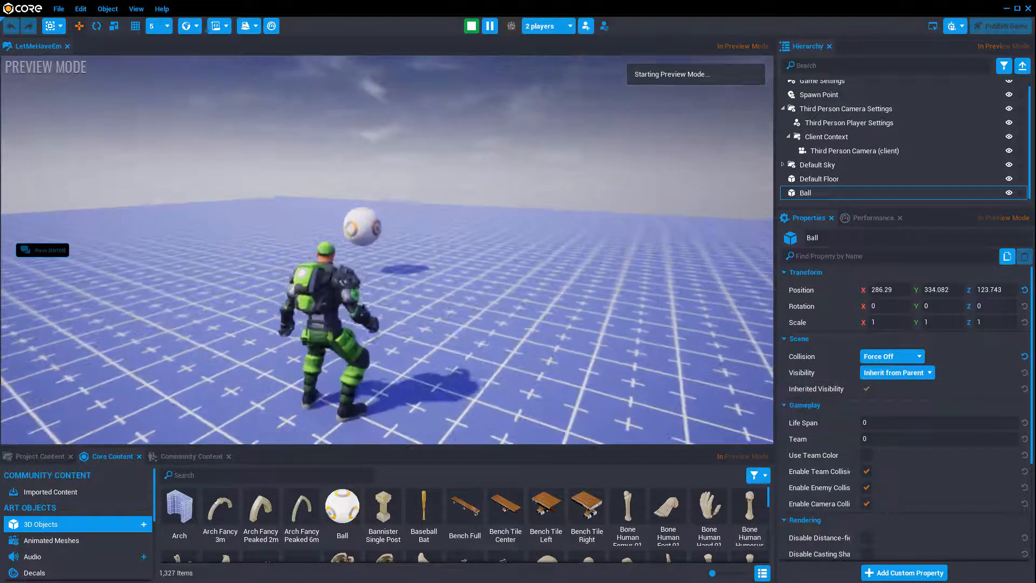
{"action": "key", "text": "w"}
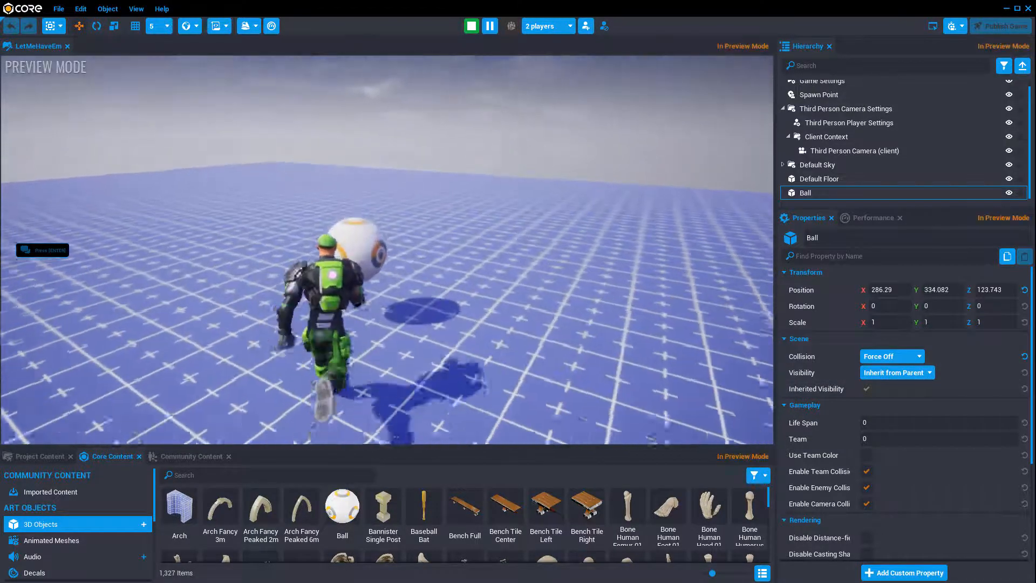
{"action": "key", "text": "s"}
{"action": "key", "text": "w"}
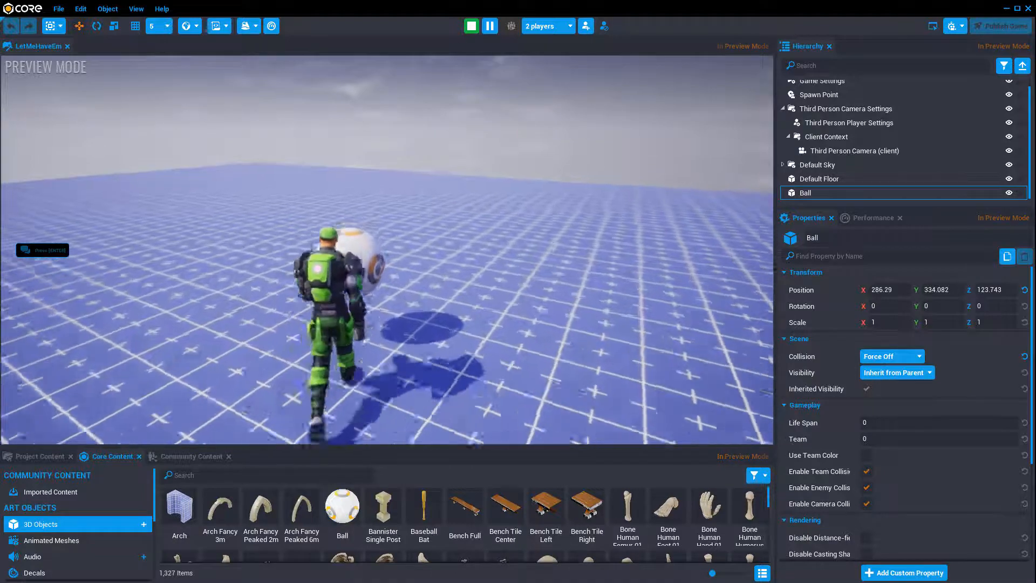
{"action": "key", "text": "s"}
{"action": "key", "text": "="}
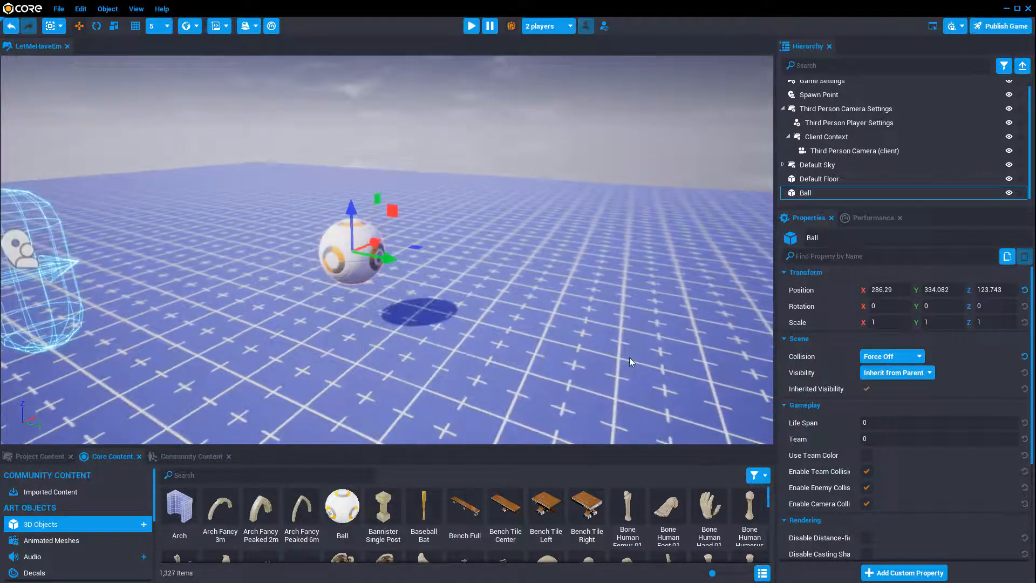
Set the ball's Collision to Inherit from Parent and its Visibility to Force Off, and start a game preview
{"action": "left_click", "coordinate": [898, 355]}
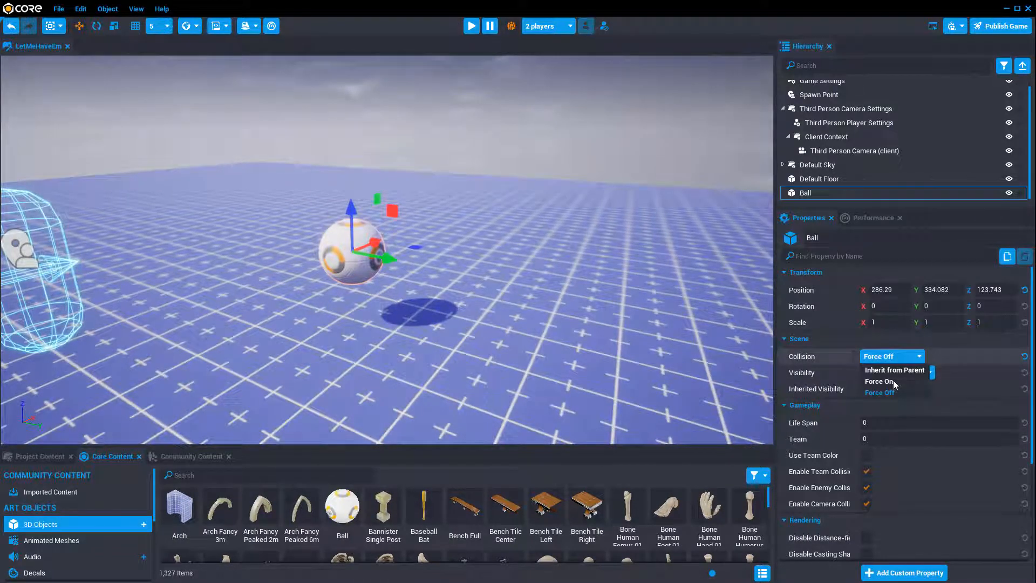
{"action": "left_click", "coordinate": [892, 371]}
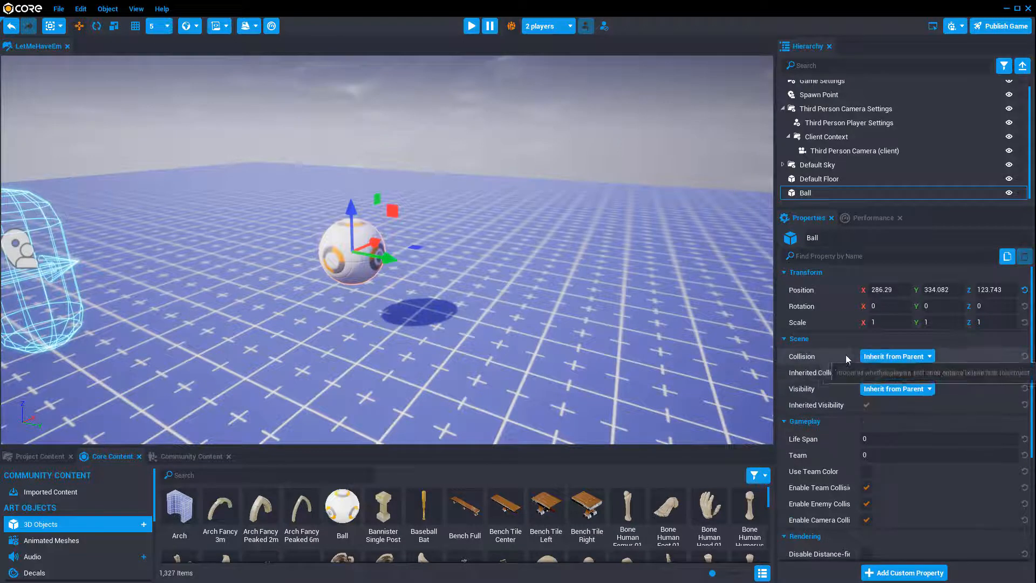
{"action": "left_click", "coordinate": [923, 389]}
{"action": "left_click", "coordinate": [888, 426]}
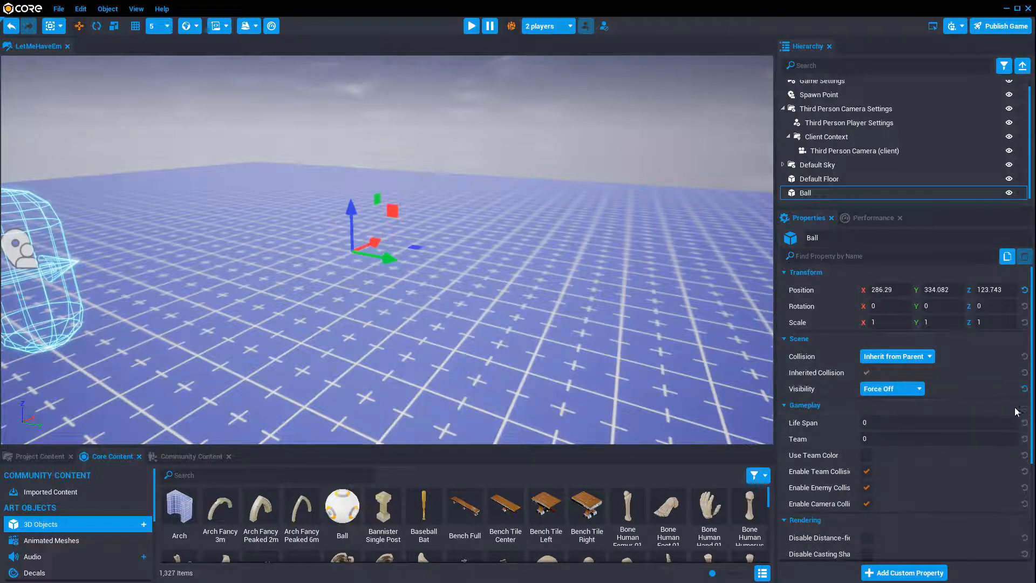
{"action": "key", "text": "equal"}
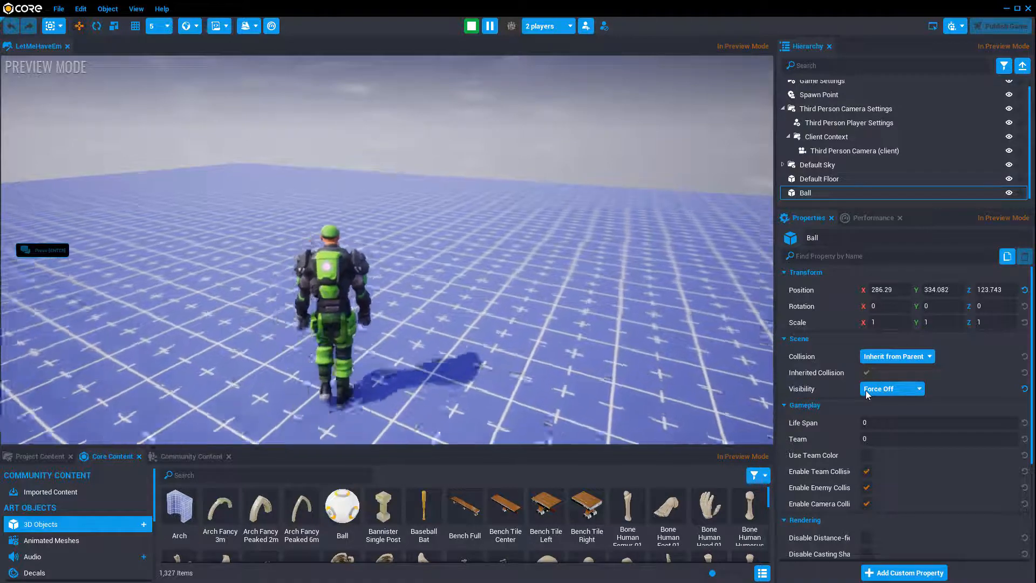
Walk the character through the area of the hidden ball to test its collision, and end the preview
{"action": "key", "text": "d"}
{"action": "key", "text": "a"}
{"action": "key", "text": "w"}
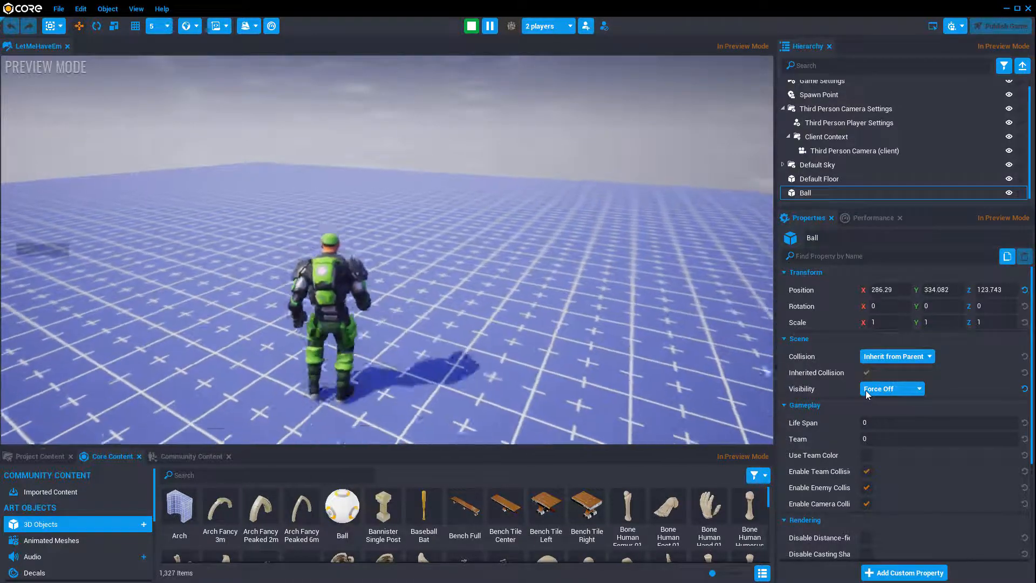
{"action": "key", "text": "w"}
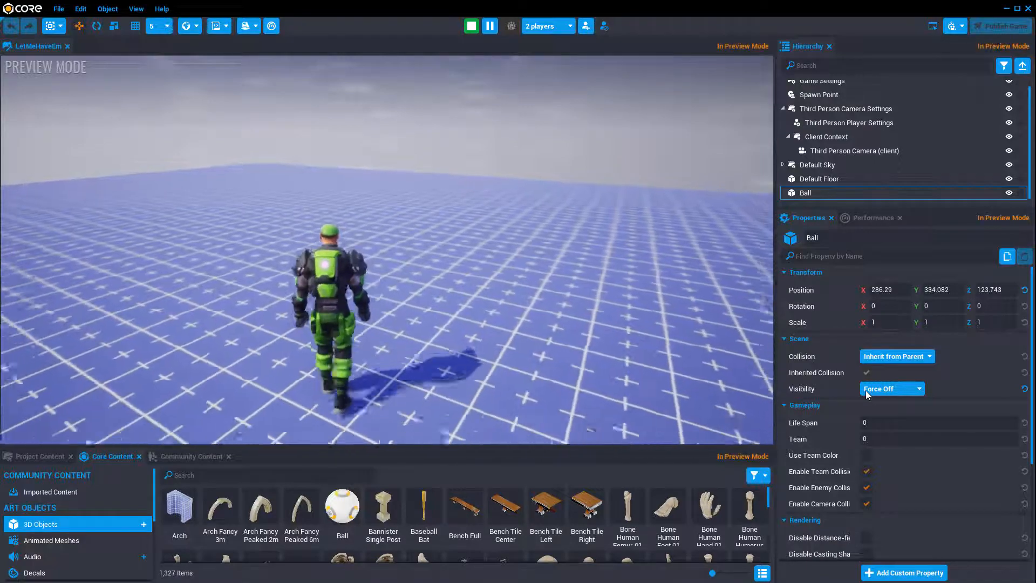
{"action": "key", "text": "w"}
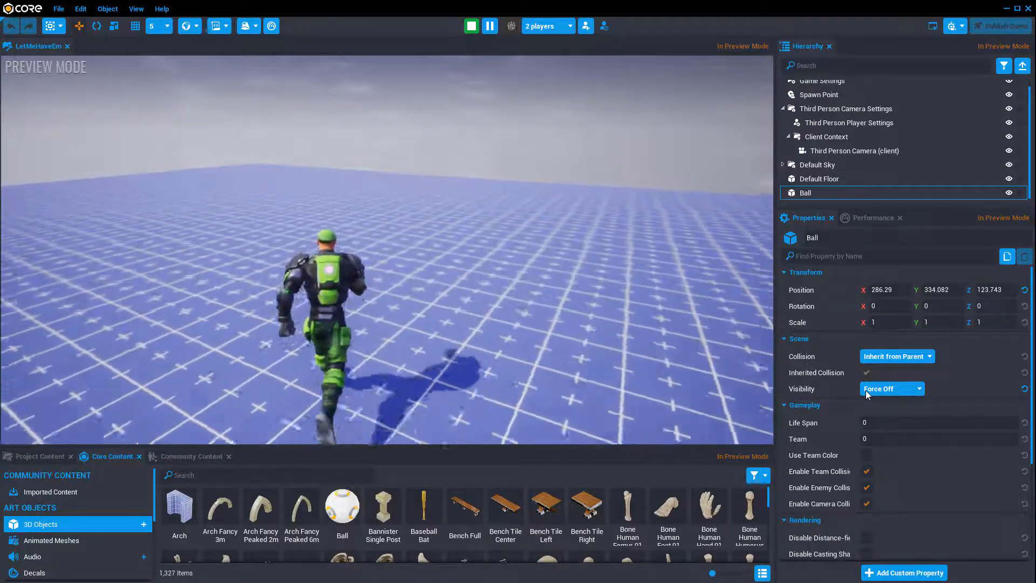
{"action": "key", "text": "w"}
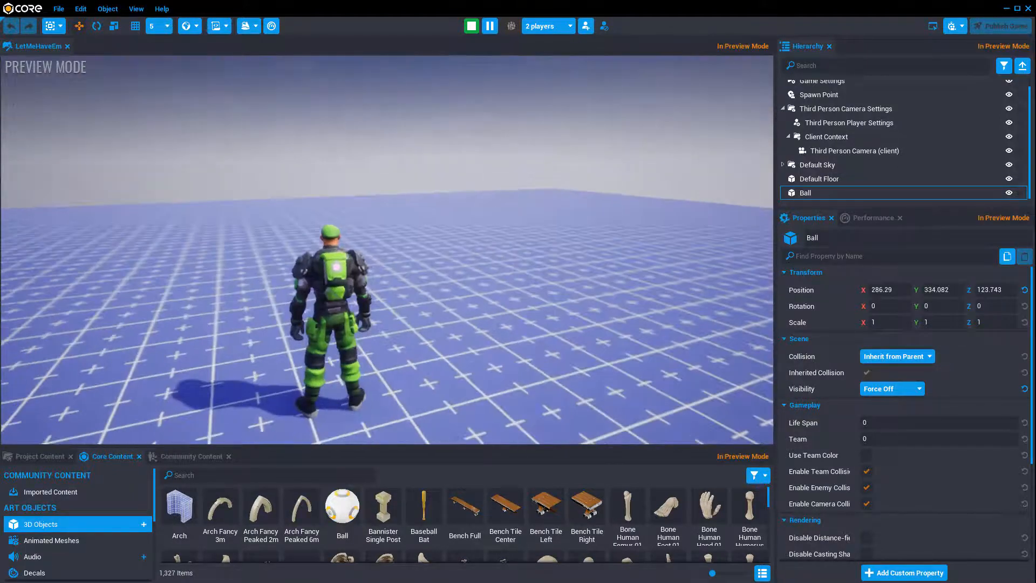
{"action": "key", "text": "Escape"}
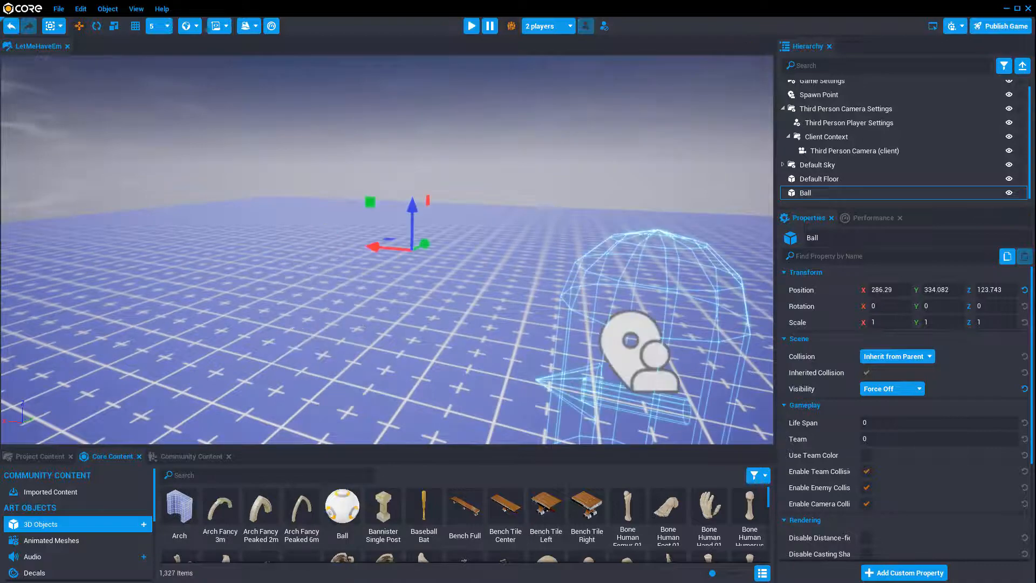
Set the ball's Visibility back to Inherit from Parent
{"action": "left_click", "coordinate": [914, 389]}
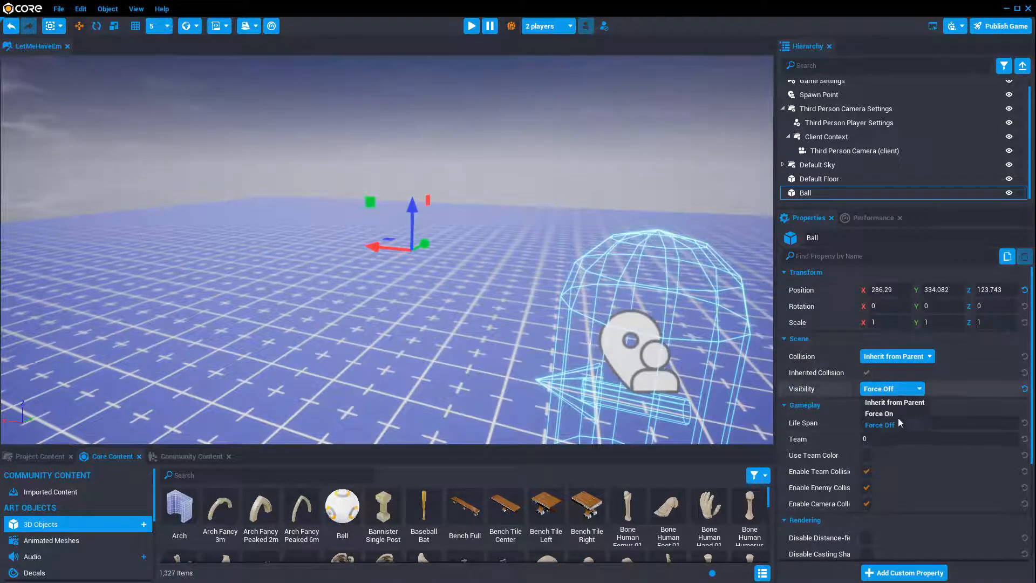
{"action": "left_click", "coordinate": [892, 402]}
{"action": "right_click_drag", "start_coordinate": [488, 244], "coordinate": [80, 233]}
{"action": "key", "text": "d"}
{"action": "key", "text": "s"}
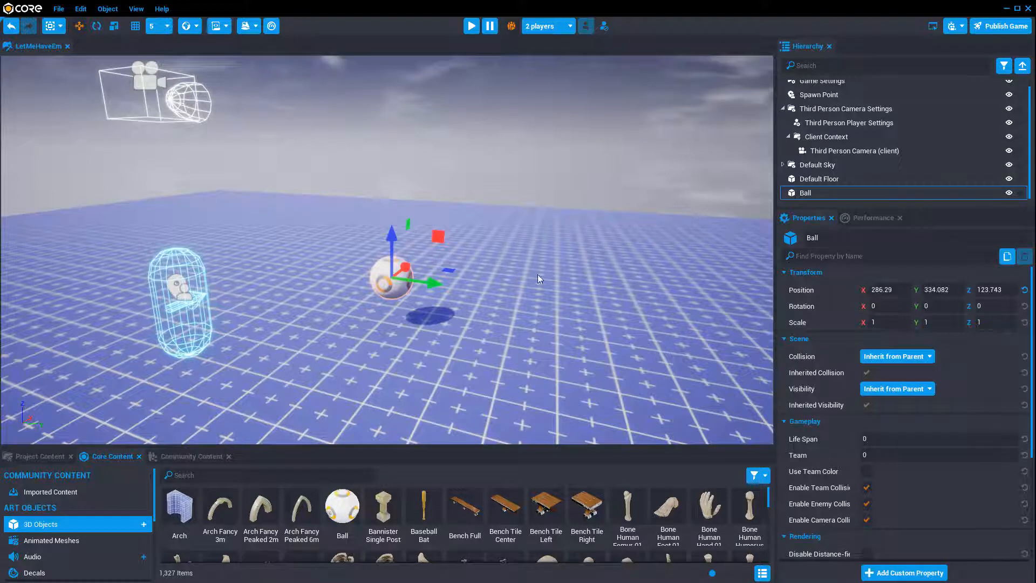
{"action": "right_click_drag", "start_coordinate": [564, 262], "coordinate": [510, 294]}
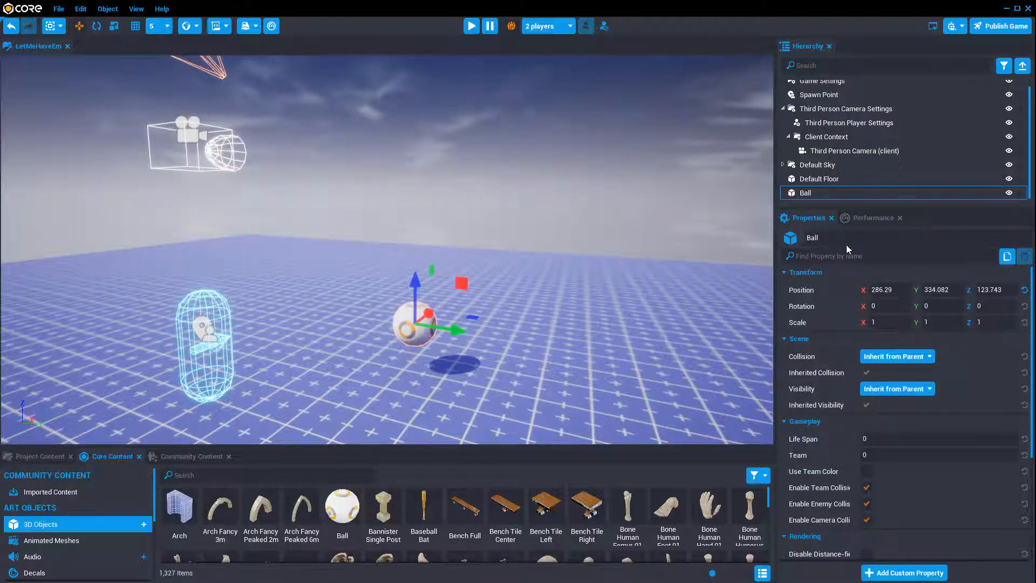
Add a second ball on the floor beside the first at about X 536, Y 514, Z 61, and compare both balls' properties
{"action": "left_click_drag", "start_coordinate": [343, 508], "coordinate": [564, 335]}
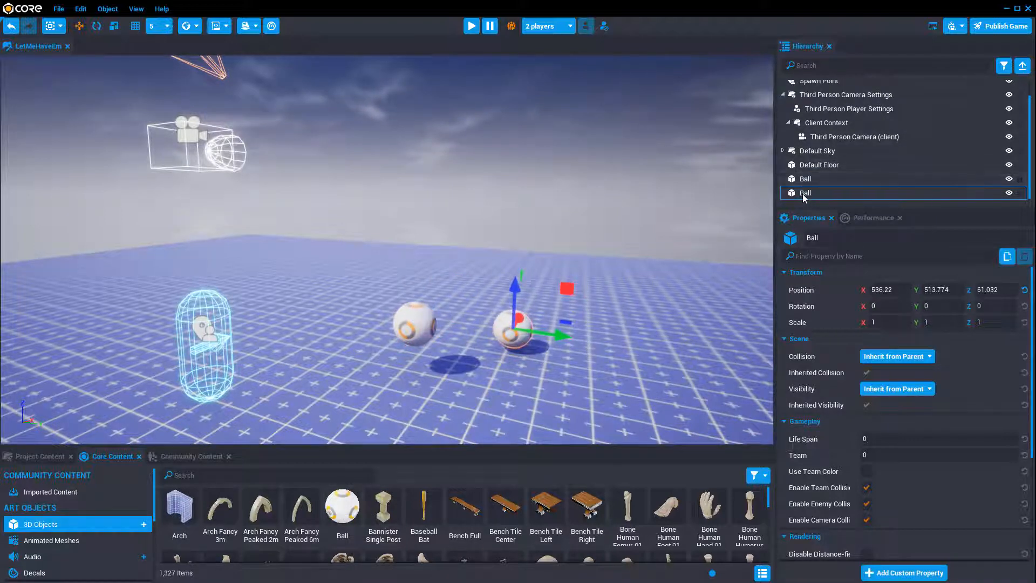
{"action": "left_click", "coordinate": [803, 180]}
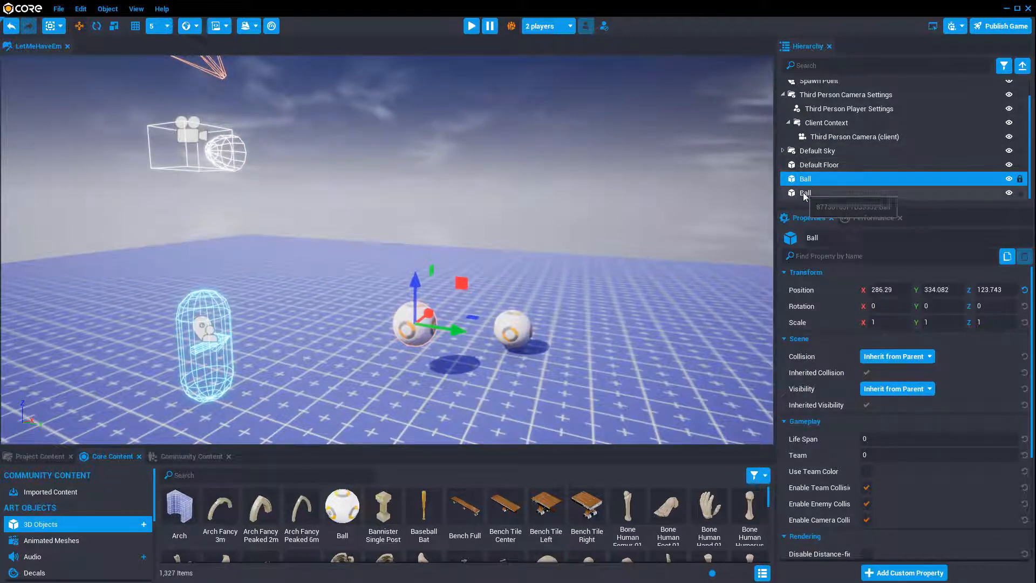
{"action": "left_click", "coordinate": [826, 193]}
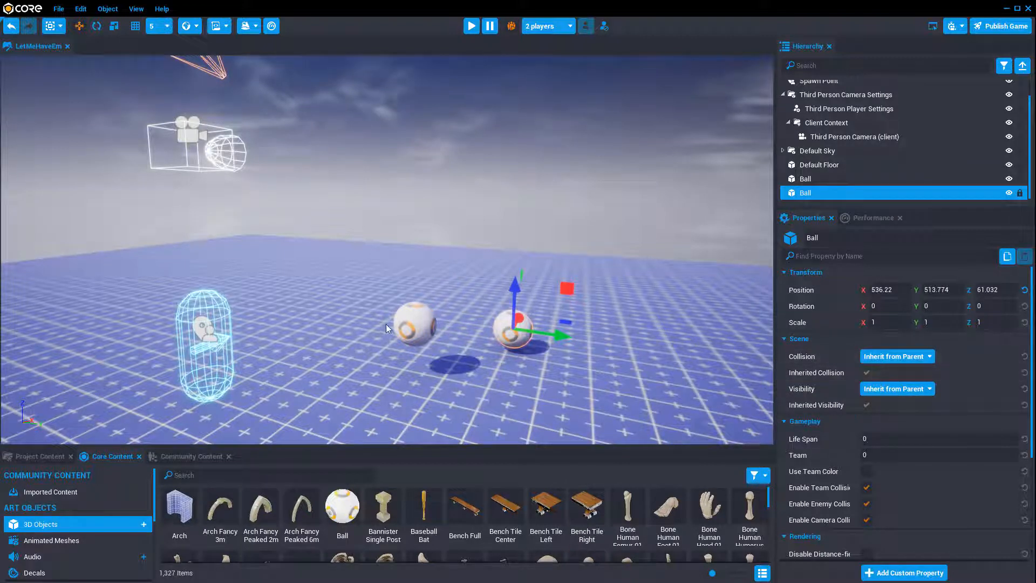
Set the first ball's Collision to Force Off and make the second ball its child in the hierarchy
{"action": "left_click", "coordinate": [414, 324]}
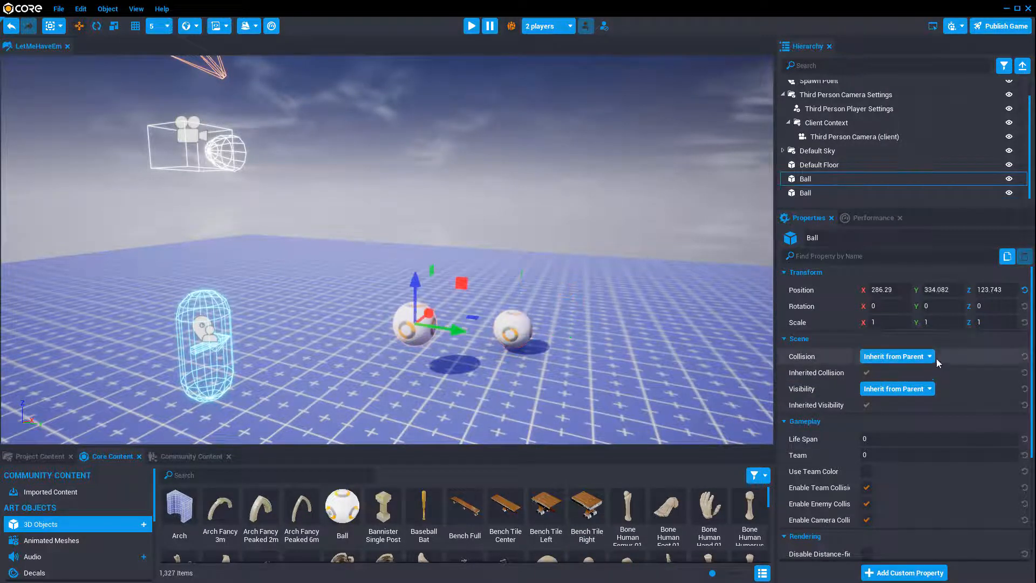
{"action": "left_click", "coordinate": [902, 357]}
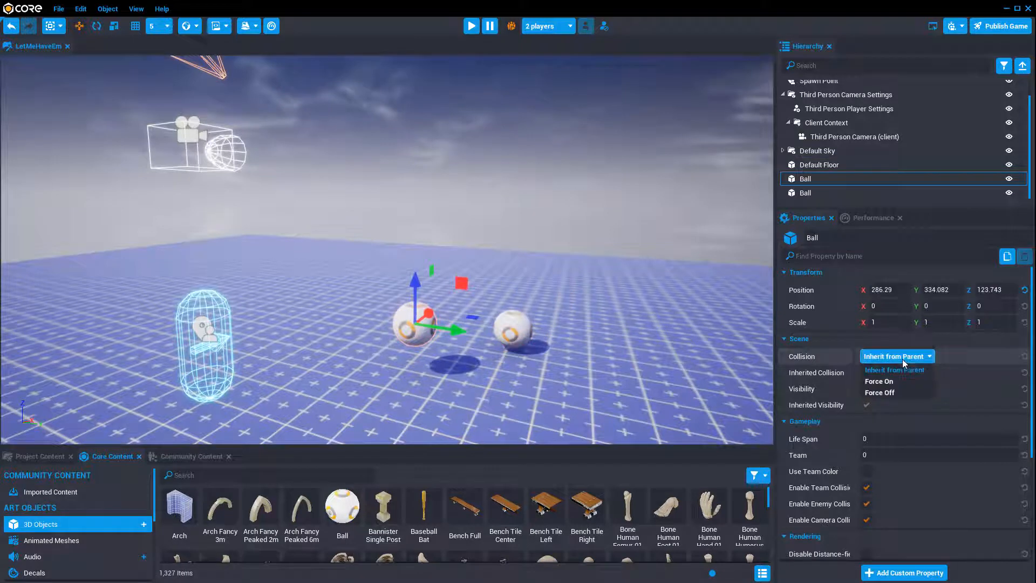
{"action": "left_click", "coordinate": [904, 394]}
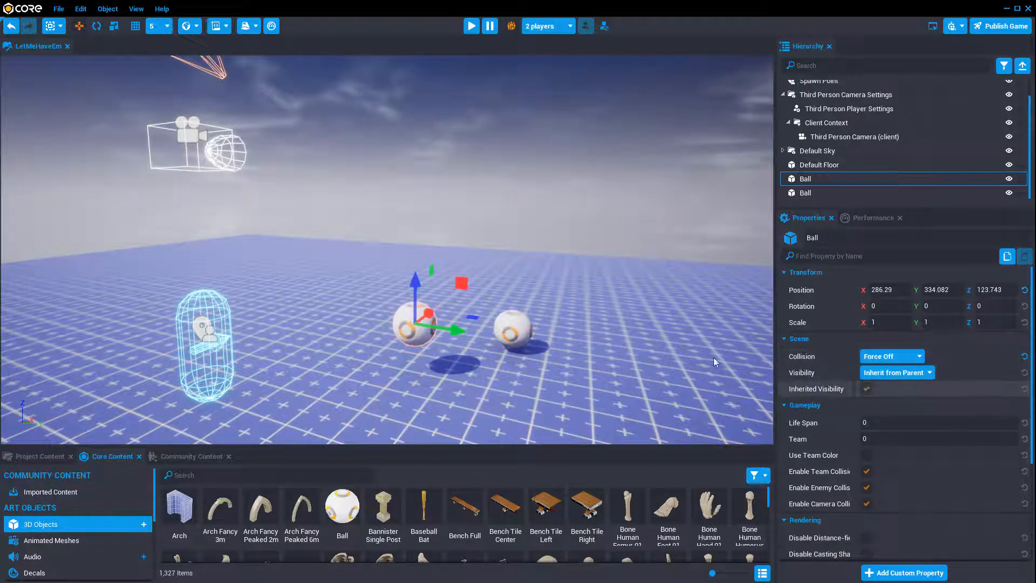
{"action": "left_click", "coordinate": [510, 332]}
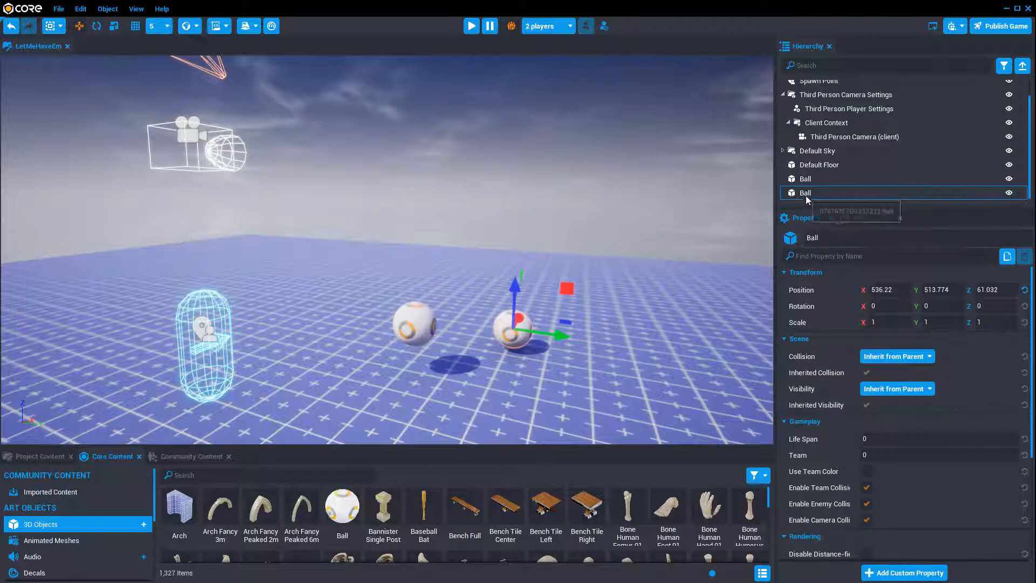
{"action": "left_click_drag", "start_coordinate": [805, 176], "coordinate": [804, 177]}
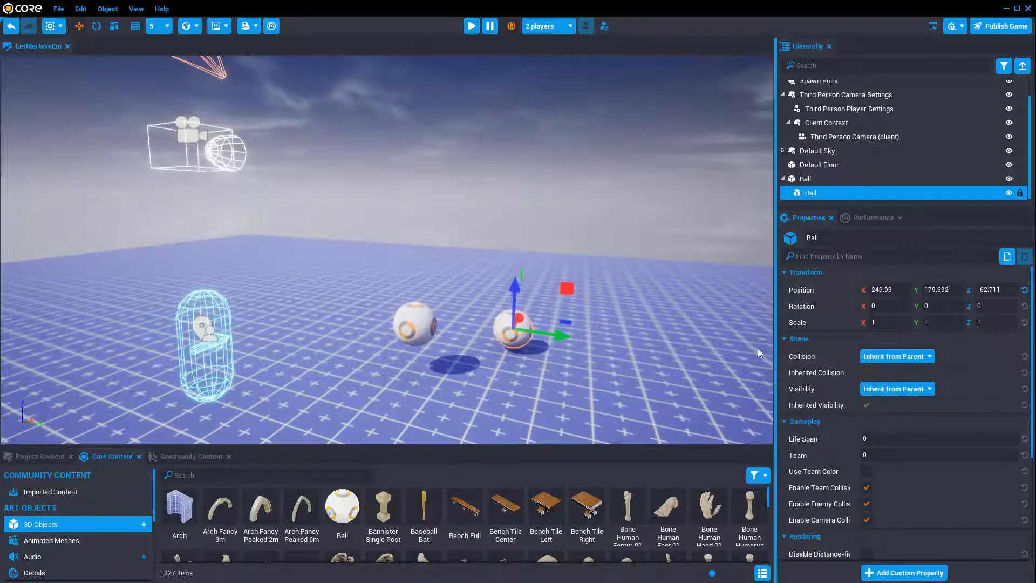
Preview the game, walk the character into the parent and child balls to test their collision, and end the preview
{"action": "key", "text": "equal"}
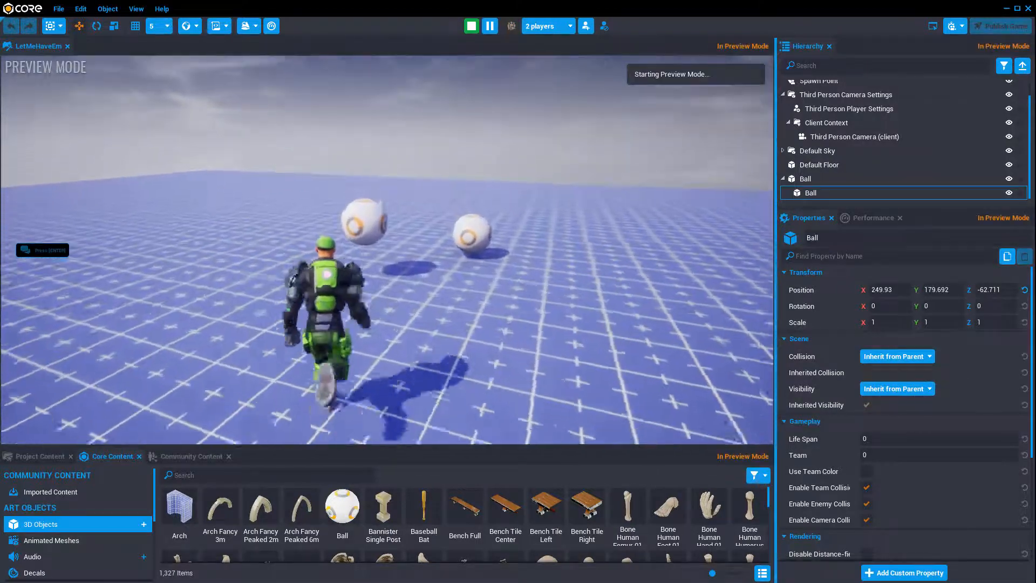
{"action": "key", "text": "w"}
{"action": "key", "text": "d"}
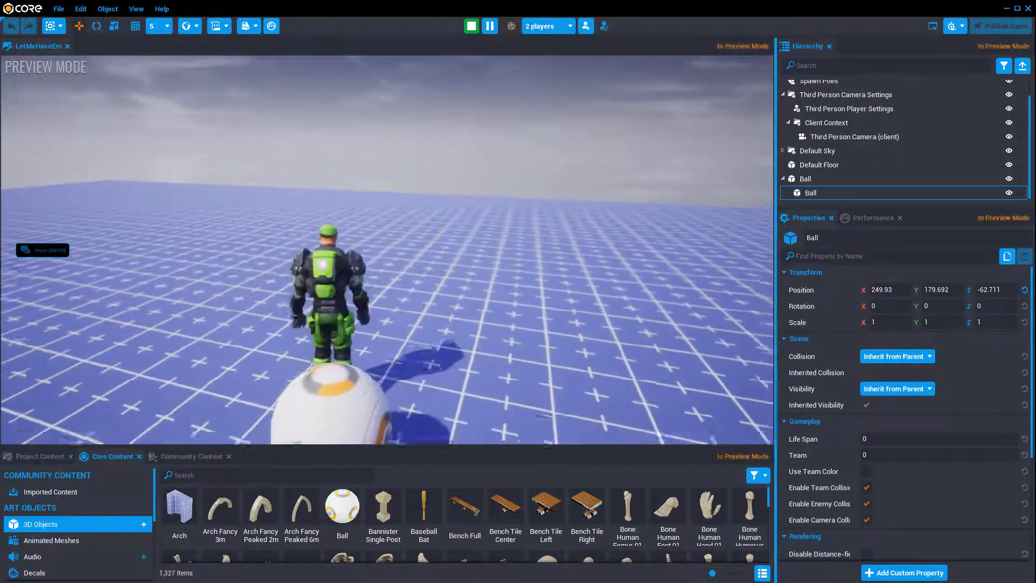
{"action": "key", "text": "s"}
{"action": "key", "text": "a"}
{"action": "key", "text": "w"}
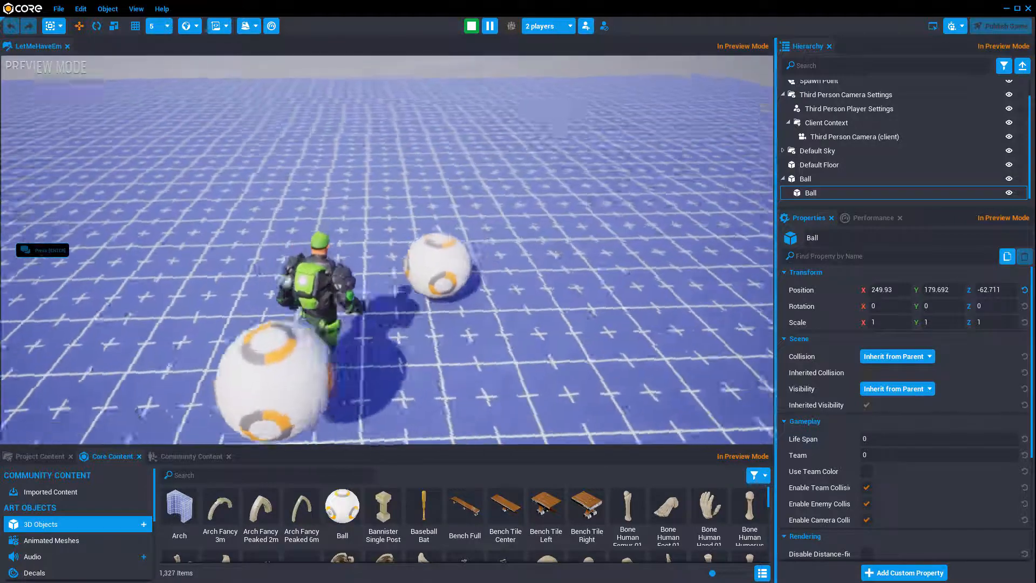
{"action": "key", "text": "w"}
{"action": "key", "text": "s"}
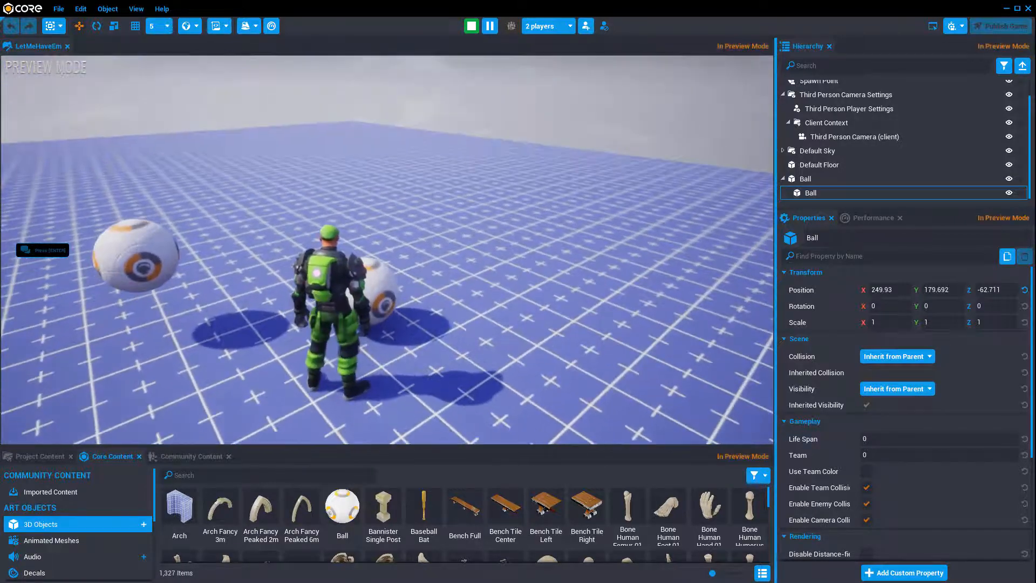
{"action": "key", "text": "w"}
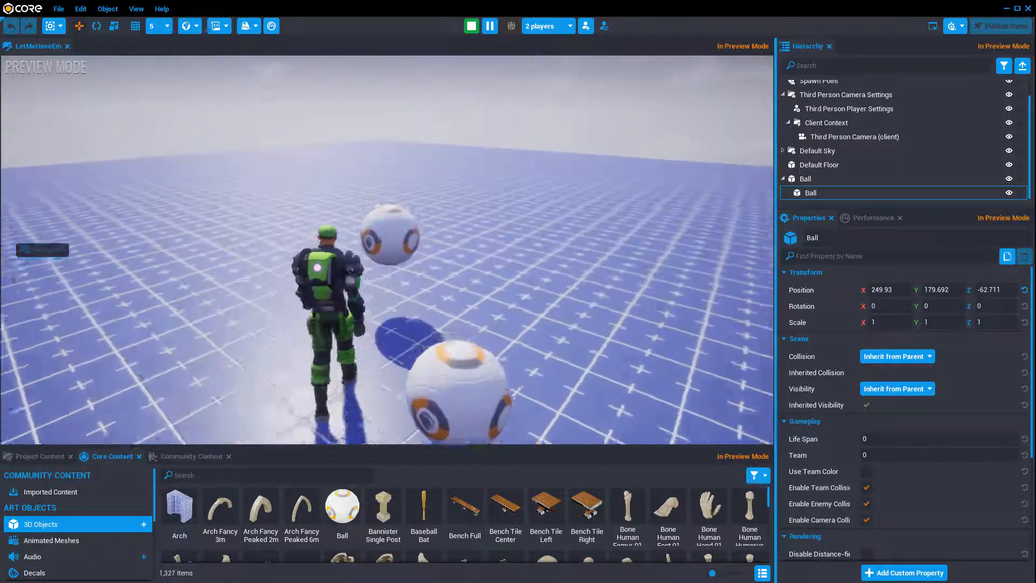
{"action": "key", "text": "w"}
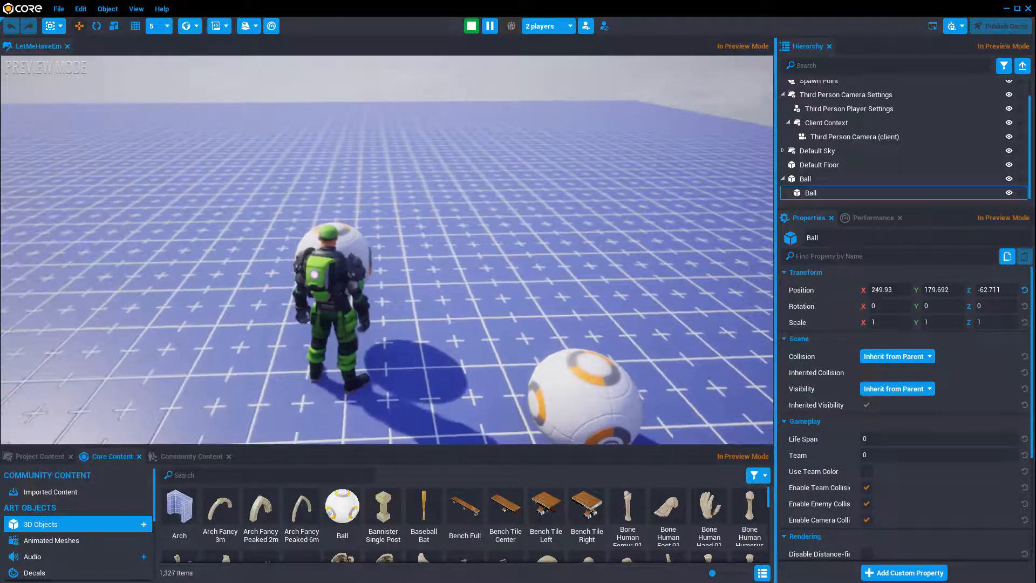
{"action": "key", "text": "Escape"}
Set the parent ball's Visibility to Force Off
{"action": "right_click_drag", "start_coordinate": [704, 228], "coordinate": [789, 254]}
{"action": "key", "text": "s"}
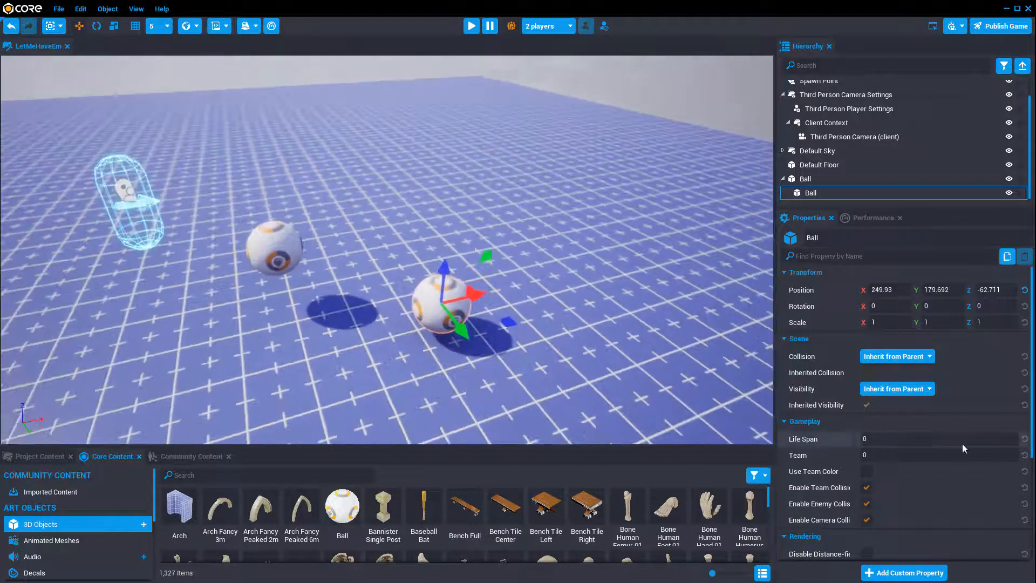
{"action": "left_click", "coordinate": [816, 181]}
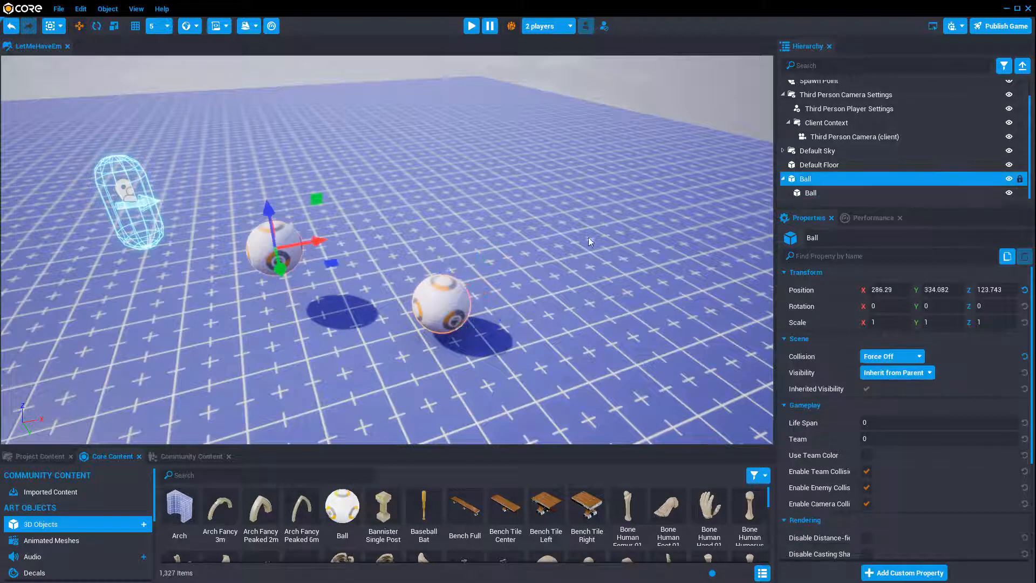
{"action": "left_click", "coordinate": [927, 372]}
{"action": "left_click", "coordinate": [896, 405]}
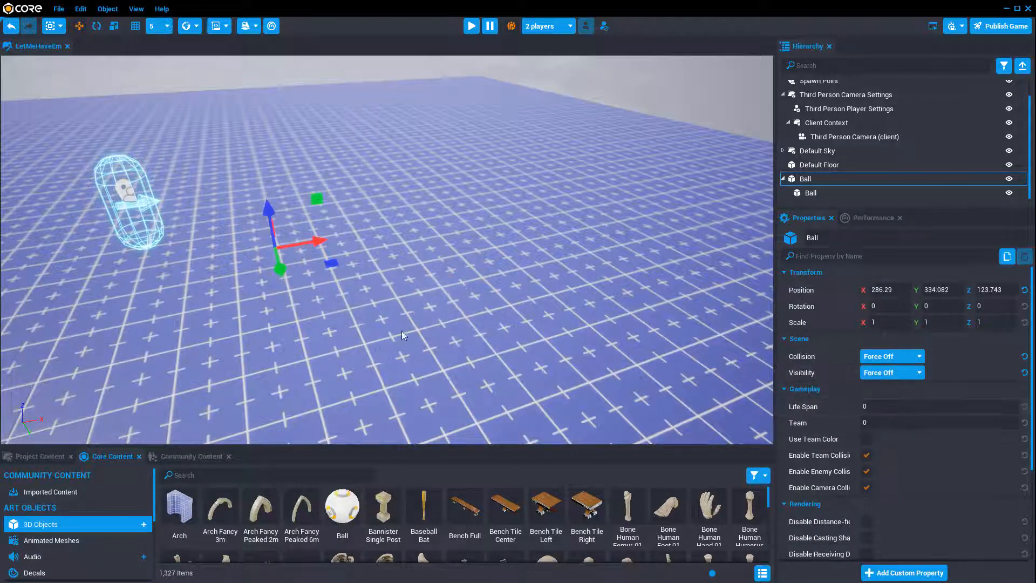
Try Force On for the child ball's Visibility, and return it to Inherit from Parent
{"action": "left_click", "coordinate": [824, 196]}
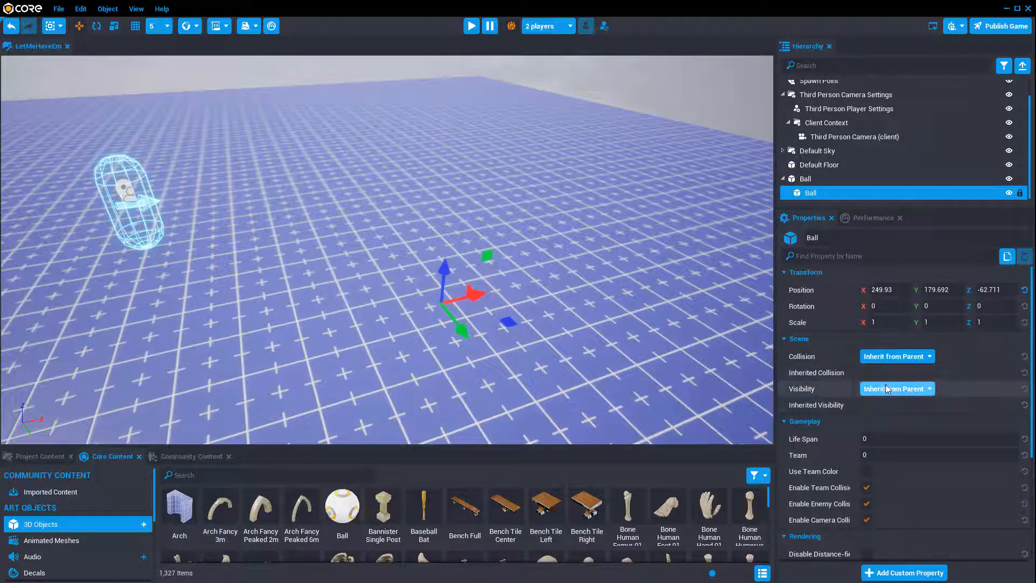
{"action": "left_click", "coordinate": [891, 389]}
{"action": "left_click", "coordinate": [898, 410]}
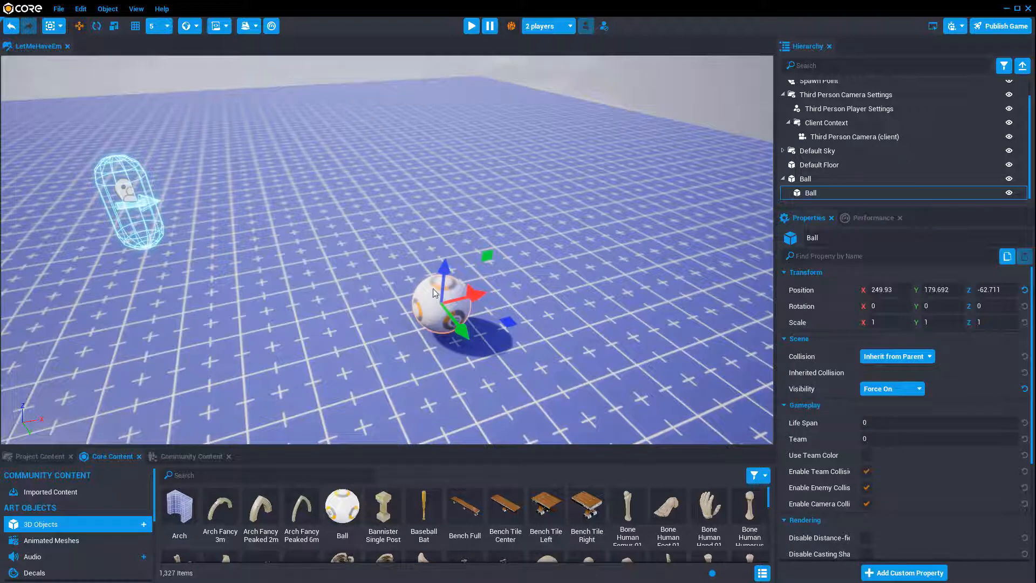
{"action": "left_click", "coordinate": [908, 391]}
{"action": "left_click", "coordinate": [899, 402]}
Set both Collision and Visibility of the parent ball back to Inherit from Parent
{"action": "left_click", "coordinate": [805, 179]}
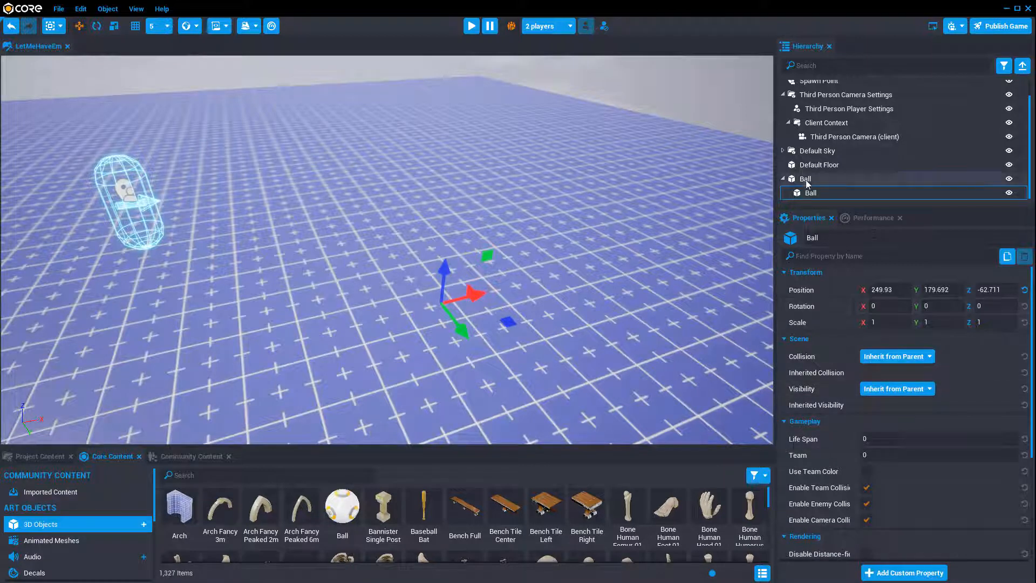
{"action": "left_click", "coordinate": [896, 371]}
{"action": "left_click", "coordinate": [892, 375]}
{"action": "left_click", "coordinate": [896, 388]}
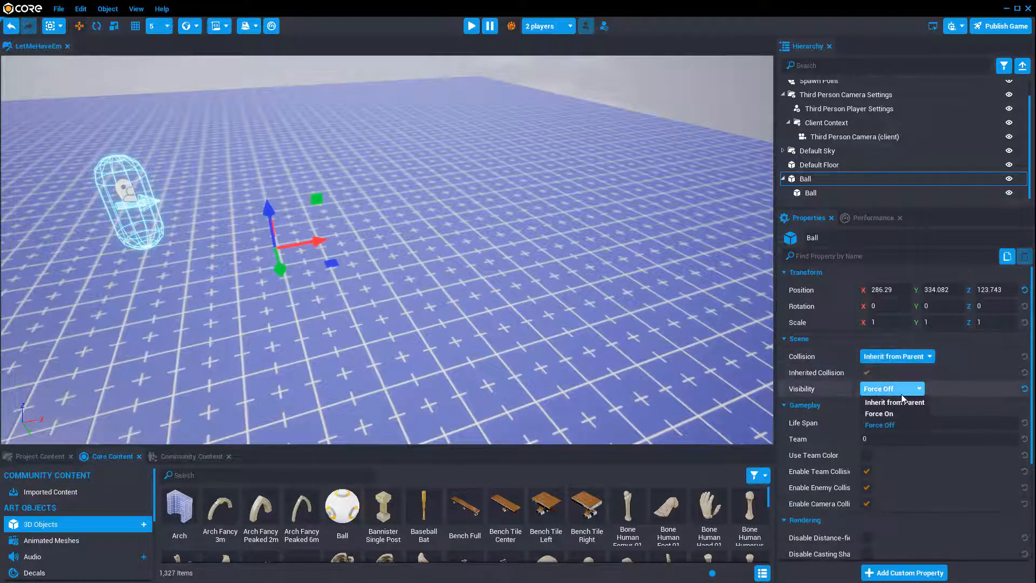
{"action": "left_click", "coordinate": [894, 400]}
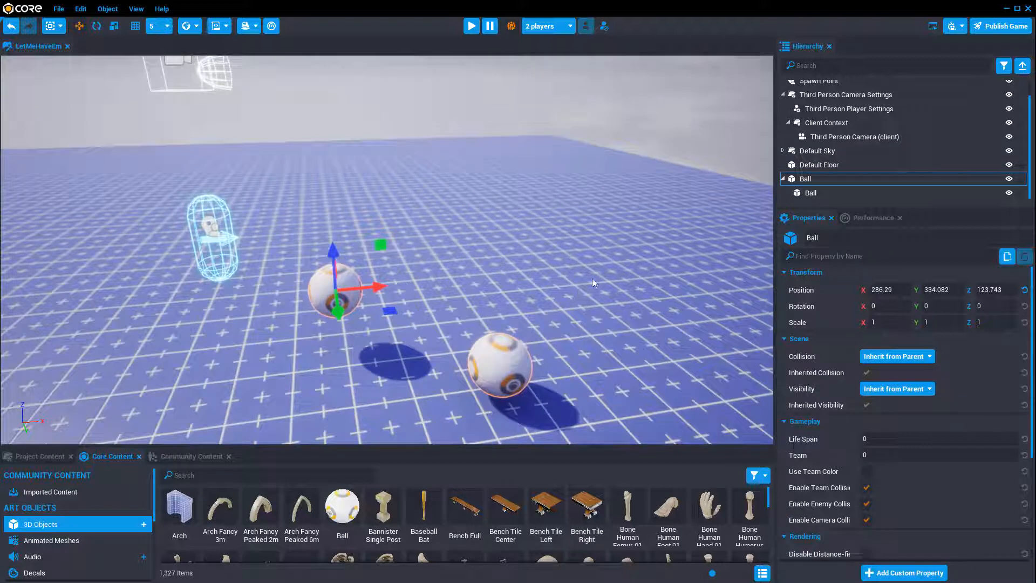
Try Force Off for the parent ball's Visibility, and return it to Inherit from Parent
{"action": "right_click_drag", "start_coordinate": [603, 311], "coordinate": [674, 344]}
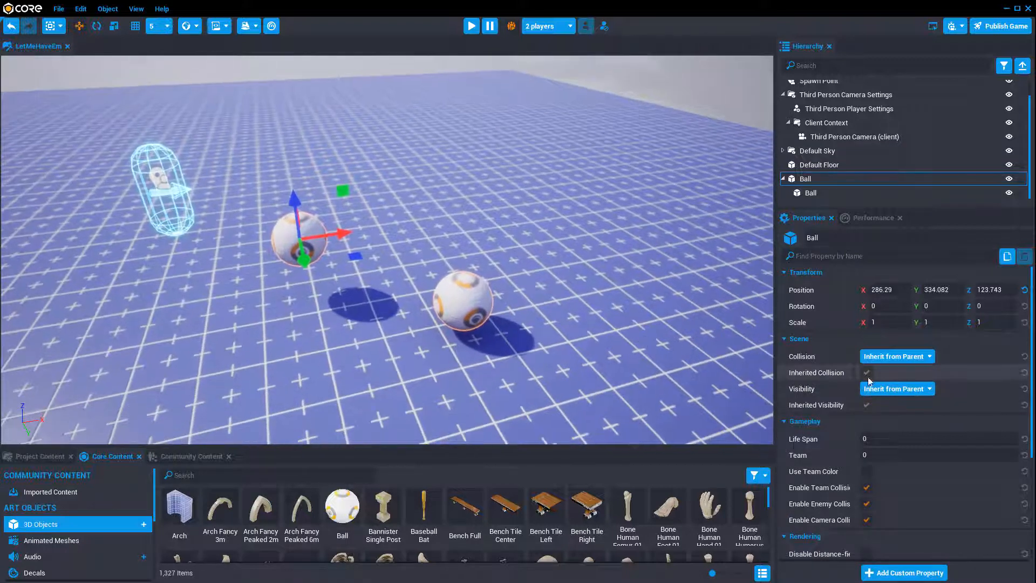
{"action": "mouse_move", "coordinate": [814, 375]}
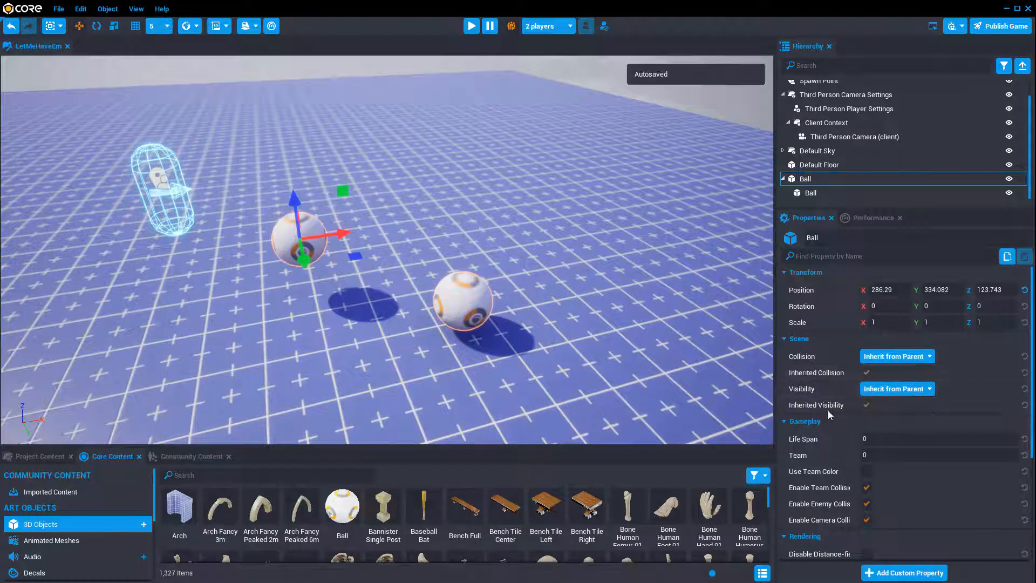
{"action": "mouse_move", "coordinate": [817, 403]}
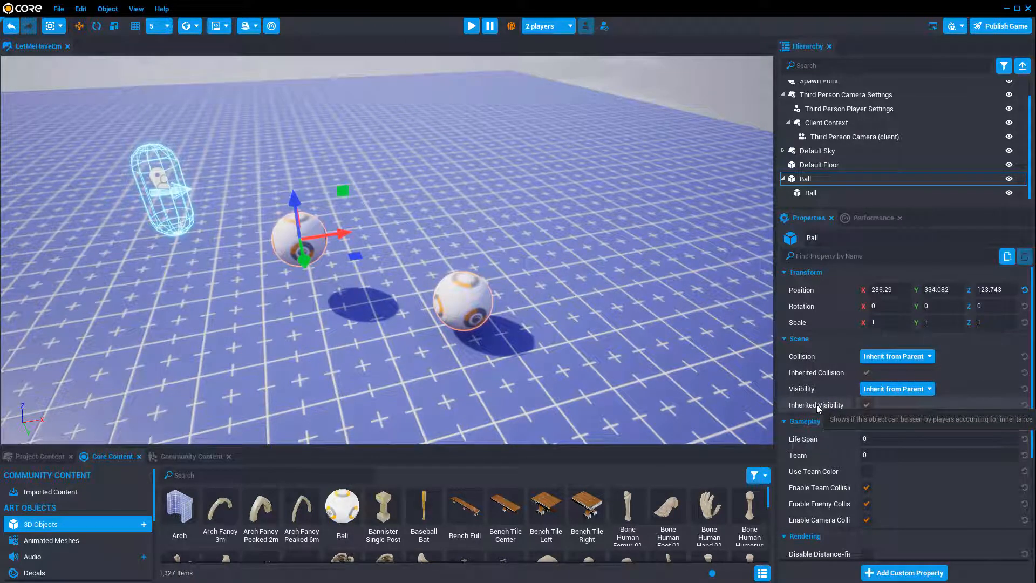
{"action": "left_click", "coordinate": [892, 391]}
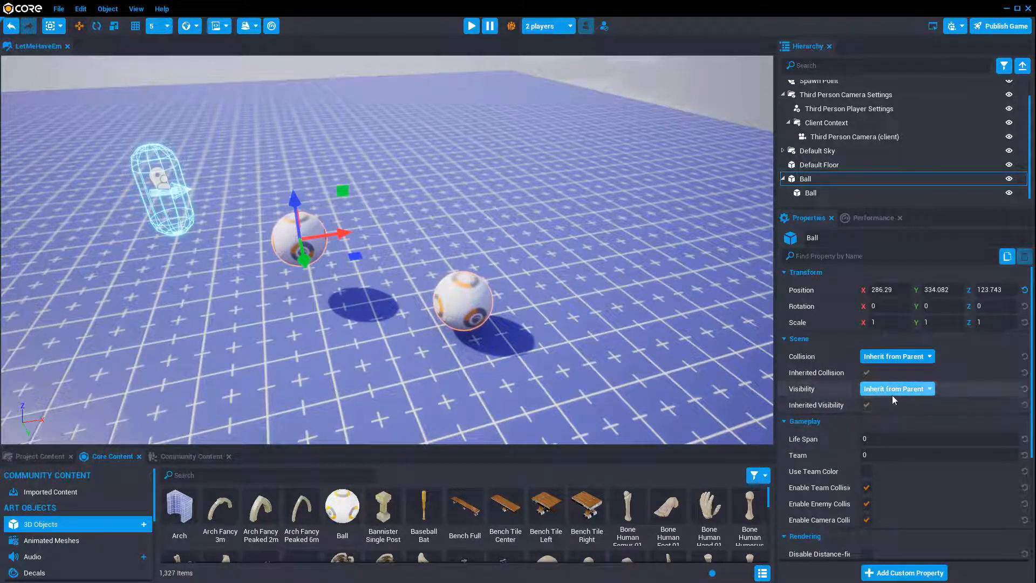
{"action": "left_click", "coordinate": [882, 417]}
{"action": "left_click", "coordinate": [891, 388]}
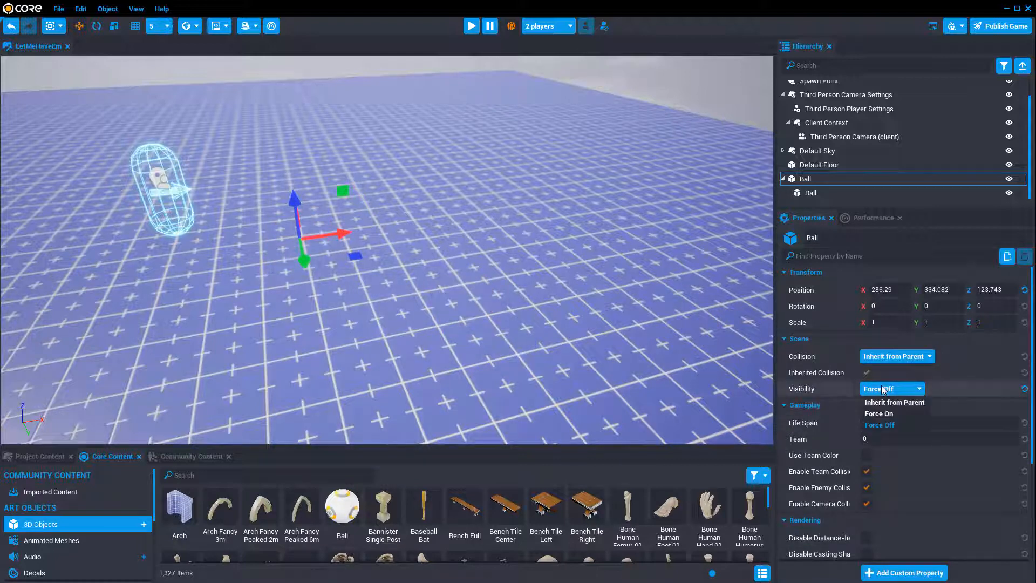
{"action": "left_click", "coordinate": [866, 406]}
Try Force On for the child ball's Visibility, and return it to Inherit from Parent
{"action": "left_click", "coordinate": [810, 192]}
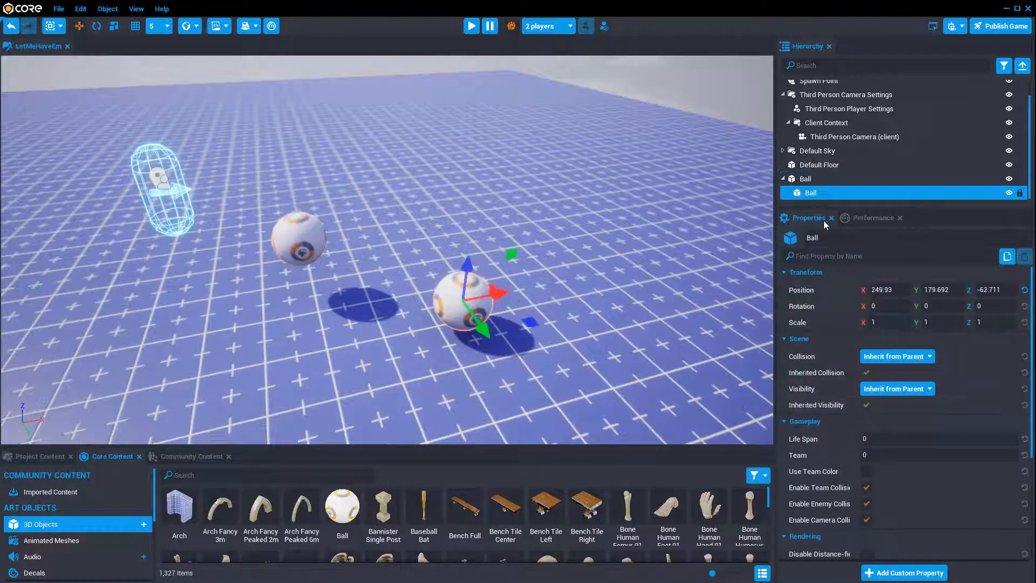
{"action": "left_click", "coordinate": [892, 389]}
{"action": "left_click", "coordinate": [876, 413]}
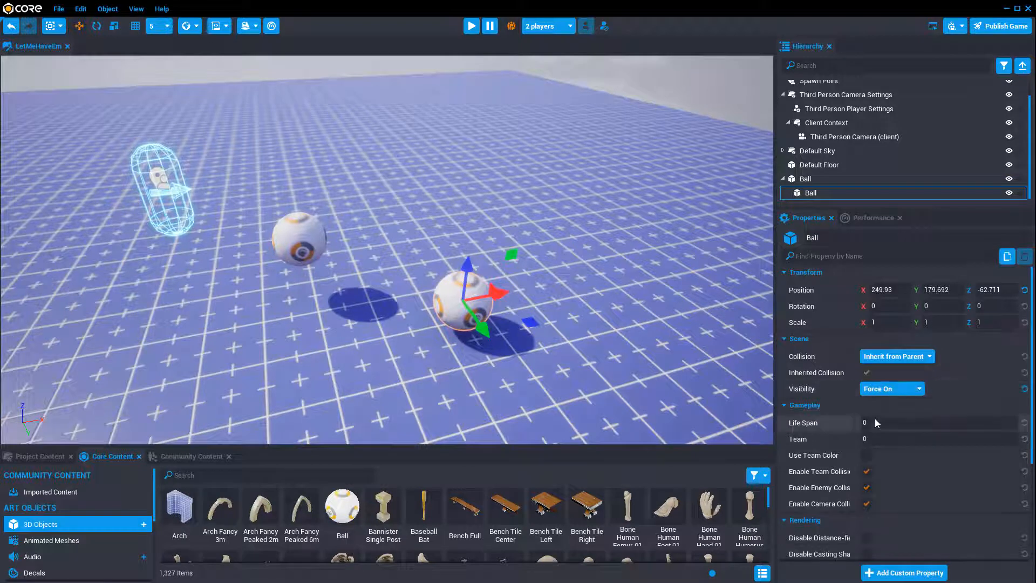
{"action": "left_click", "coordinate": [891, 389]}
{"action": "left_click", "coordinate": [893, 402]}
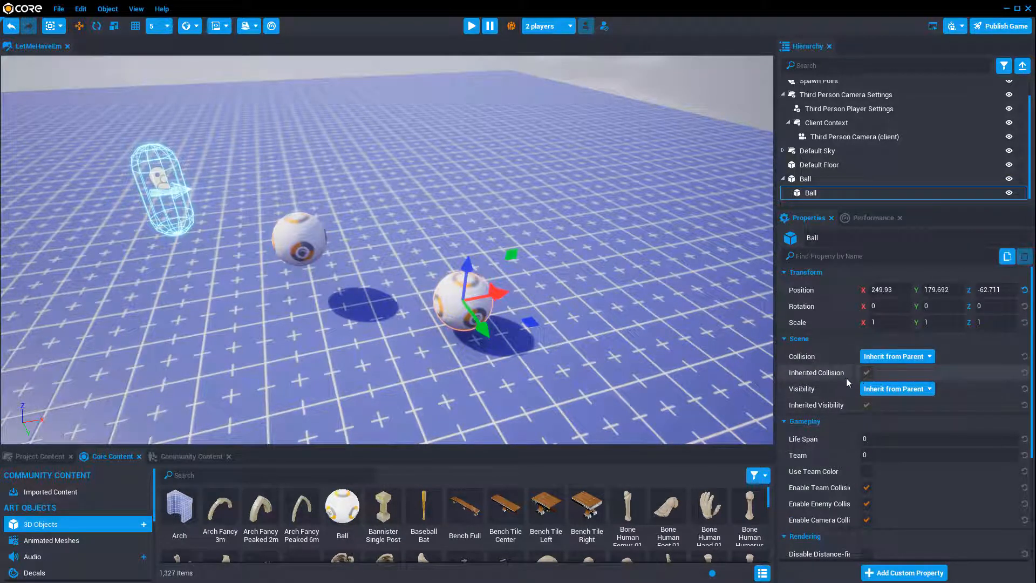
Try Force Off for the child ball's Collision, and return it to Inherit from Parent
{"action": "left_click", "coordinate": [888, 356]}
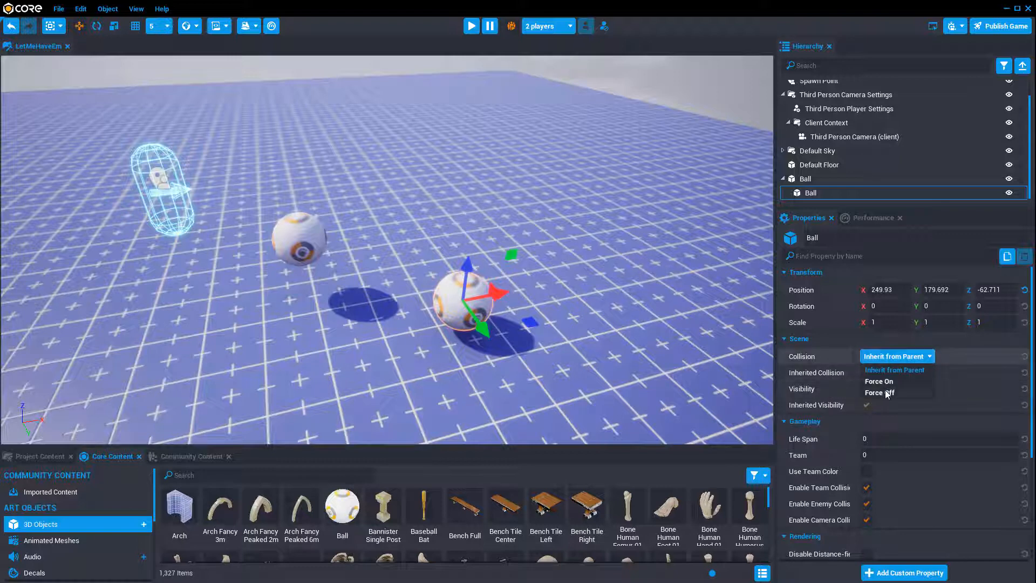
{"action": "left_click", "coordinate": [875, 395]}
{"action": "left_click", "coordinate": [891, 356]}
{"action": "left_click", "coordinate": [885, 372]}
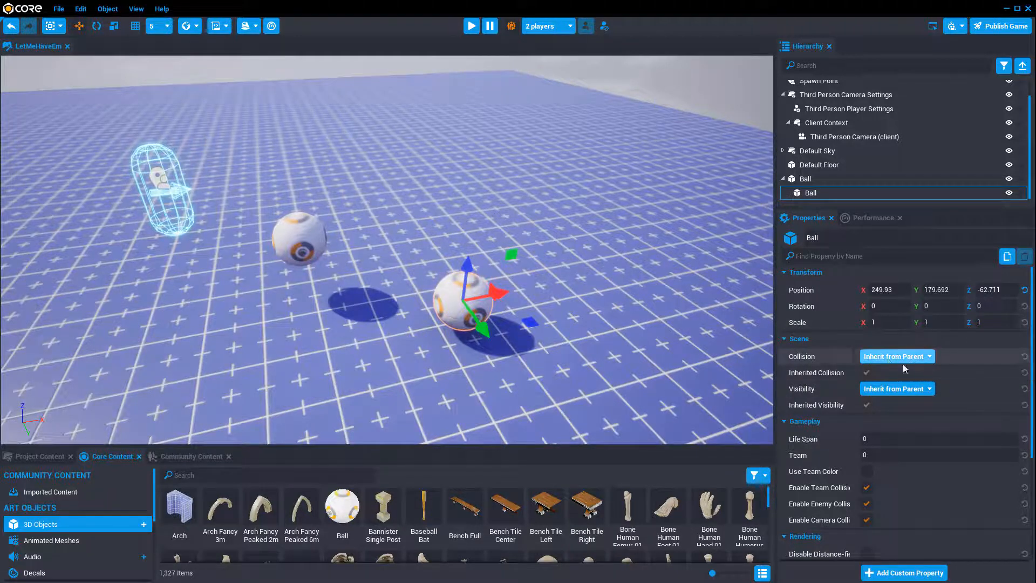
Set the child ball's Life Span to 5 seconds
{"action": "scroll", "coordinate": [970, 396], "scroll_direction": "down", "scroll_amount": 1}
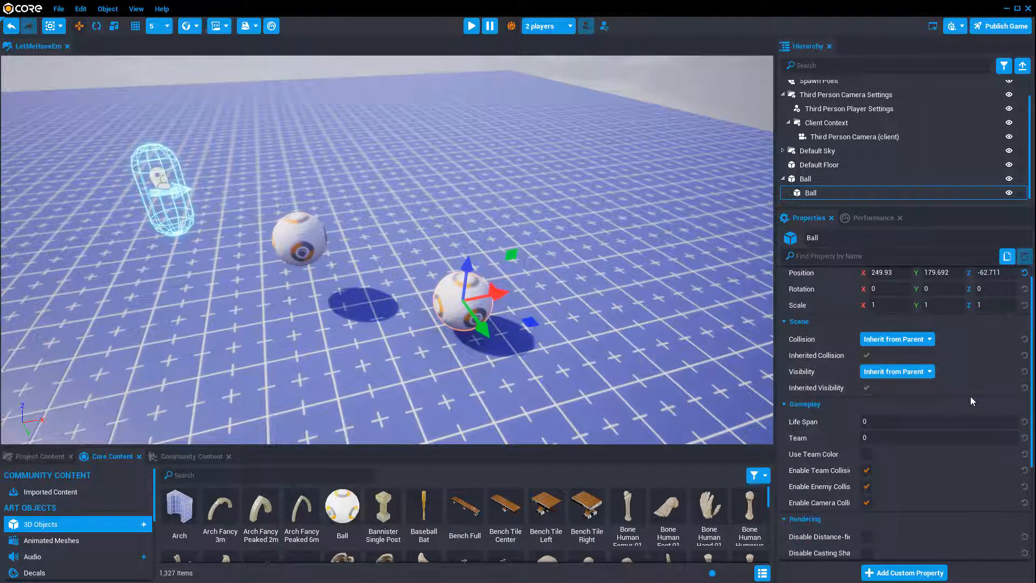
{"action": "scroll", "coordinate": [885, 395], "scroll_direction": "down", "scroll_amount": 1}
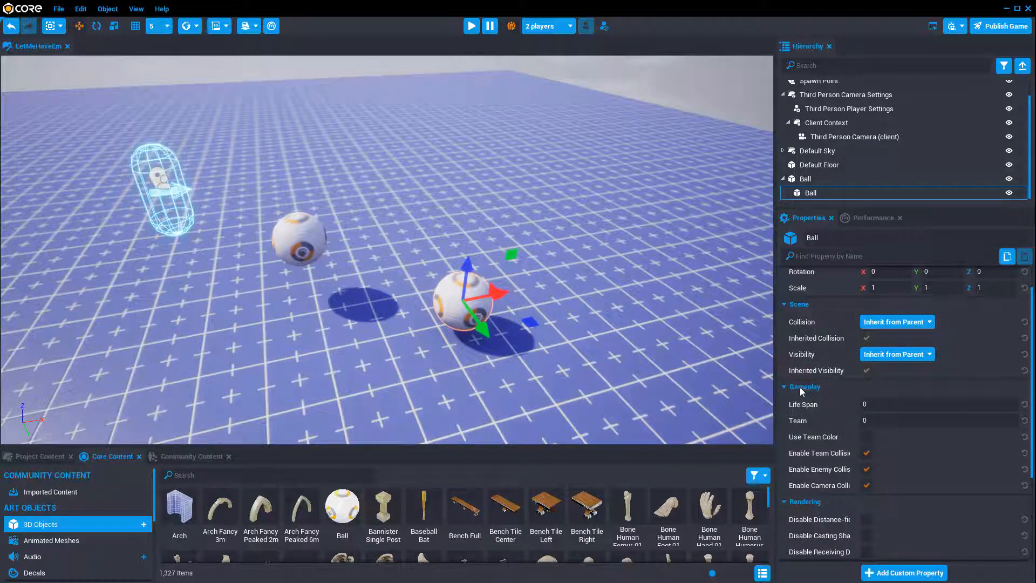
{"action": "scroll", "coordinate": [869, 381], "scroll_direction": "down", "scroll_amount": 1}
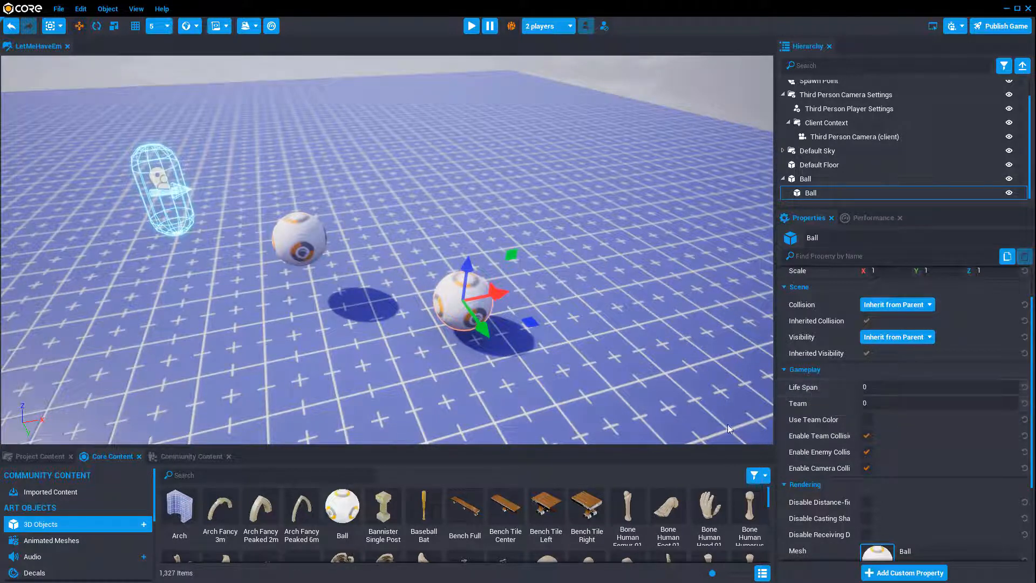
{"action": "left_click", "coordinate": [871, 387]}
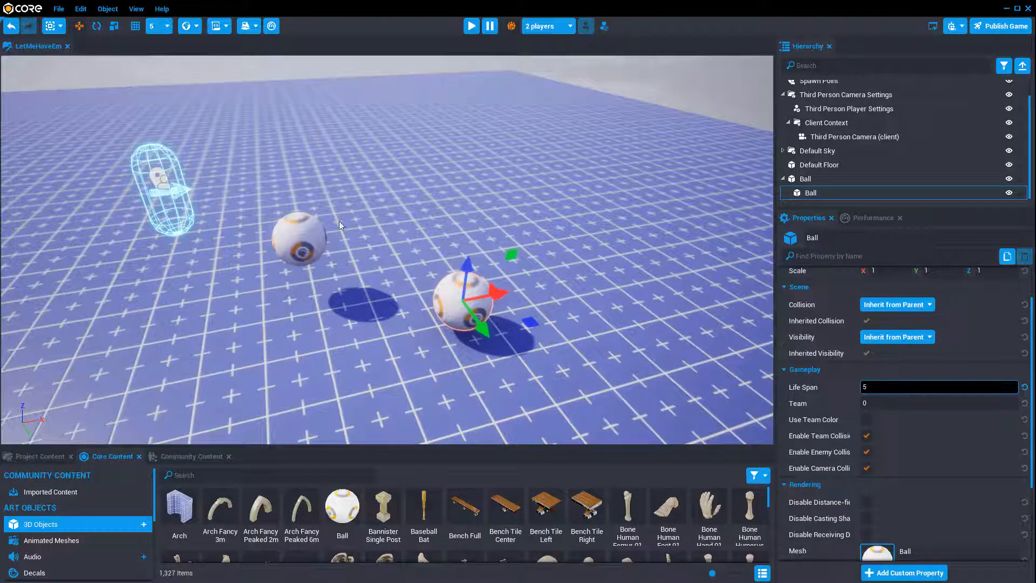
Preview the game to test the child ball's Life Span, and end the preview
{"action": "left_click", "coordinate": [484, 233]}
{"action": "key", "text": "equal"}
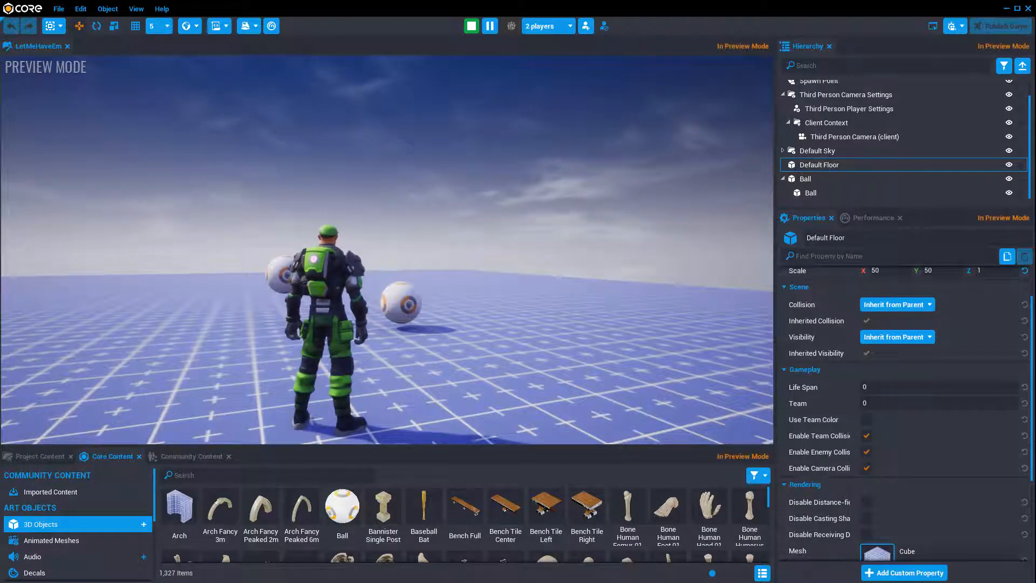
{"action": "key", "text": "equal"}
Enable networking on the parent ball
{"action": "left_click", "coordinate": [857, 193]}
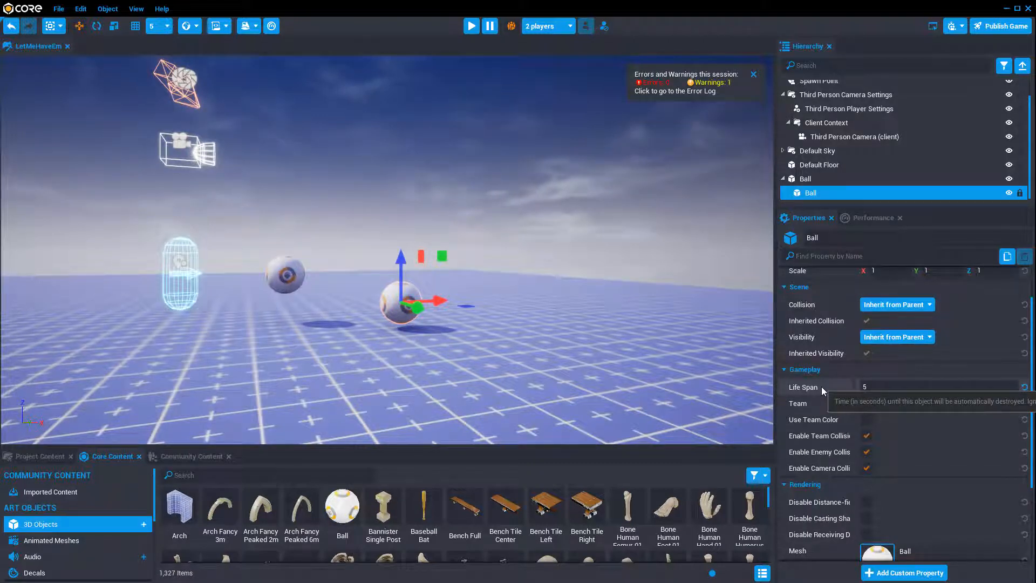
{"action": "right_click", "coordinate": [801, 181]}
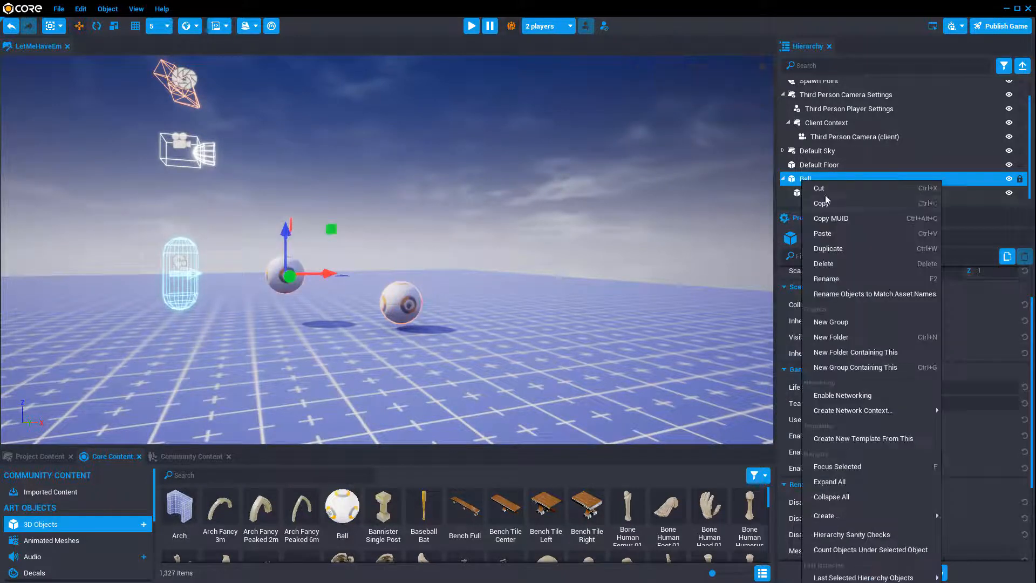
{"action": "left_click", "coordinate": [850, 397]}
Preview the game with the networked balls, end the preview, and check the child ball's Life Span description
{"action": "left_click", "coordinate": [457, 301]}
{"action": "key", "text": "equal"}
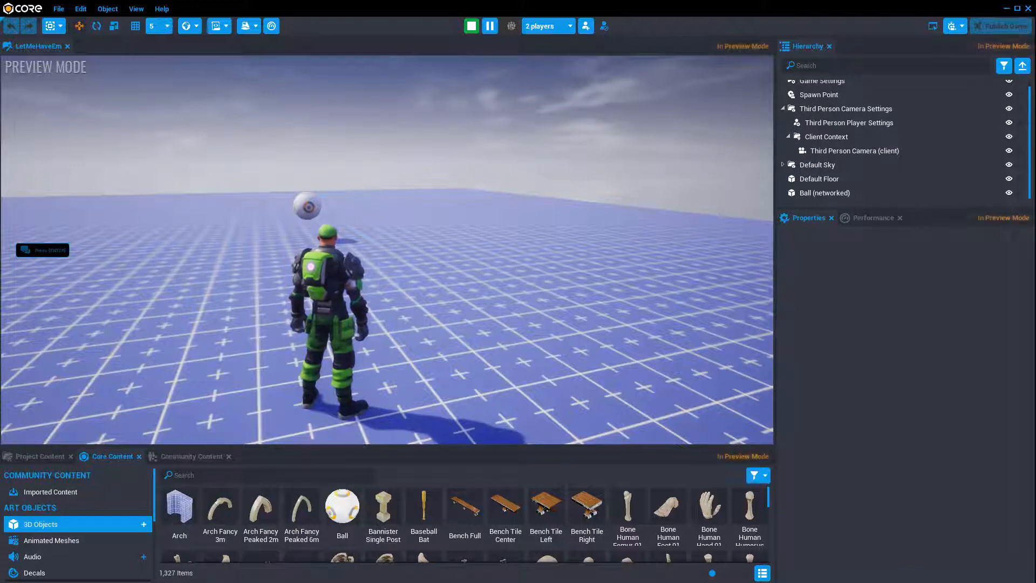
{"action": "key", "text": "="}
{"action": "left_click", "coordinate": [392, 224]}
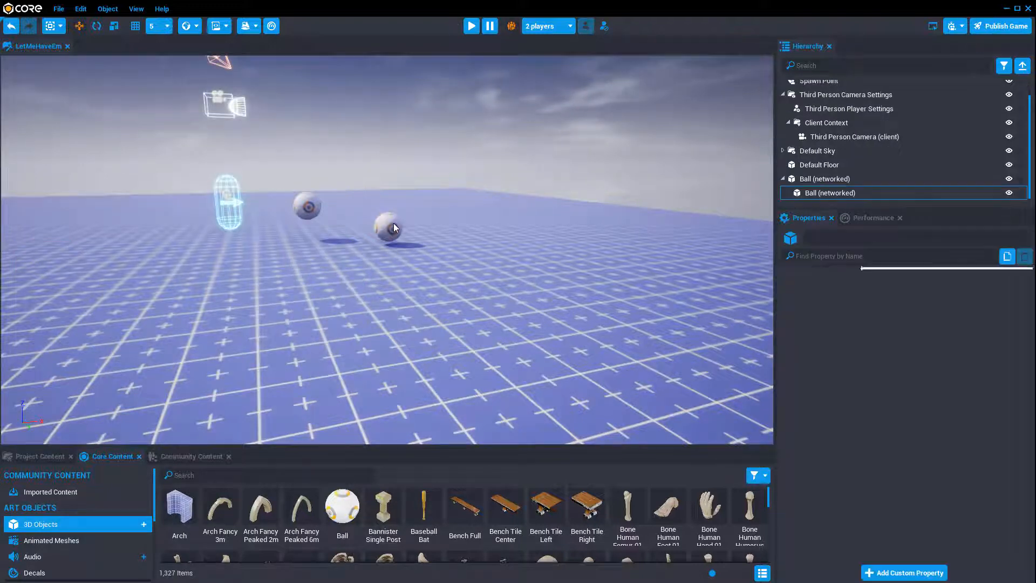
{"action": "mouse_move", "coordinate": [830, 395]}
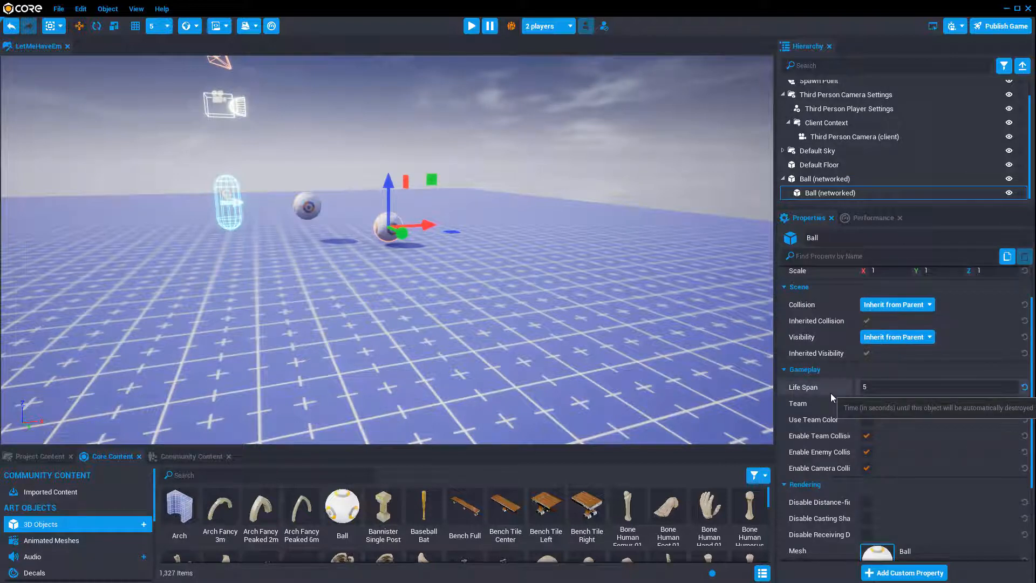
Set the child ball's Team to 1 and turn on Use Team Color
{"action": "right_click_drag", "start_coordinate": [554, 354], "coordinate": [595, 321]}
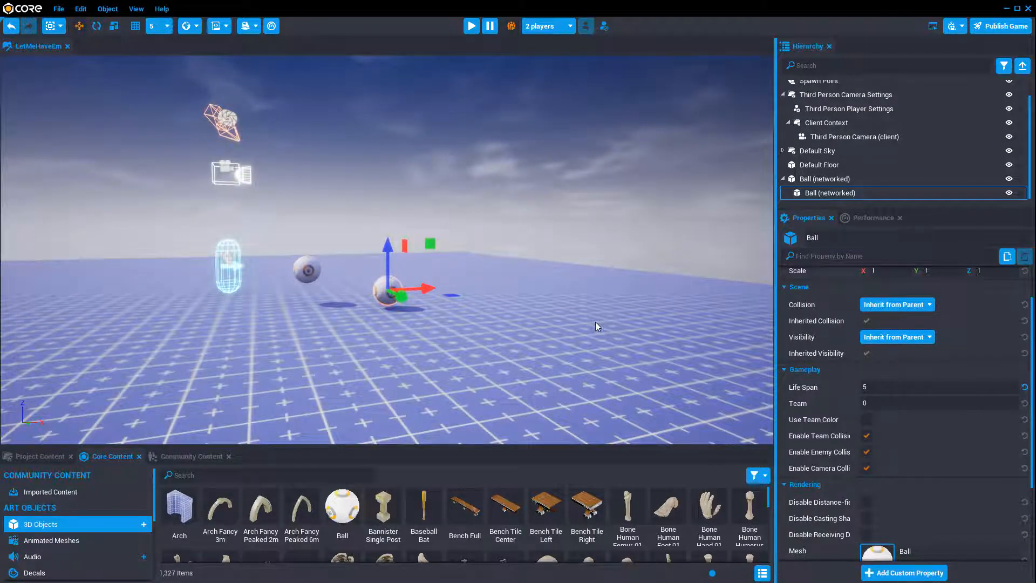
{"action": "right_click_drag", "start_coordinate": [594, 321], "coordinate": [861, 404]}
{"action": "key", "text": "w"}
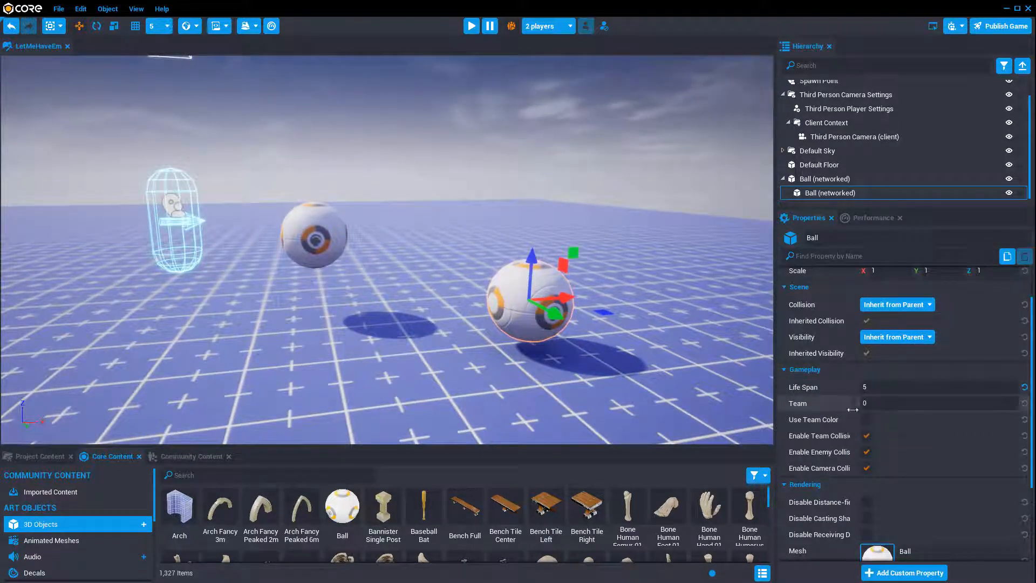
{"action": "left_click", "coordinate": [877, 403]}
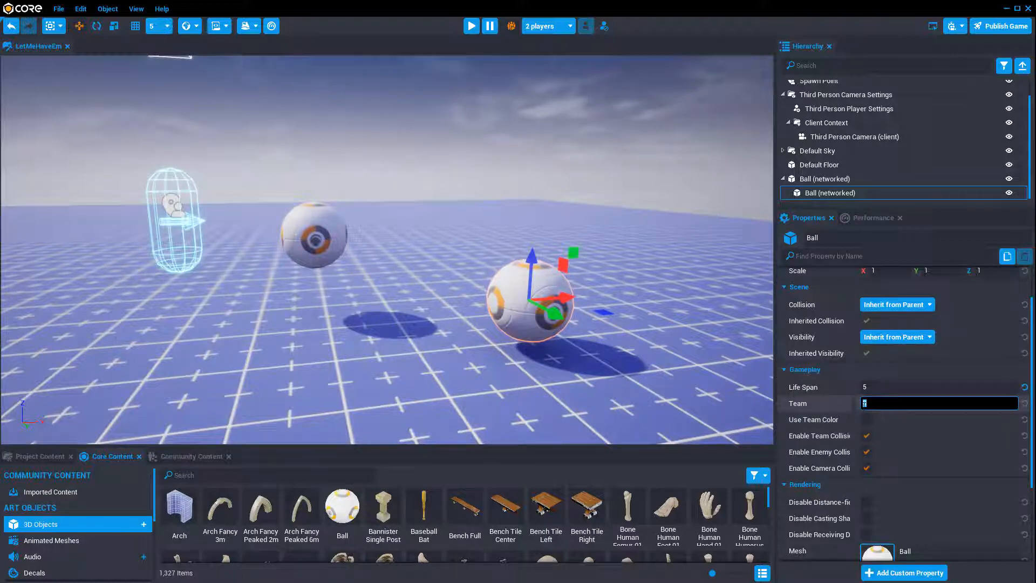
{"action": "right_click_drag", "start_coordinate": [558, 372], "coordinate": [589, 330]}
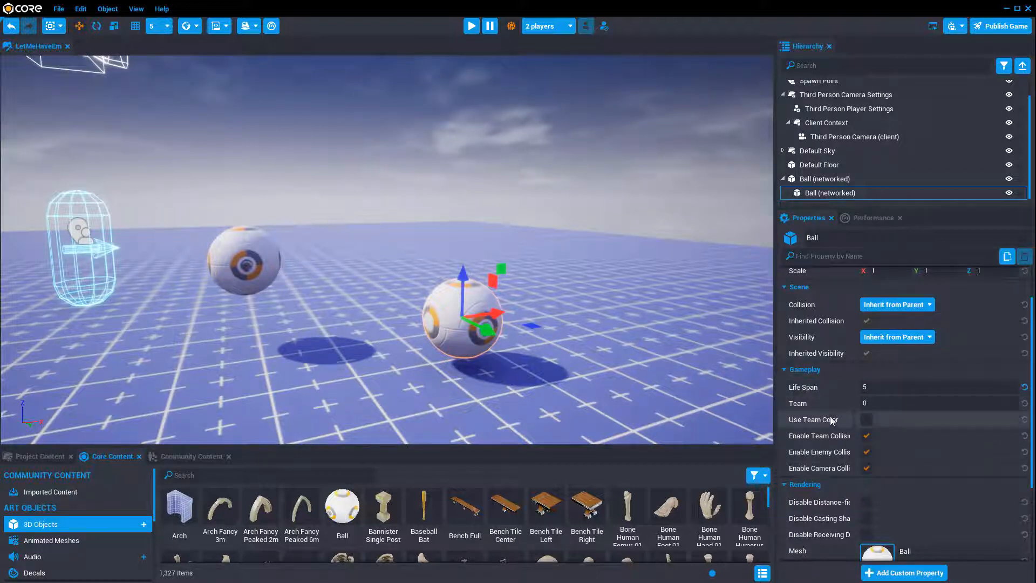
{"action": "left_click", "coordinate": [873, 407]}
{"action": "type", "text": "1"}
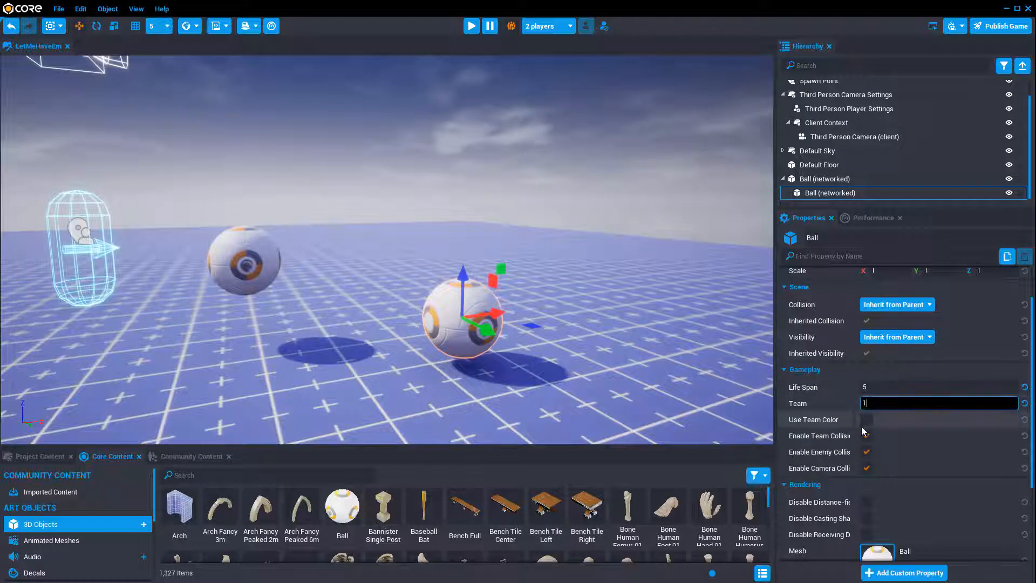
{"action": "left_click", "coordinate": [866, 422]}
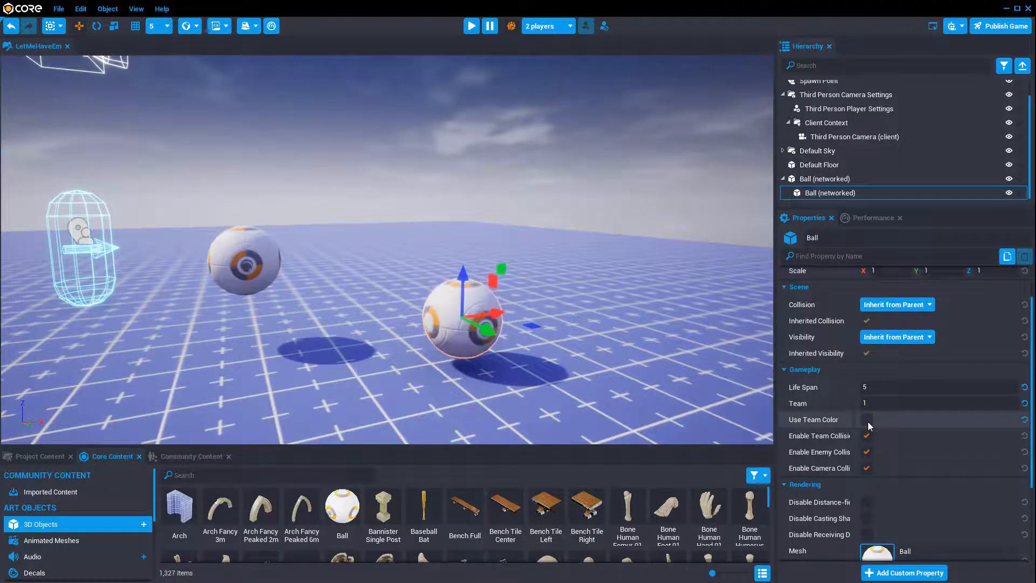
Set the child ball's Team to 2
{"action": "left_click", "coordinate": [871, 403]}
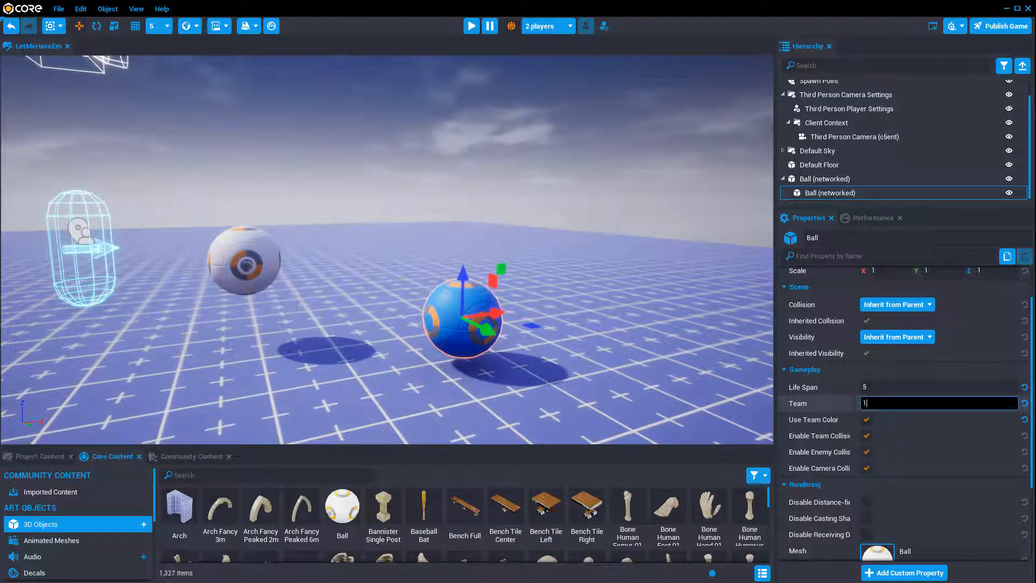
{"action": "key", "text": "BackSpace"}
{"action": "type", "text": "2"}
{"action": "key", "text": "Return"}
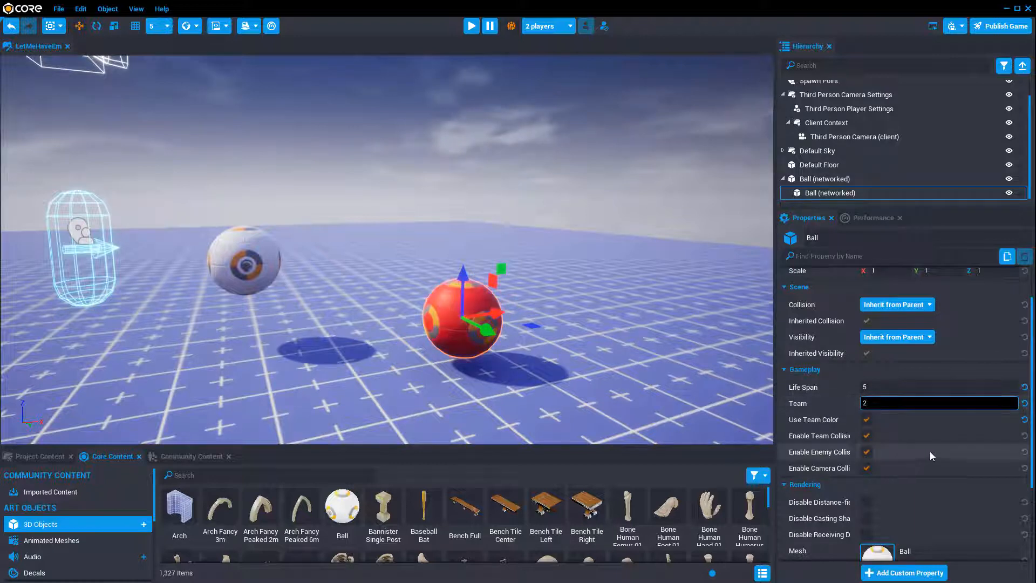
Try the Team values 23 and 32 on the child ball, and return its Team to 2
{"action": "type", "text": "3"}
{"action": "left_click_drag", "start_coordinate": [875, 404], "coordinate": [838, 404]}
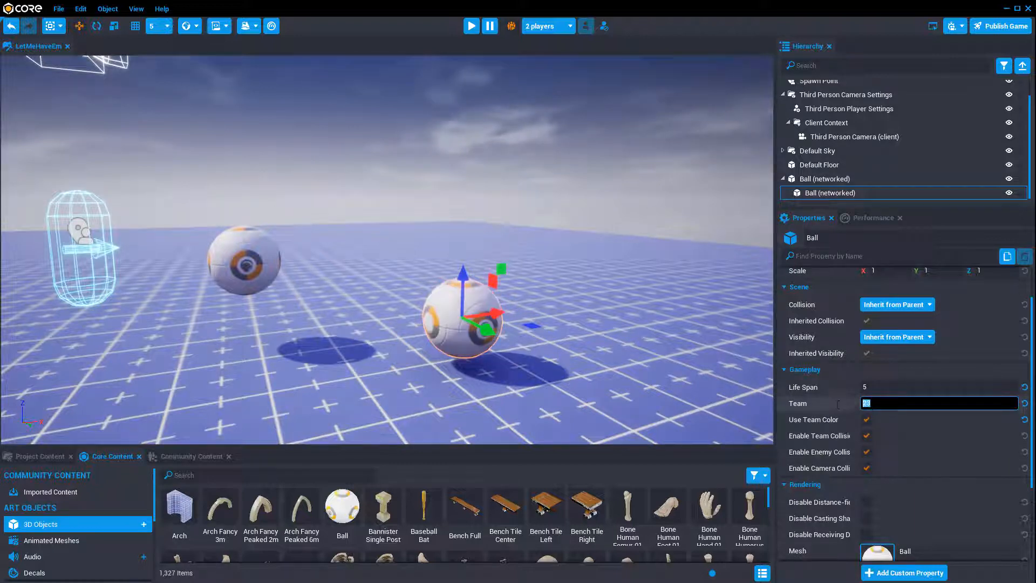
{"action": "type", "text": "2"}
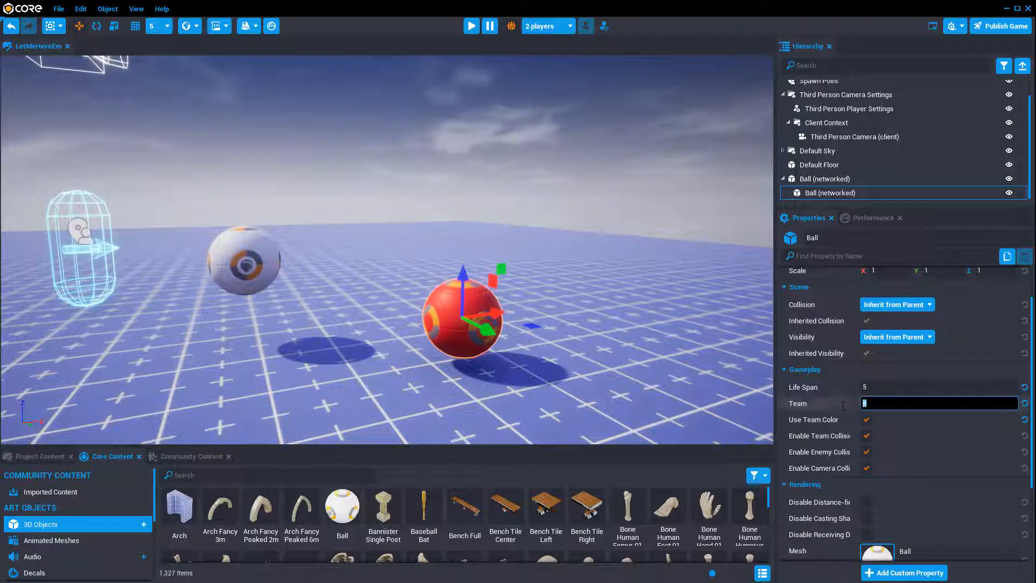
{"action": "type", "text": "32"}
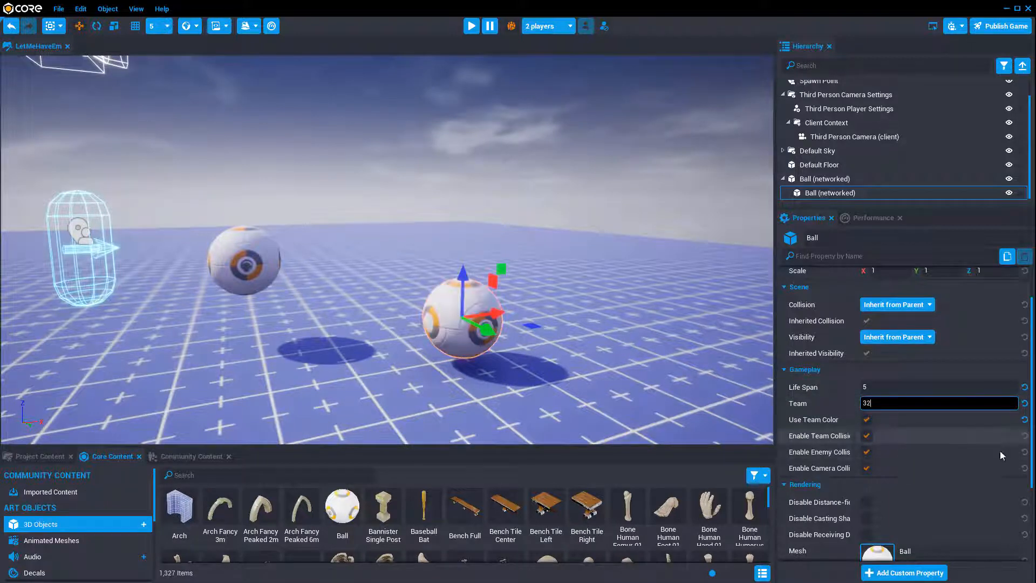
{"action": "left_click_drag", "start_coordinate": [889, 404], "coordinate": [862, 404]}
{"action": "type", "text": "2"}
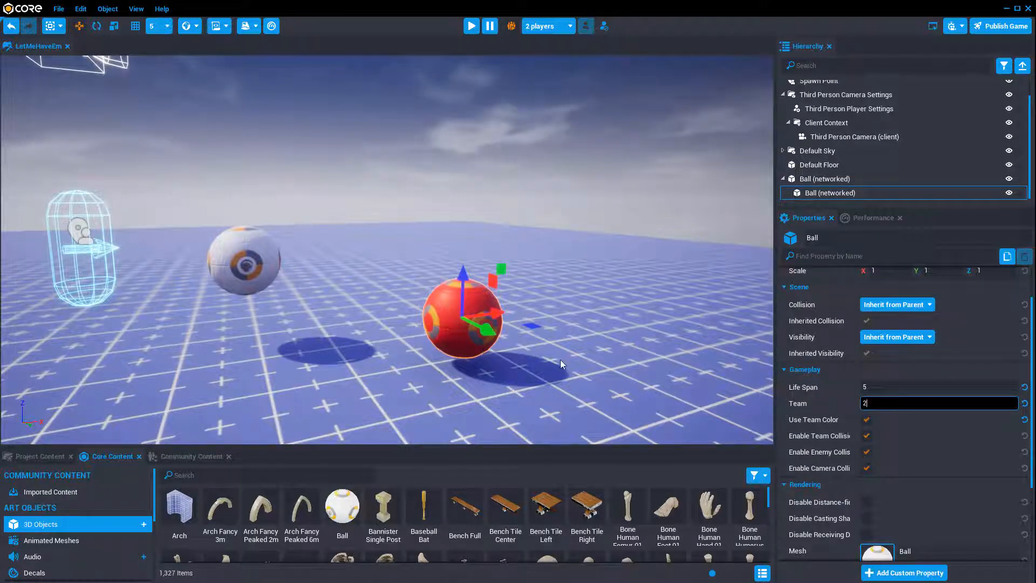
Widen the Properties panel so the full names of the gameplay and rendering options can be read
{"action": "scroll", "coordinate": [918, 435], "scroll_direction": "down", "scroll_amount": 1}
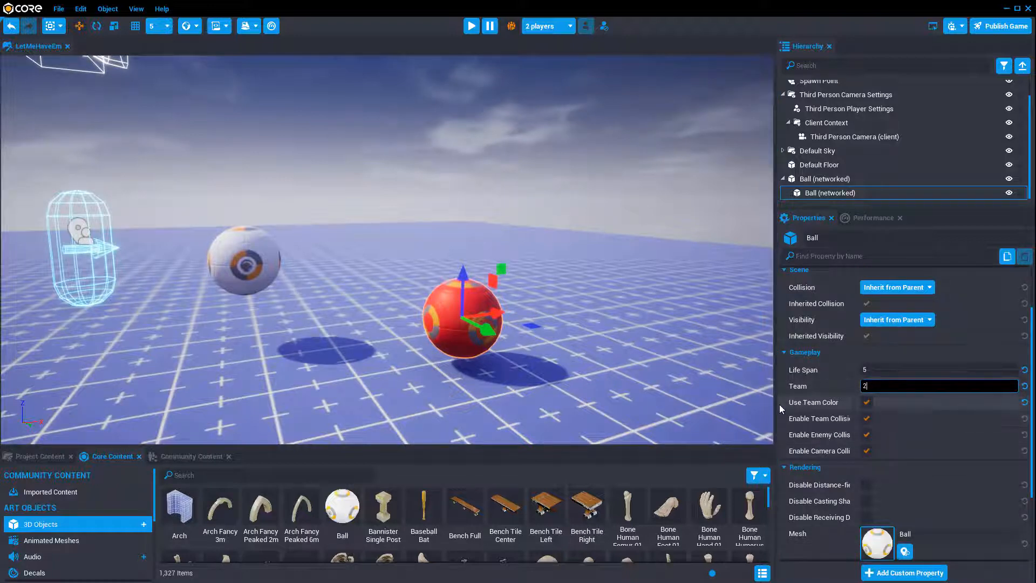
{"action": "left_click_drag", "start_coordinate": [774, 402], "coordinate": [726, 401]}
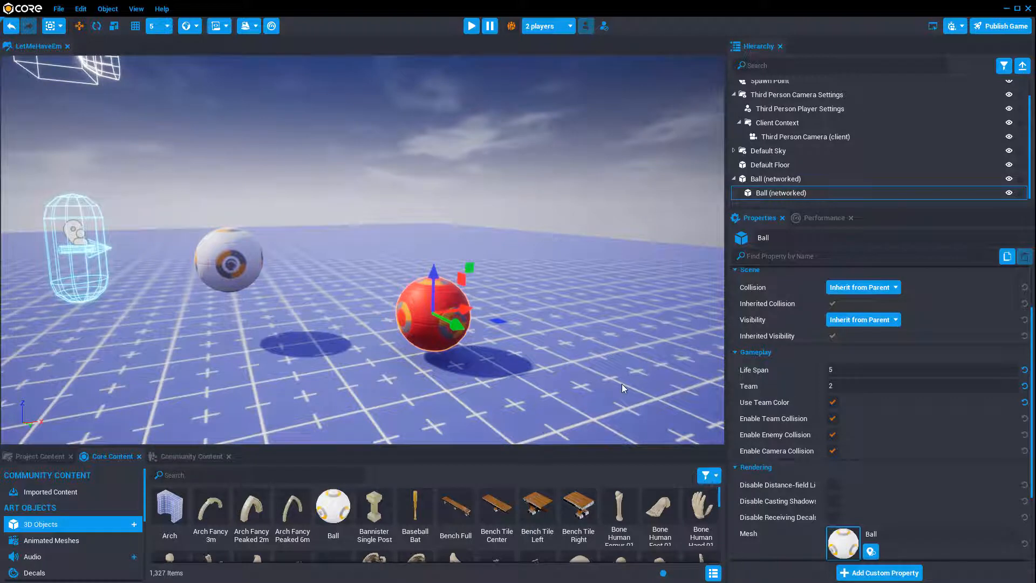
{"action": "scroll", "coordinate": [916, 411], "scroll_direction": "down", "scroll_amount": 1}
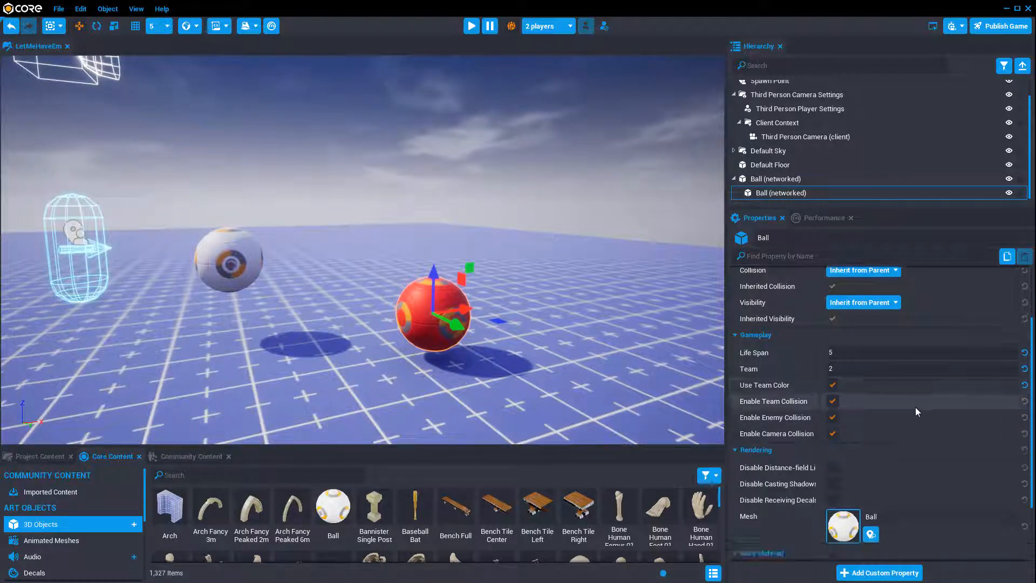
Reset the child ball's Life Span and Position to their default values
{"action": "scroll", "coordinate": [915, 406], "scroll_direction": "up", "scroll_amount": 5}
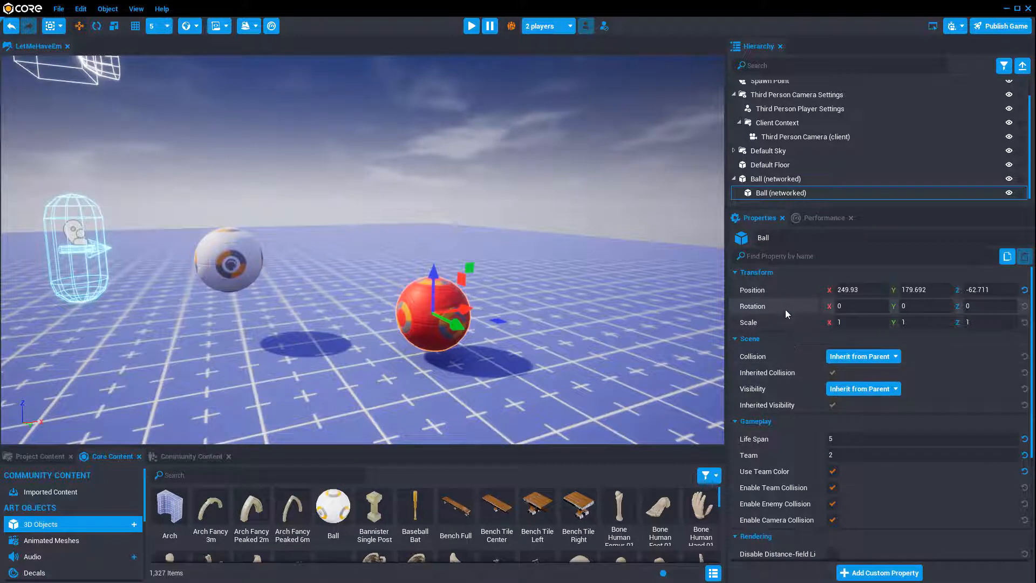
{"action": "scroll", "coordinate": [774, 399], "scroll_direction": "down", "scroll_amount": 1}
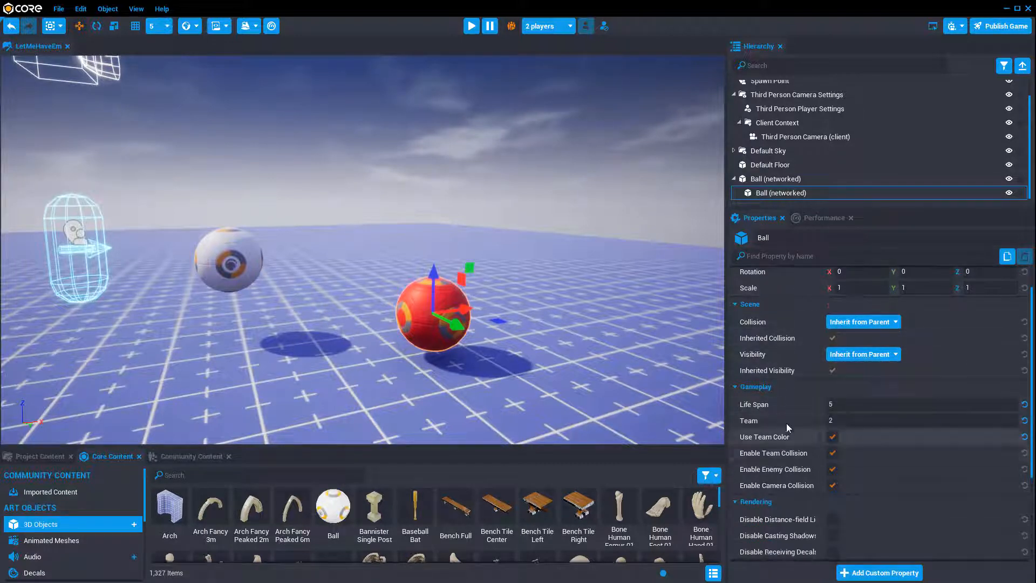
{"action": "scroll", "coordinate": [791, 453], "scroll_direction": "up", "scroll_amount": 1}
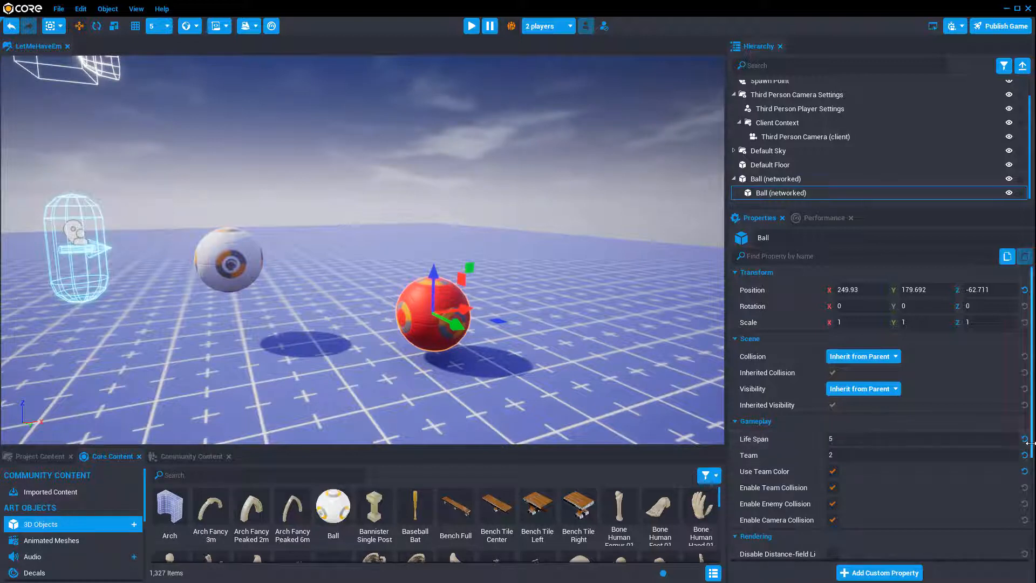
{"action": "left_click", "coordinate": [917, 438]}
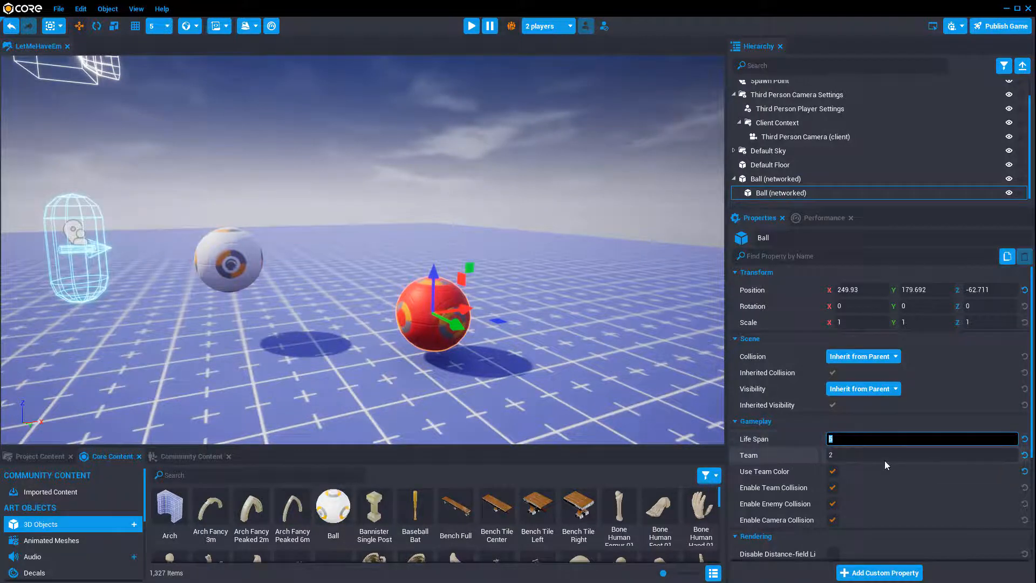
{"action": "key", "text": "BackSpace"}
{"action": "type", "text": "151"}
{"action": "left_click", "coordinate": [1025, 441]}
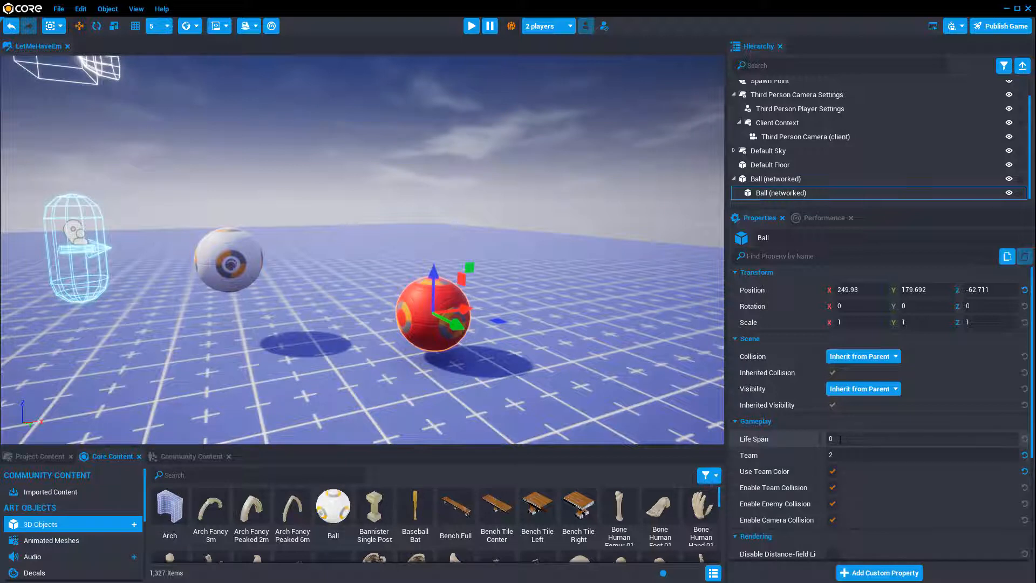
{"action": "left_click", "coordinate": [1024, 290]}
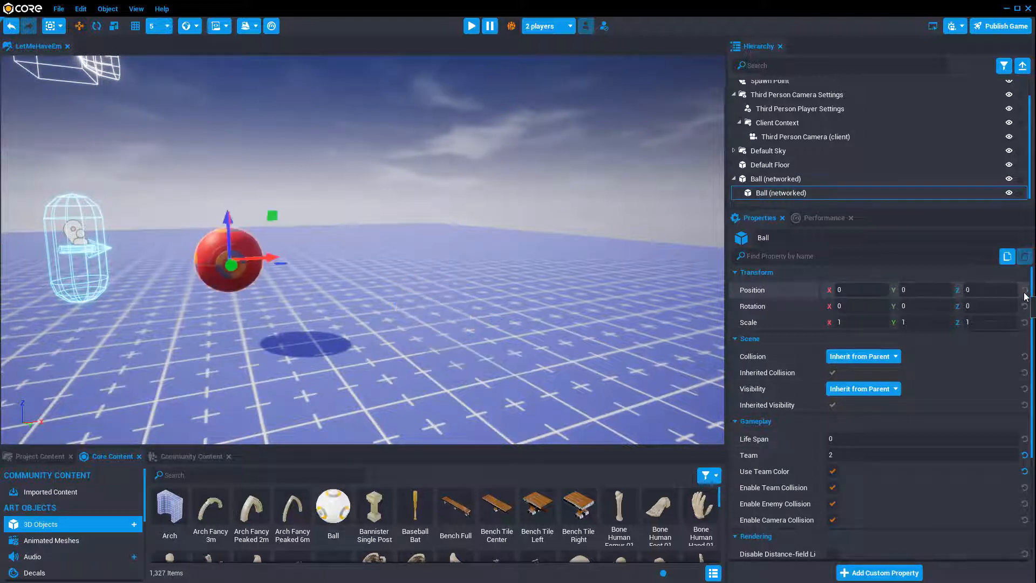
Try an X offset on the child ball, reset it, and move the ball to about X -159 beside the parent ball
{"action": "right_click_drag", "start_coordinate": [354, 293], "coordinate": [325, 299]}
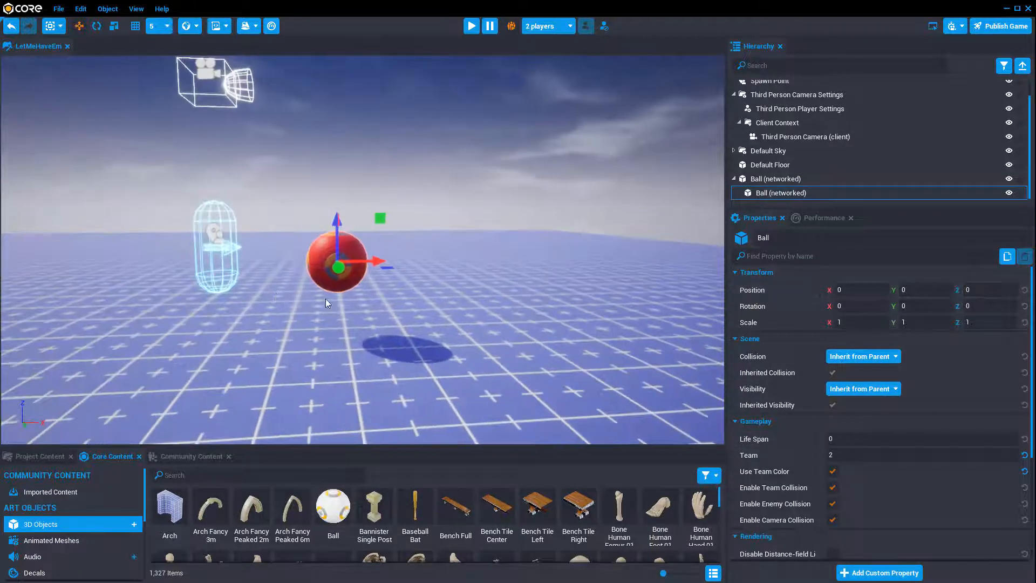
{"action": "left_click_drag", "start_coordinate": [378, 261], "coordinate": [419, 243]}
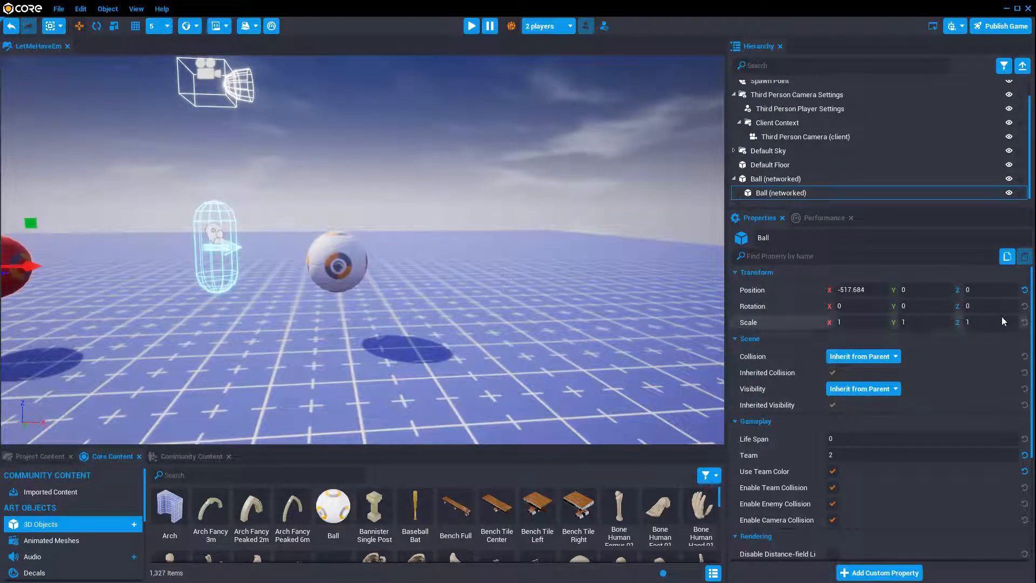
{"action": "left_click", "coordinate": [1023, 290]}
{"action": "scroll", "coordinate": [488, 319], "scroll_direction": "up", "scroll_amount": 3}
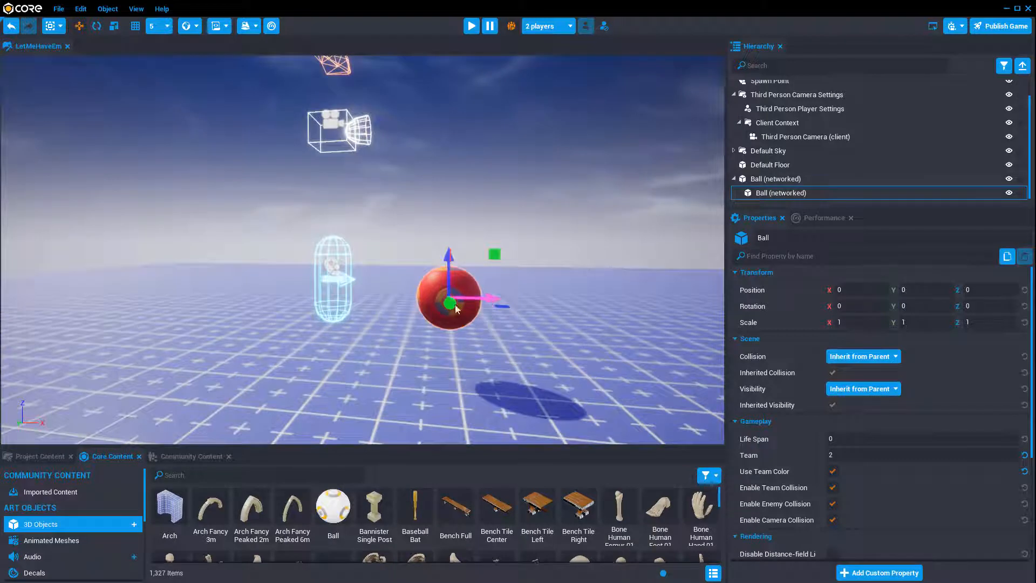
{"action": "left_click_drag", "start_coordinate": [483, 298], "coordinate": [386, 296]}
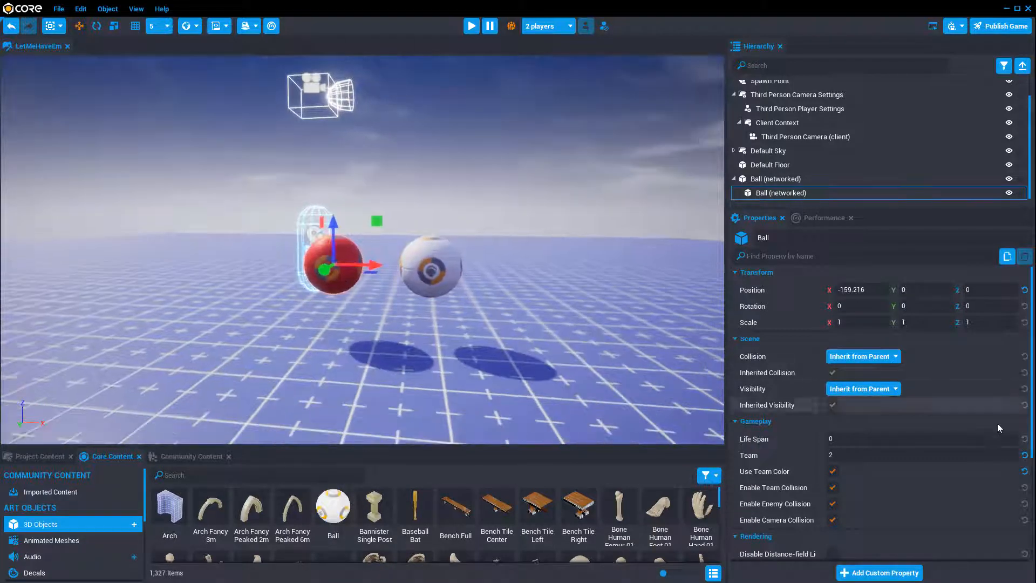
Change the child ball's mesh to Chest Big Closed
{"action": "scroll", "coordinate": [996, 423], "scroll_direction": "down", "scroll_amount": 5}
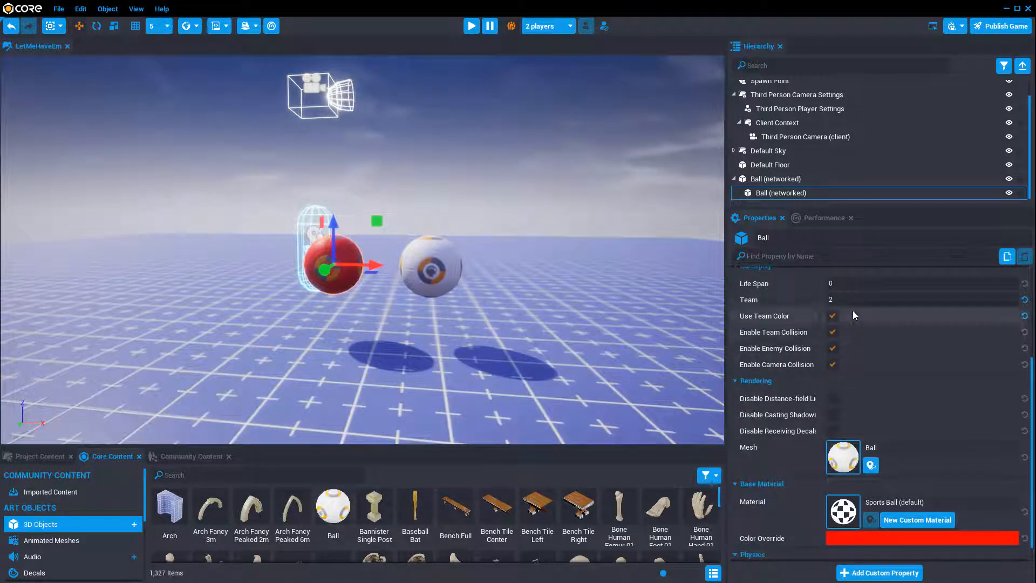
{"action": "scroll", "coordinate": [907, 400], "scroll_direction": "up", "scroll_amount": 1}
{"action": "scroll", "coordinate": [923, 380], "scroll_direction": "down", "scroll_amount": 2}
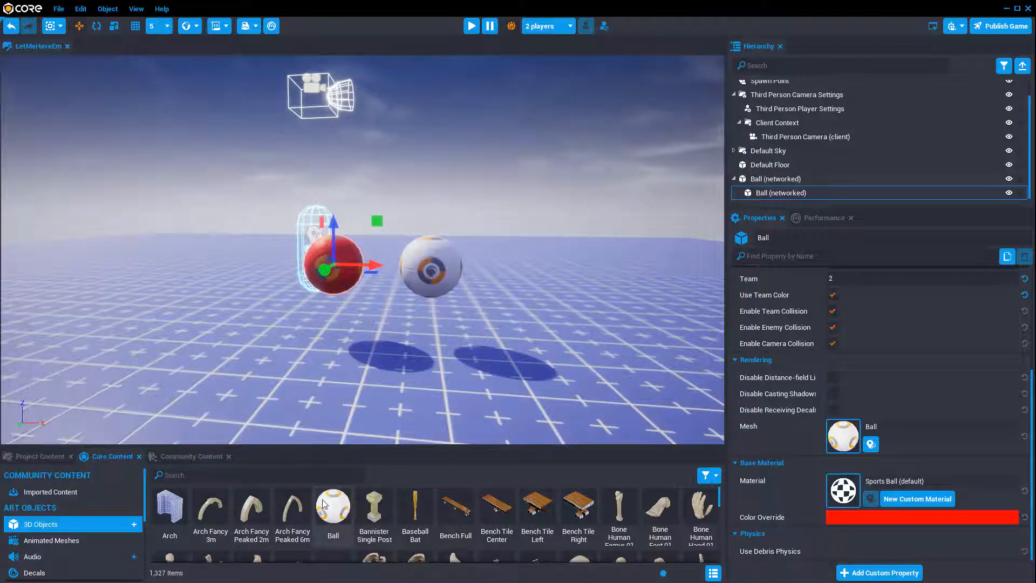
{"action": "left_click", "coordinate": [850, 440]}
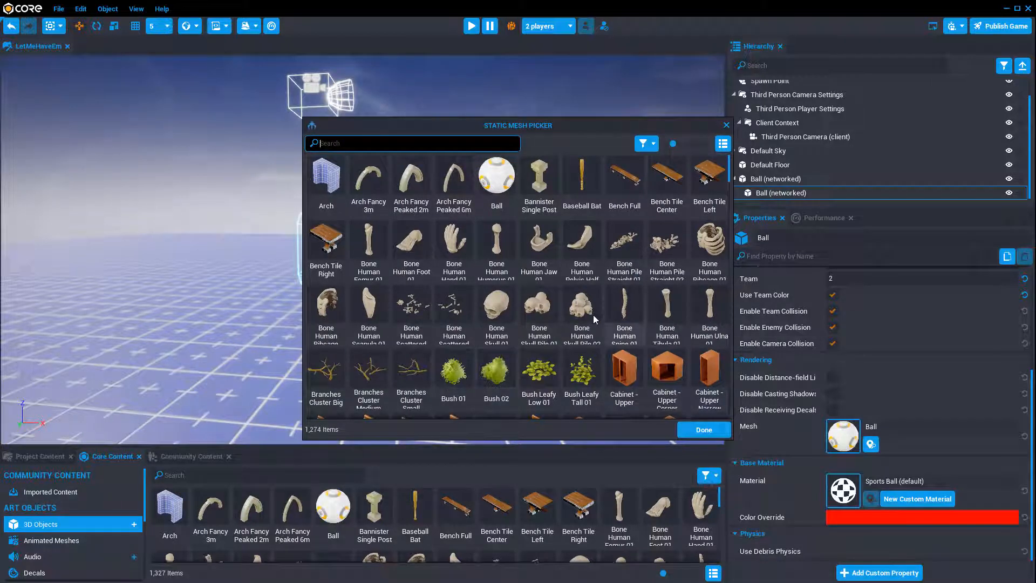
{"action": "scroll", "coordinate": [549, 324], "scroll_direction": "down", "scroll_amount": 4}
{"action": "scroll", "coordinate": [371, 304], "scroll_direction": "down", "scroll_amount": 1}
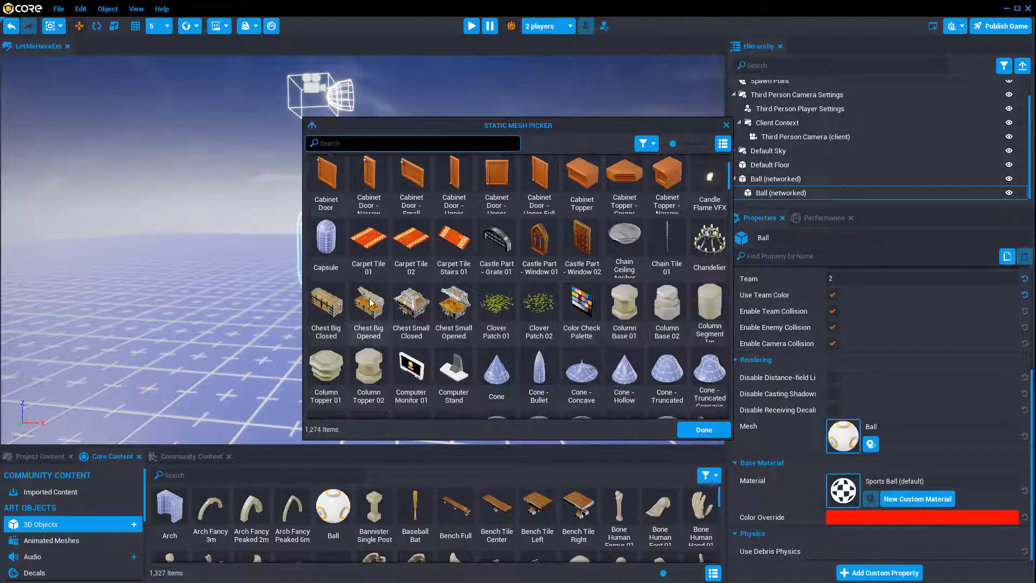
{"action": "left_click", "coordinate": [322, 306]}
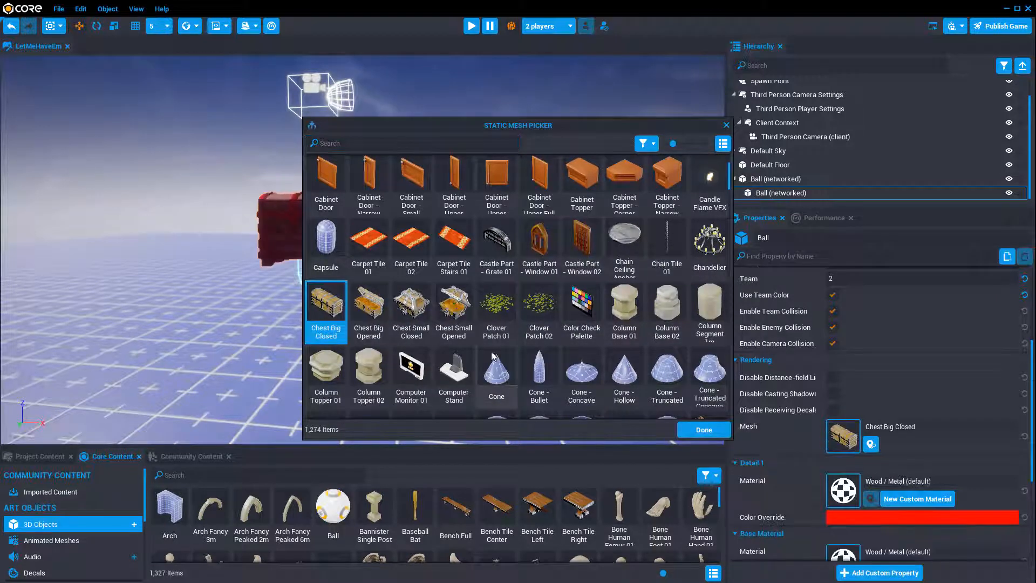
{"action": "left_click", "coordinate": [701, 429]}
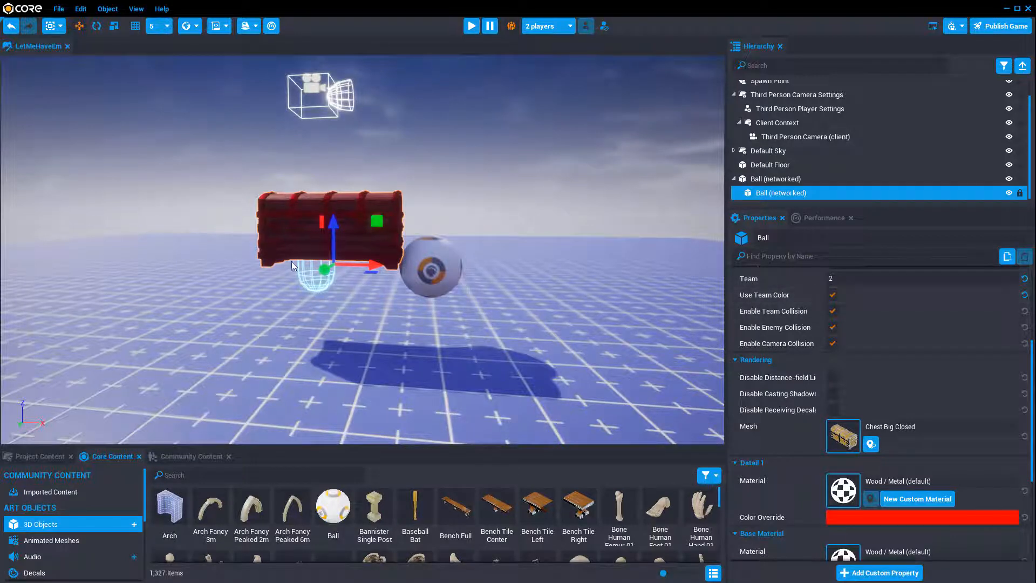
Turn off Use Team Color on the chest, toggling it once more to compare the look
{"action": "scroll", "coordinate": [810, 432], "scroll_direction": "down", "scroll_amount": 2}
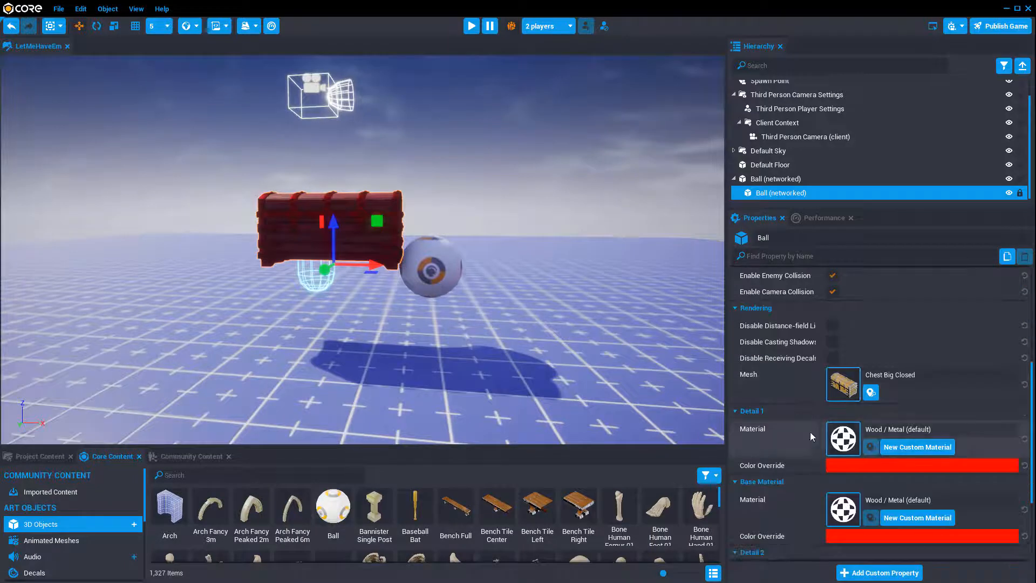
{"action": "scroll", "coordinate": [825, 350], "scroll_direction": "up", "scroll_amount": 2}
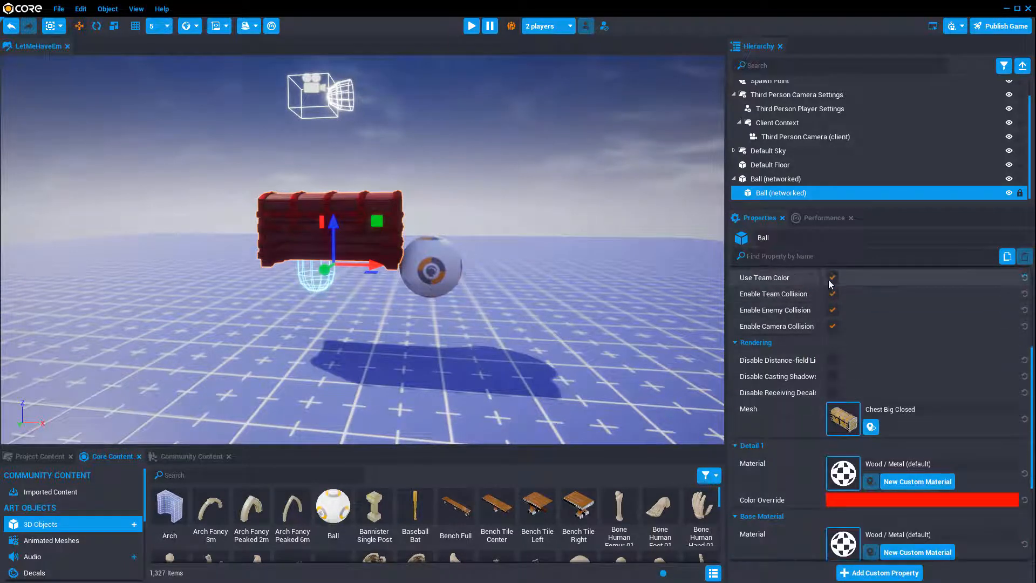
{"action": "left_click", "coordinate": [829, 280]}
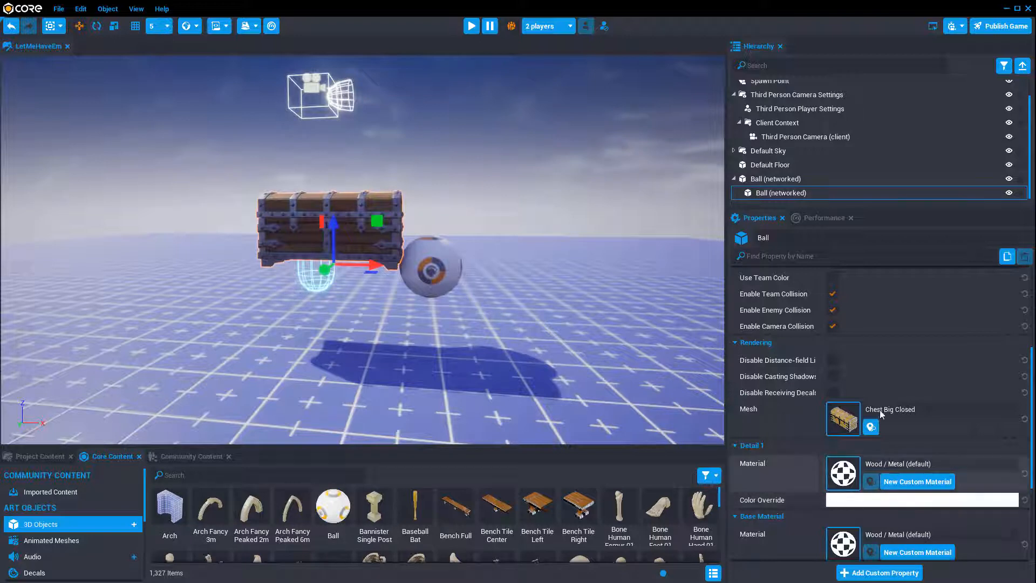
{"action": "scroll", "coordinate": [858, 366], "scroll_direction": "up", "scroll_amount": 2}
{"action": "left_click", "coordinate": [835, 315]}
{"action": "left_click", "coordinate": [835, 315]}
{"action": "scroll", "coordinate": [917, 425], "scroll_direction": "down", "scroll_amount": 2}
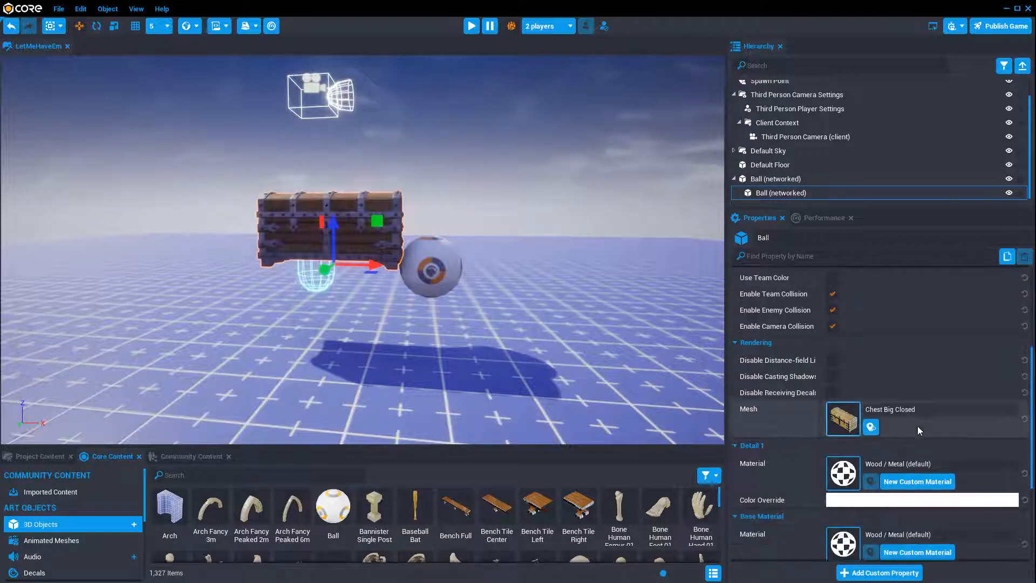
Apply the Bricks Cobblestone Floor 01 material to the chest's Detail 1 slot
{"action": "right_click_drag", "start_coordinate": [574, 322], "coordinate": [608, 345]}
{"action": "key", "text": "w"}
{"action": "scroll", "coordinate": [820, 360], "scroll_direction": "down", "scroll_amount": 1}
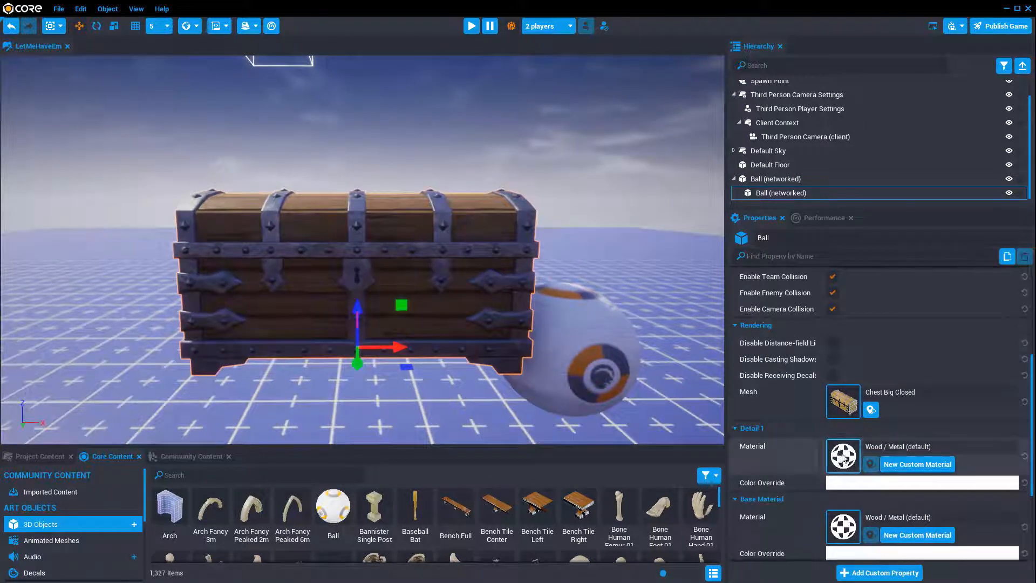
{"action": "scroll", "coordinate": [865, 463], "scroll_direction": "down", "scroll_amount": 1}
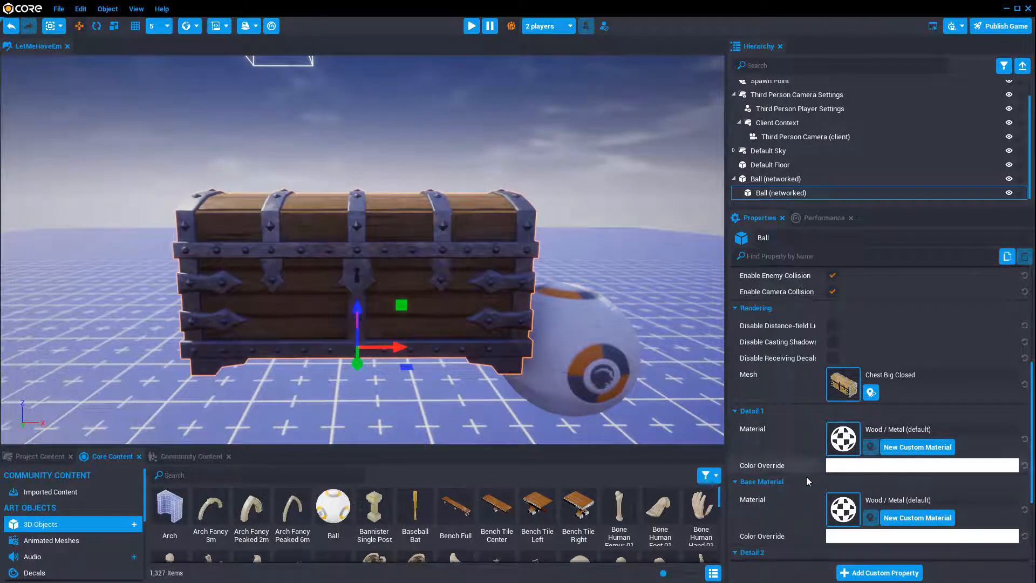
{"action": "left_click", "coordinate": [843, 440]}
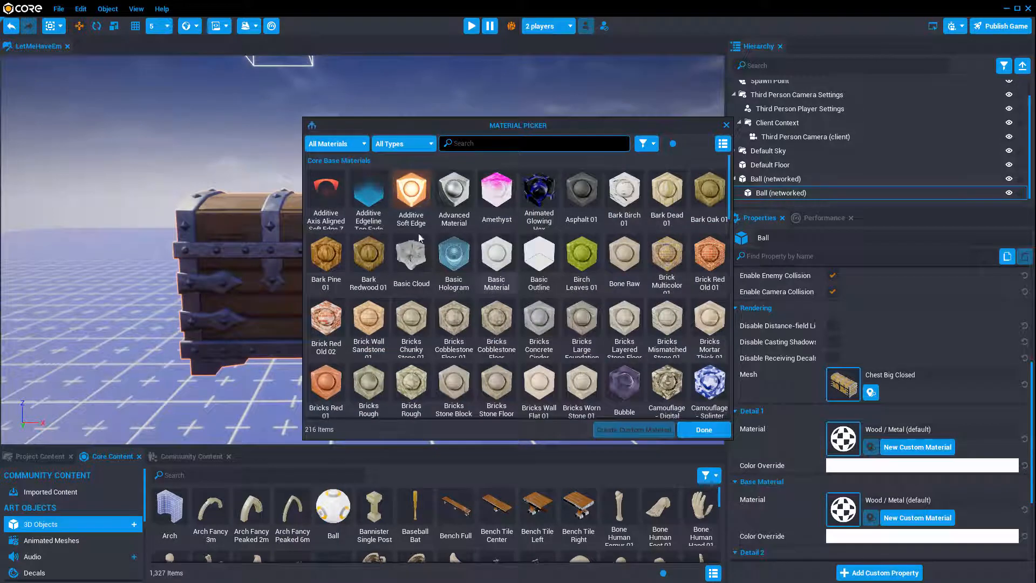
{"action": "left_click_drag", "start_coordinate": [527, 127], "coordinate": [659, 130]}
{"action": "left_click", "coordinate": [587, 331]}
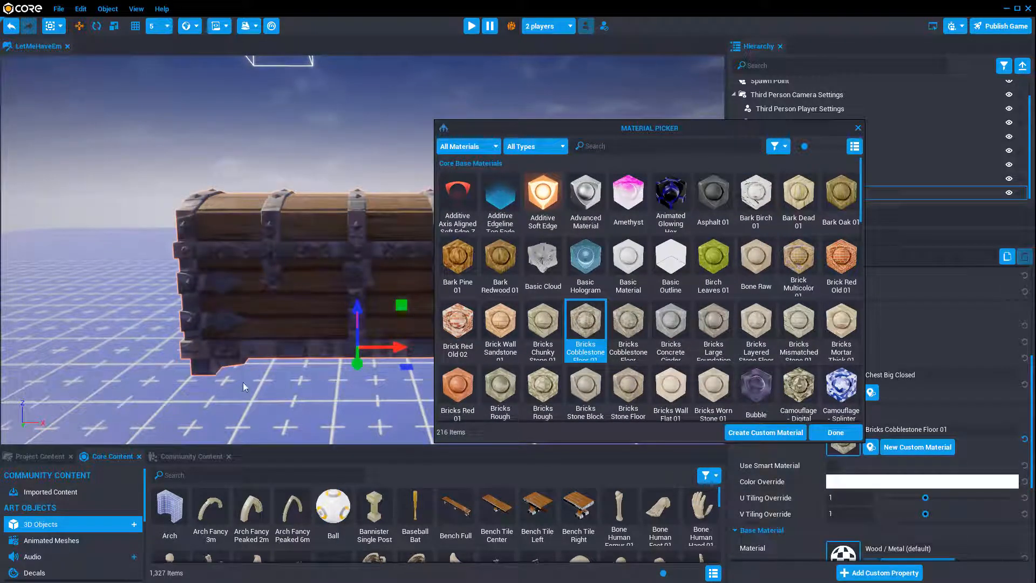
Change the chest's Detail 1 material to Emissive Glow Transparent
{"action": "scroll", "coordinate": [583, 246], "scroll_direction": "down", "scroll_amount": 5}
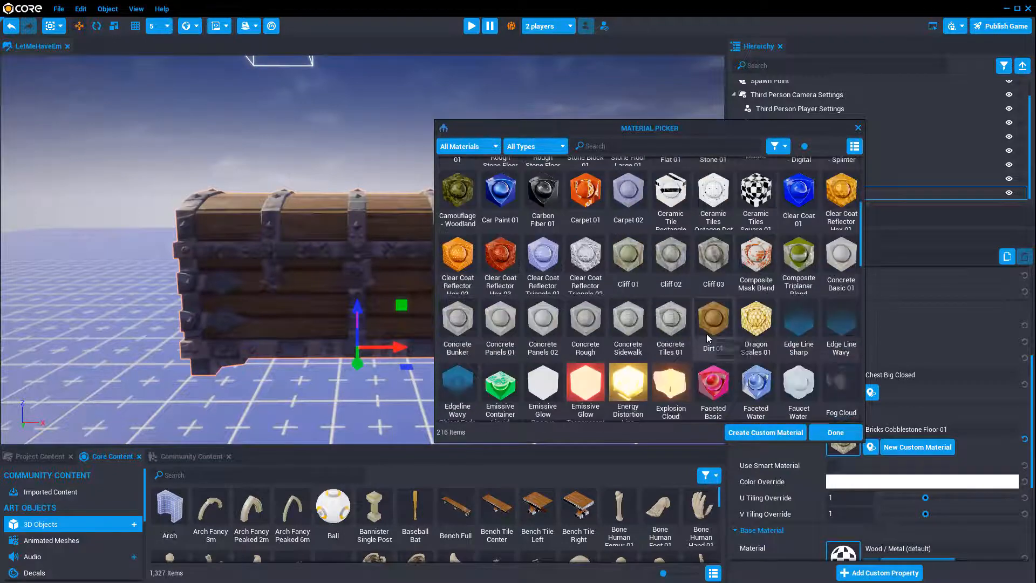
{"action": "left_click", "coordinate": [585, 332]}
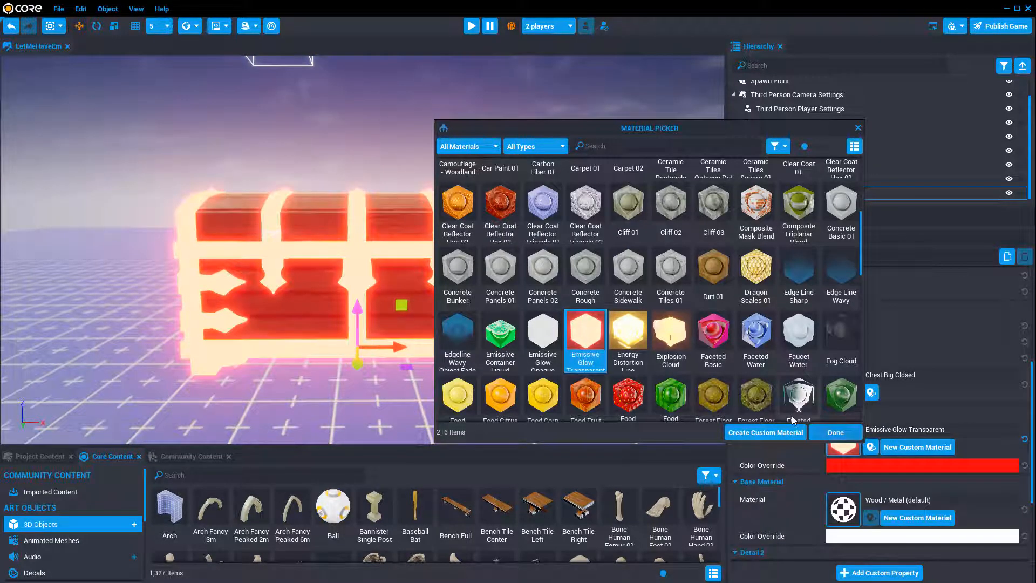
{"action": "left_click", "coordinate": [835, 432]}
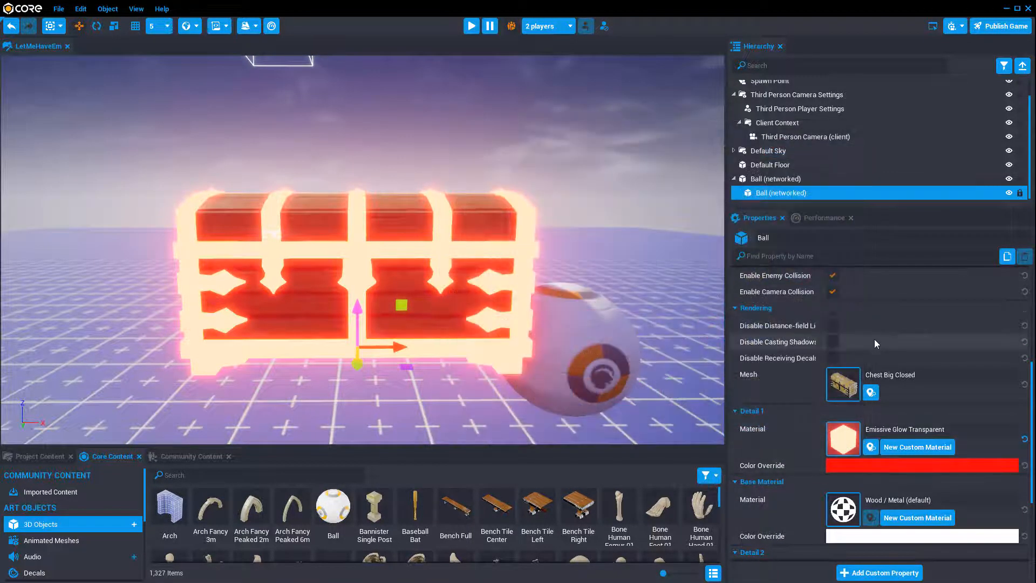
Try Birch Leaves 01 and Basic Outline on the chest's Detail 1 slot, and settle on Asphalt 01
{"action": "scroll", "coordinate": [831, 442], "scroll_direction": "down", "scroll_amount": 1}
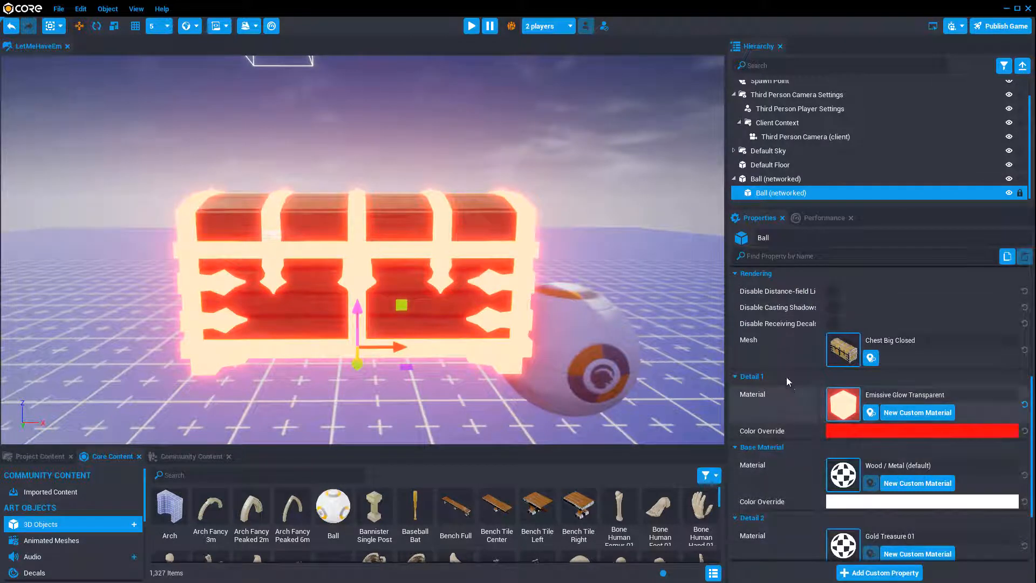
{"action": "scroll", "coordinate": [779, 476], "scroll_direction": "down", "scroll_amount": 1}
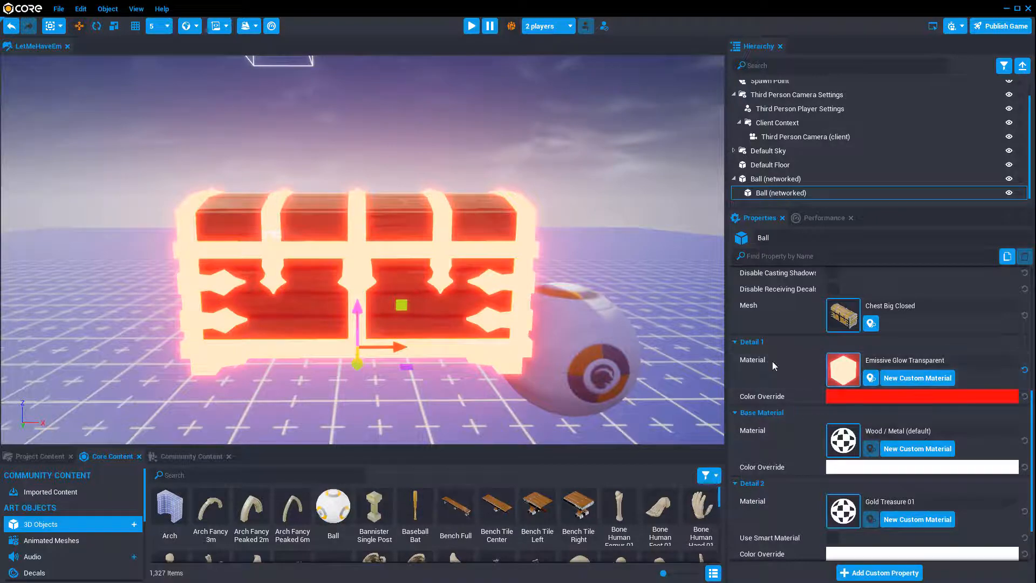
{"action": "left_click", "coordinate": [849, 372]}
{"action": "left_click", "coordinate": [583, 258]}
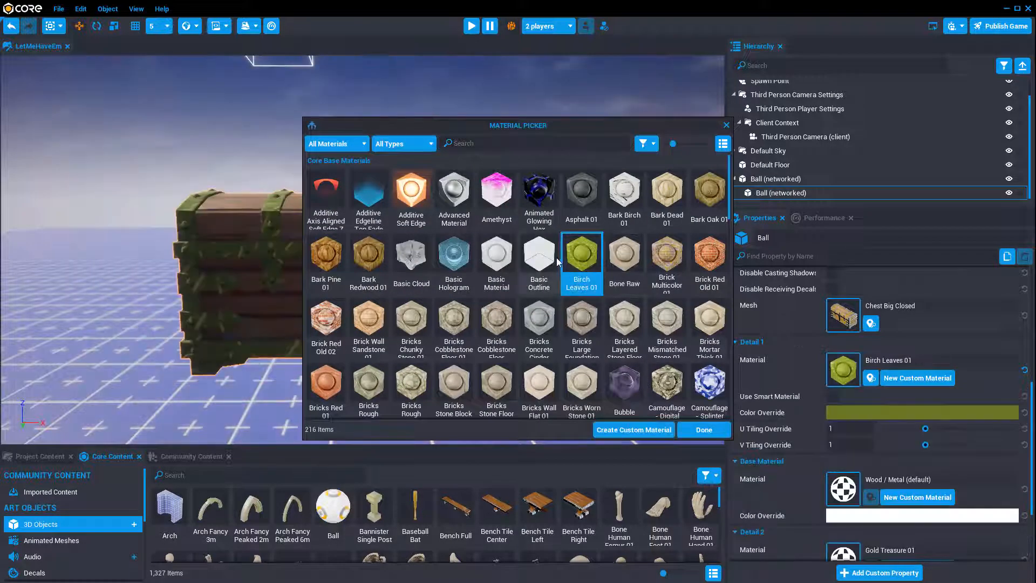
{"action": "left_click", "coordinate": [538, 258]}
{"action": "left_click", "coordinate": [582, 199]}
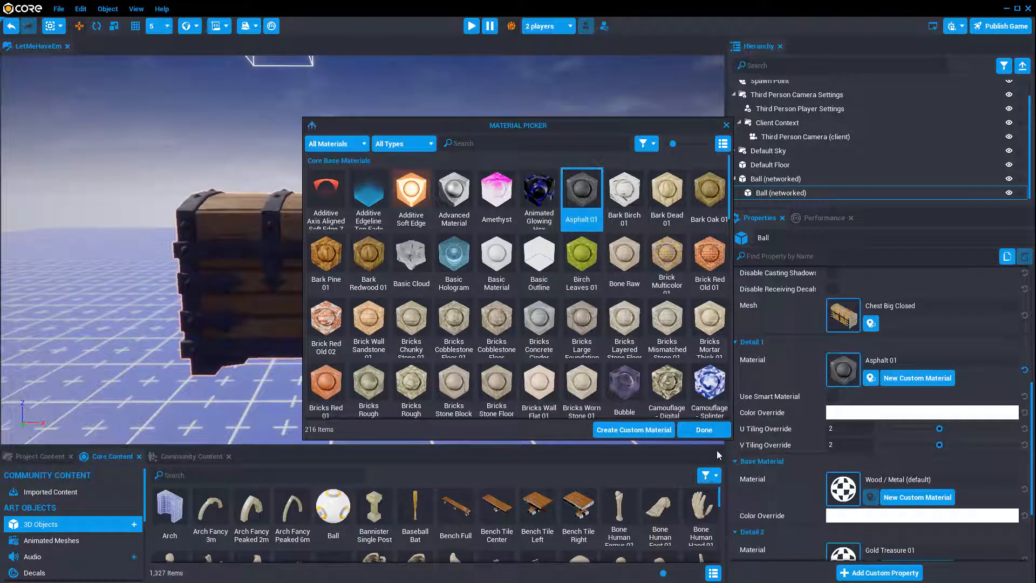
{"action": "left_click", "coordinate": [704, 429]}
Try Birch Leaves 01, Basic Material and Basic Outline on the chest's Base Material slot
{"action": "scroll", "coordinate": [805, 394], "scroll_direction": "down", "scroll_amount": 2}
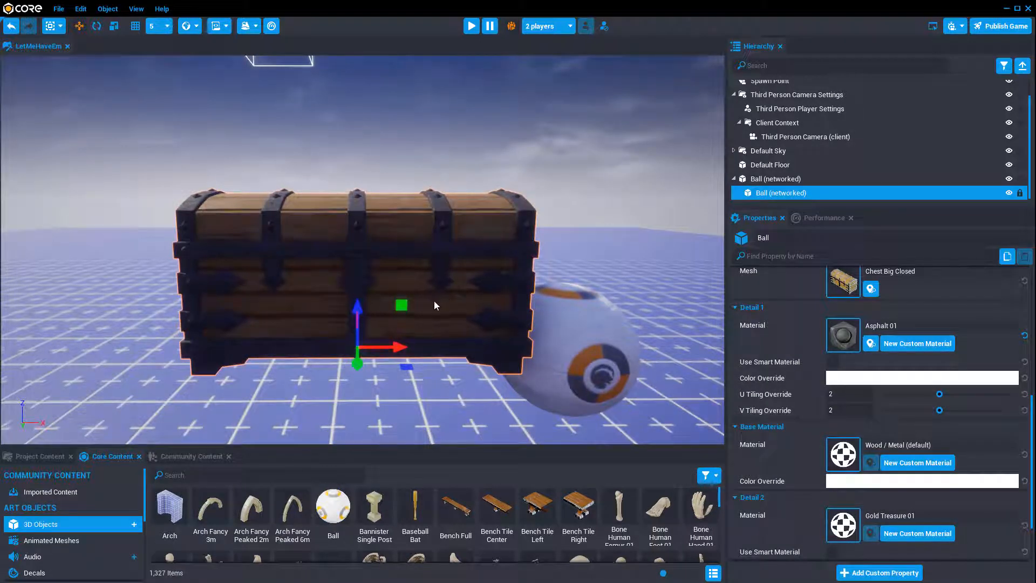
{"action": "left_click", "coordinate": [870, 463]}
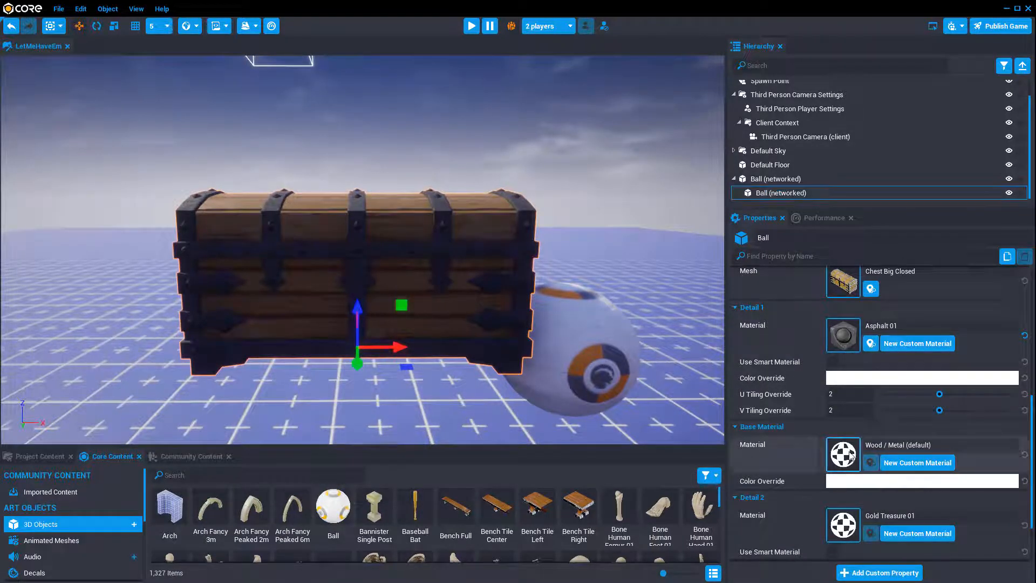
{"action": "left_click", "coordinate": [623, 258]}
{"action": "left_click", "coordinate": [573, 265]}
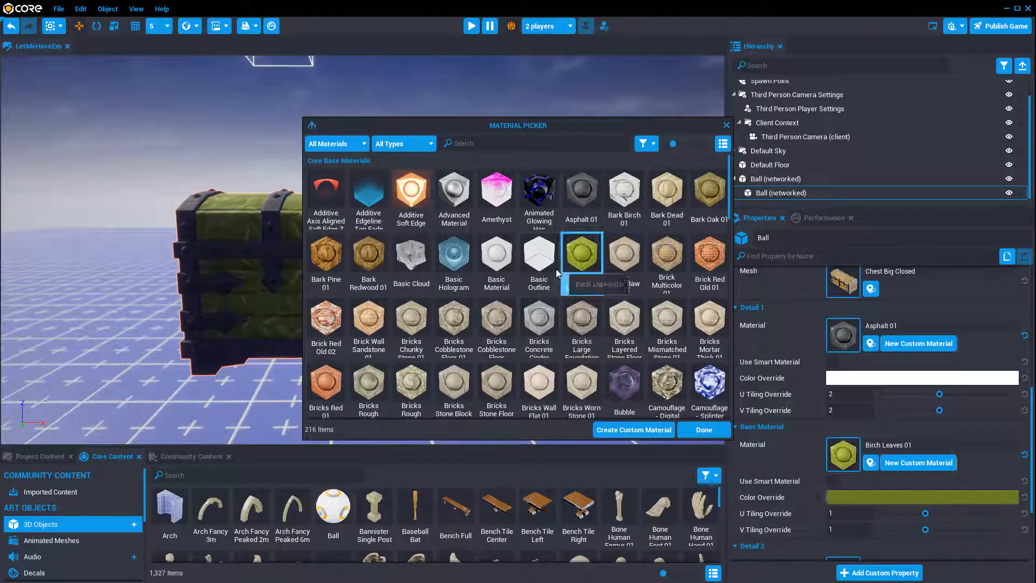
{"action": "left_click", "coordinate": [538, 260]}
{"action": "left_click", "coordinate": [496, 258]}
{"action": "left_click", "coordinate": [538, 259]}
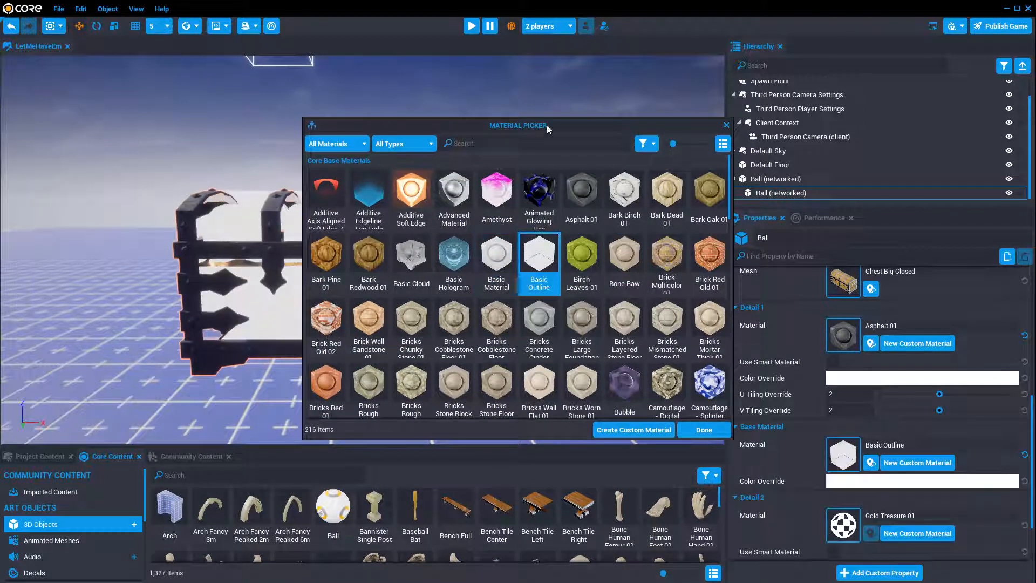
{"action": "left_click_drag", "start_coordinate": [546, 124], "coordinate": [678, 114]}
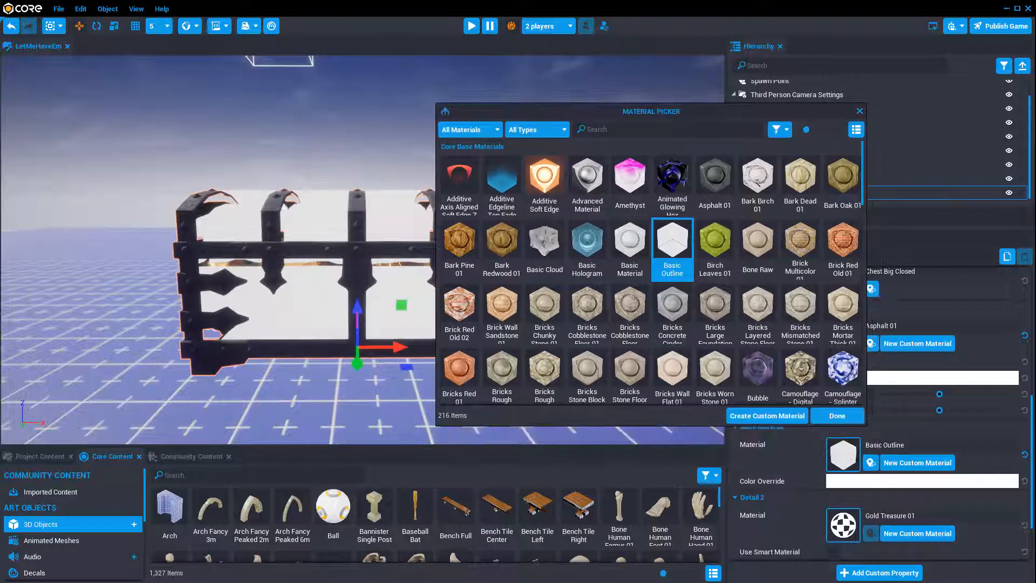
Apply the Amethyst material from the Core Content materials to the chest's Base Material slot and close the material picker
{"action": "scroll", "coordinate": [604, 332], "scroll_direction": "down", "scroll_amount": 3}
{"action": "scroll", "coordinate": [38, 487], "scroll_direction": "down", "scroll_amount": 3}
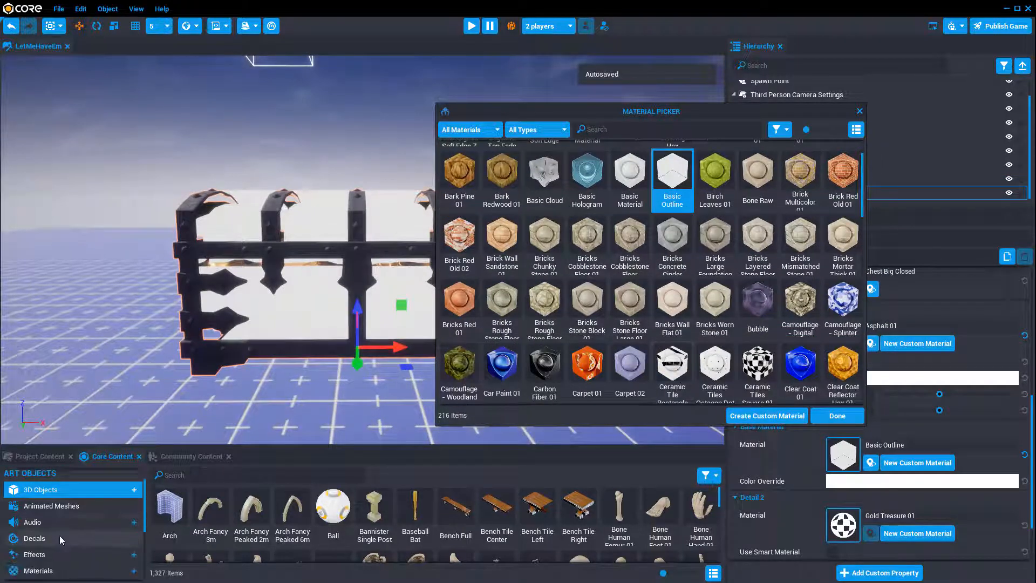
{"action": "left_click", "coordinate": [55, 546]}
{"action": "left_click_drag", "start_coordinate": [333, 510], "coordinate": [308, 416]}
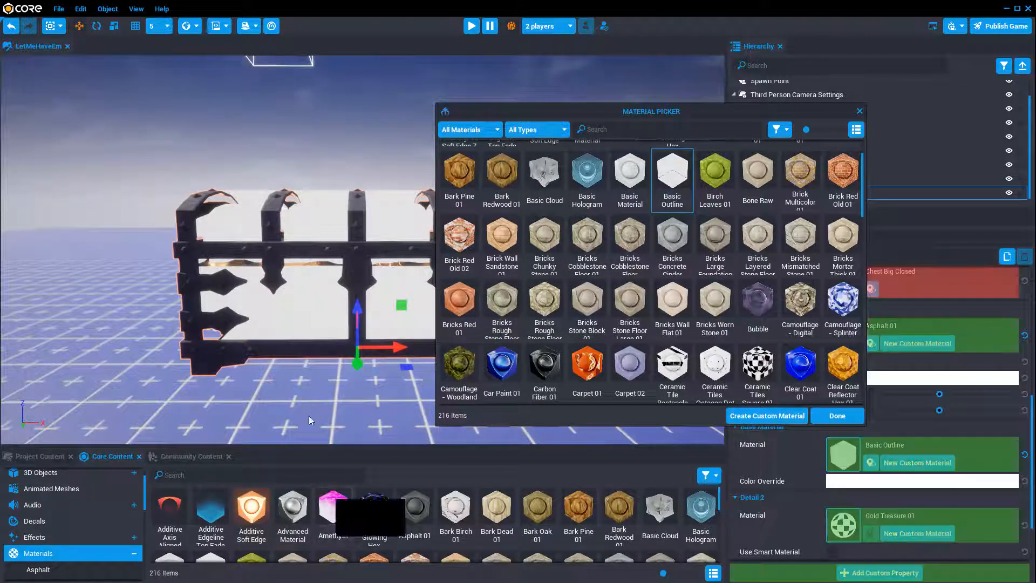
{"action": "left_click", "coordinate": [859, 111]}
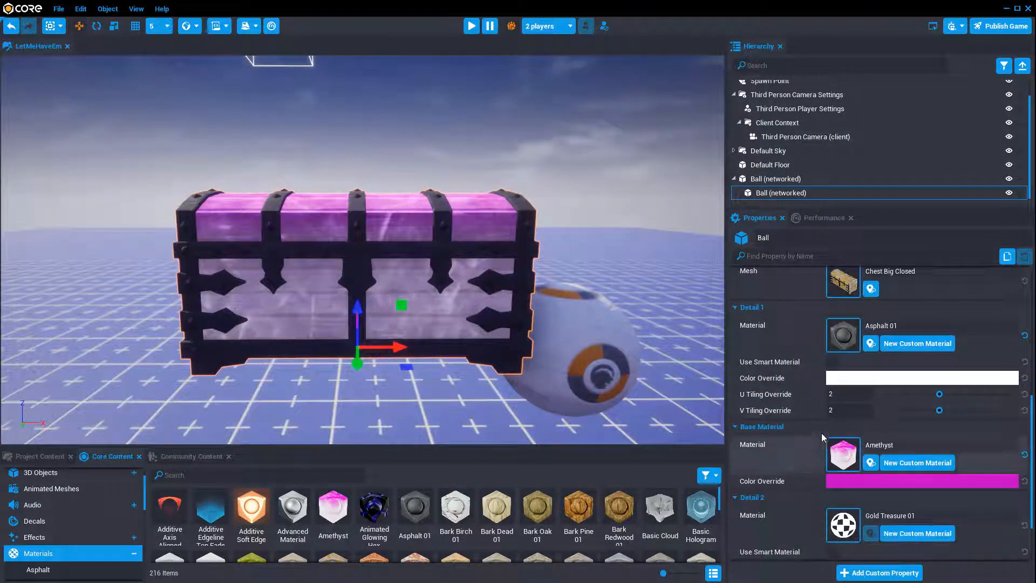
Change the Color Override of the chest's Amethyst base material to dark green
{"action": "scroll", "coordinate": [821, 433], "scroll_direction": "down", "scroll_amount": 2}
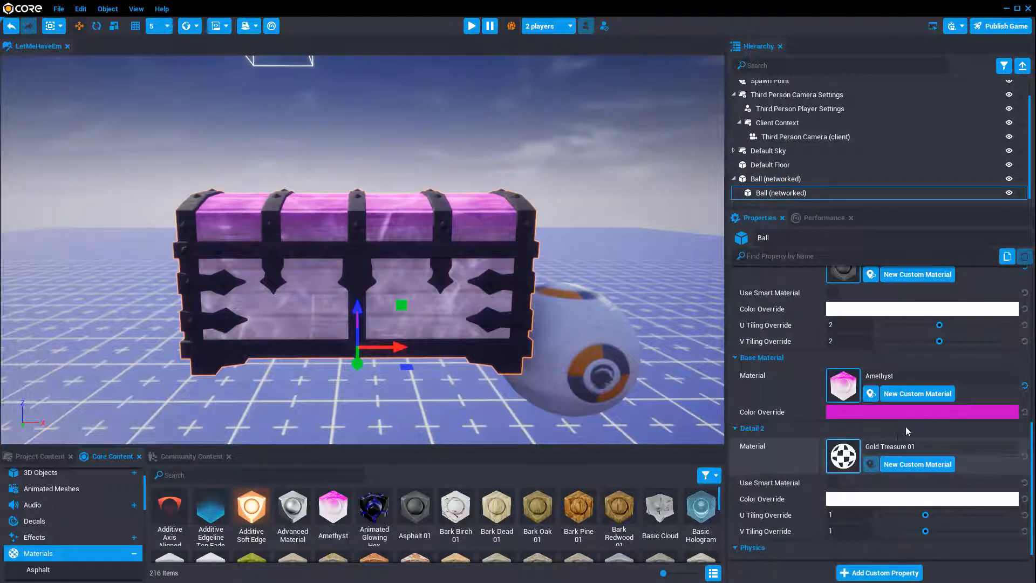
{"action": "scroll", "coordinate": [831, 405], "scroll_direction": "up", "scroll_amount": 4}
{"action": "scroll", "coordinate": [831, 404], "scroll_direction": "down", "scroll_amount": 3}
{"action": "scroll", "coordinate": [890, 399], "scroll_direction": "down", "scroll_amount": 2}
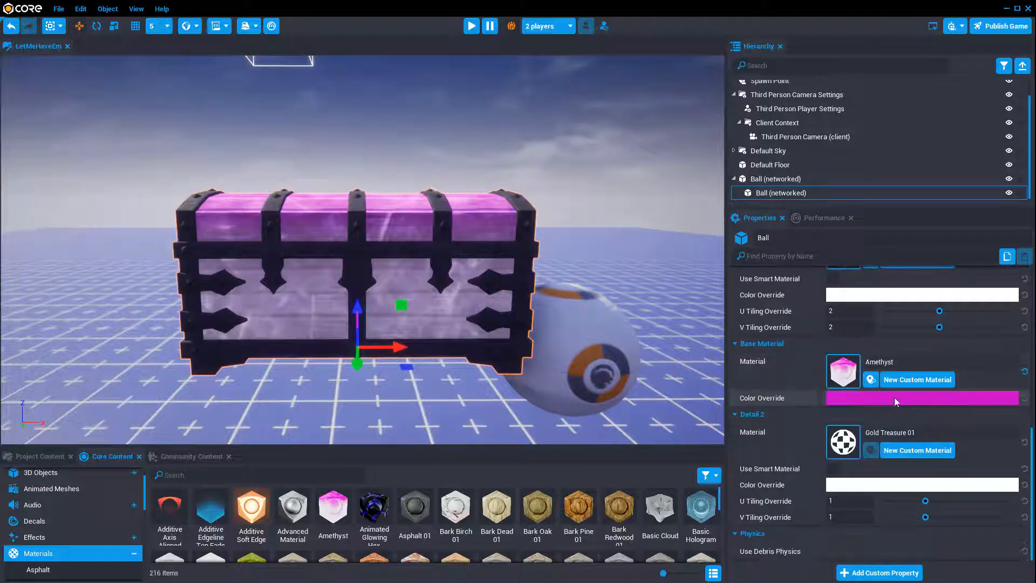
{"action": "scroll", "coordinate": [869, 372], "scroll_direction": "up", "scroll_amount": 3}
{"action": "scroll", "coordinate": [867, 367], "scroll_direction": "up", "scroll_amount": 1}
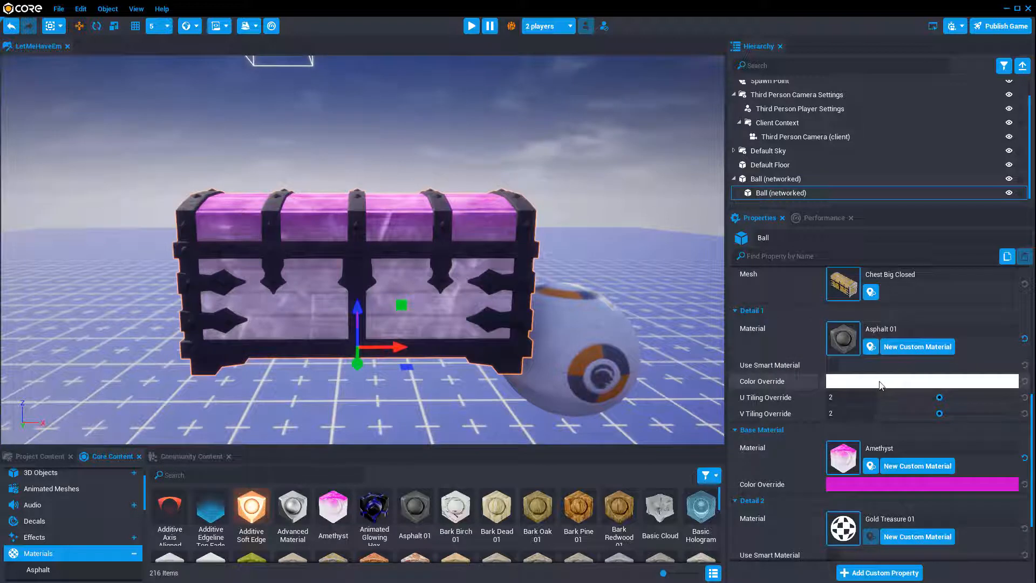
{"action": "left_click", "coordinate": [865, 485]}
{"action": "left_click", "coordinate": [899, 471]}
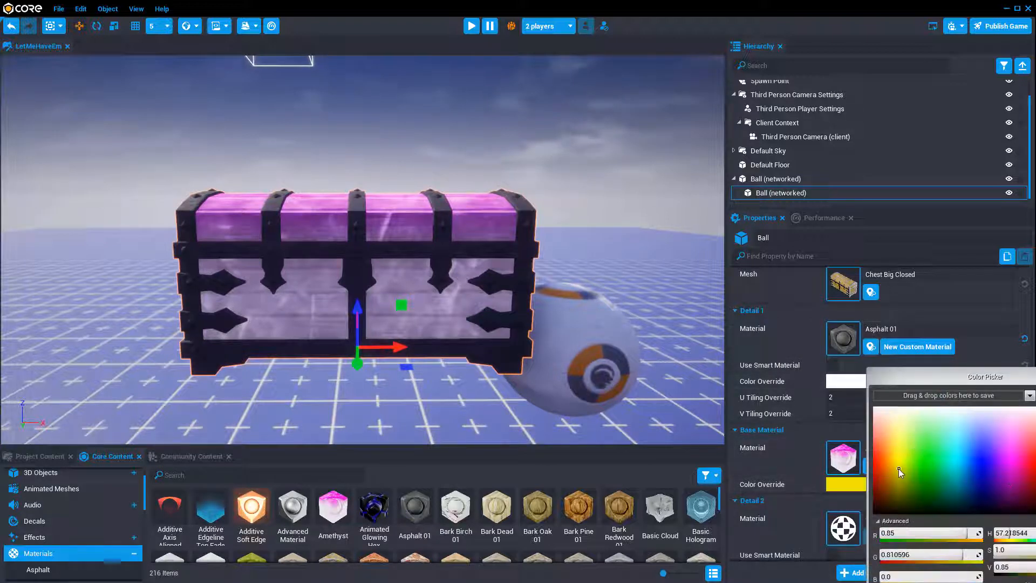
{"action": "left_click_drag", "start_coordinate": [898, 471], "coordinate": [923, 442]}
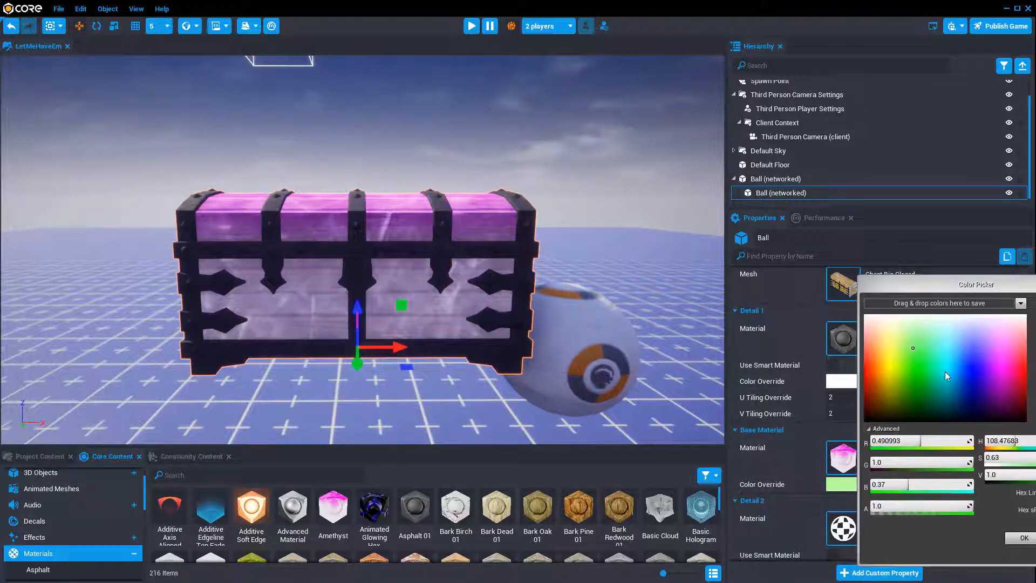
{"action": "left_click_drag", "start_coordinate": [945, 374], "coordinate": [902, 392]}
{"action": "left_click", "coordinate": [1023, 537]}
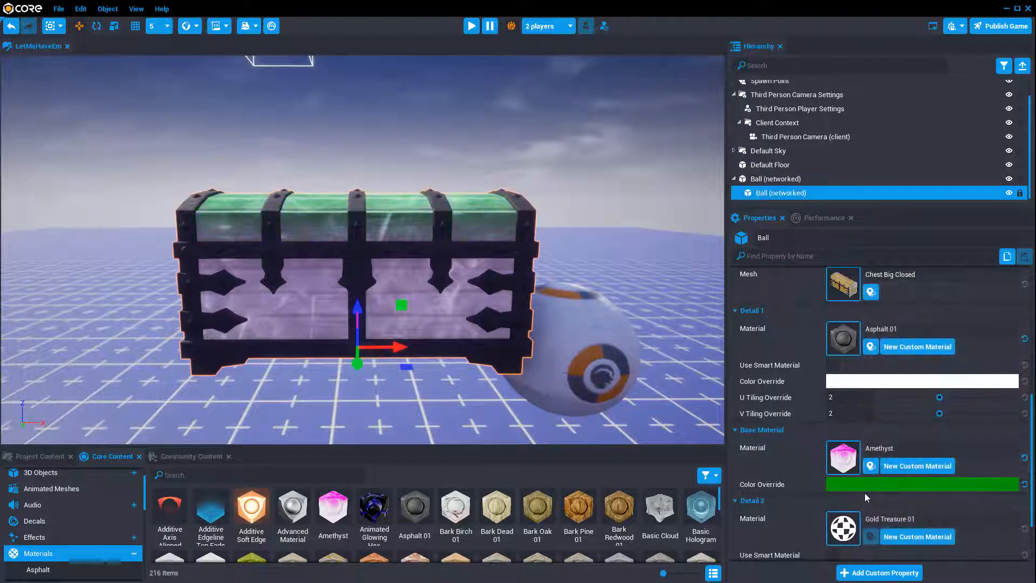
{"action": "mouse_move", "coordinate": [548, 320]}
{"action": "right_mouse_down"}
{"action": "mouse_move", "coordinate": [548, 345]}
{"action": "mouse_move", "coordinate": [549, 314]}
{"action": "right_mouse_up"}
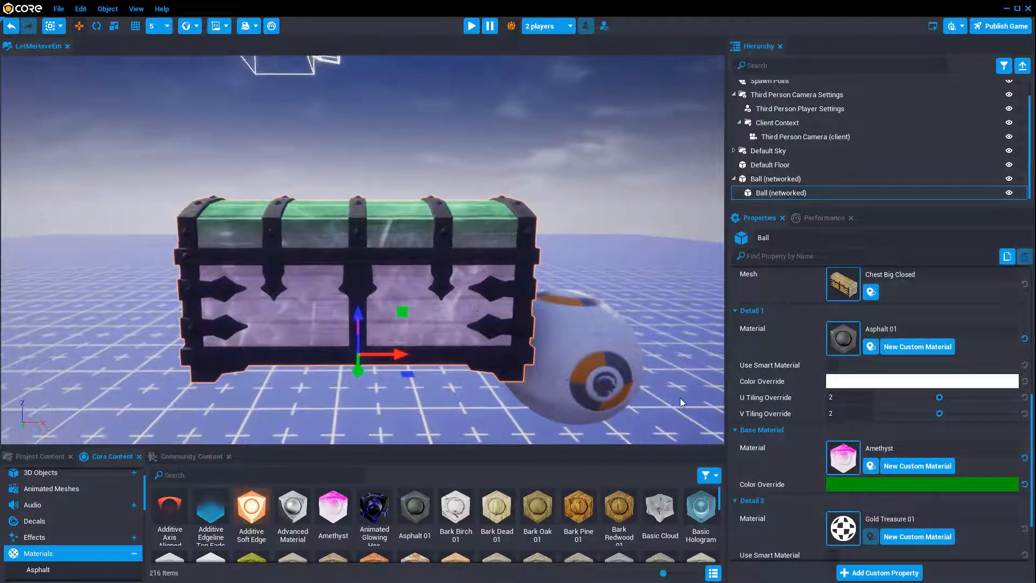
Create a custom material from the chest's Amethyst base material and set its main Color to green
{"action": "left_click", "coordinate": [913, 478]}
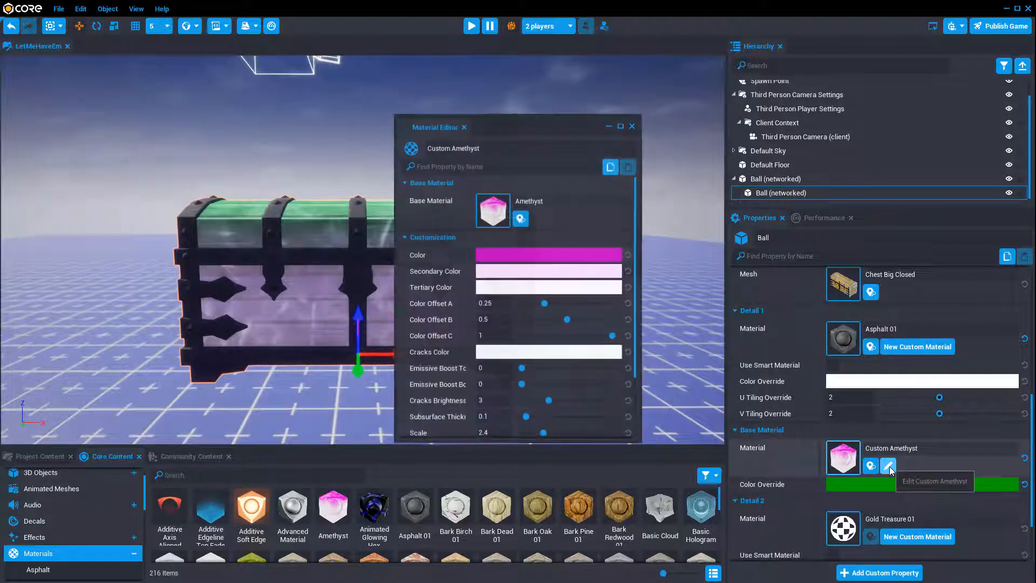
{"action": "left_click", "coordinate": [507, 256]}
{"action": "left_click_drag", "start_coordinate": [612, 357], "coordinate": [582, 359]}
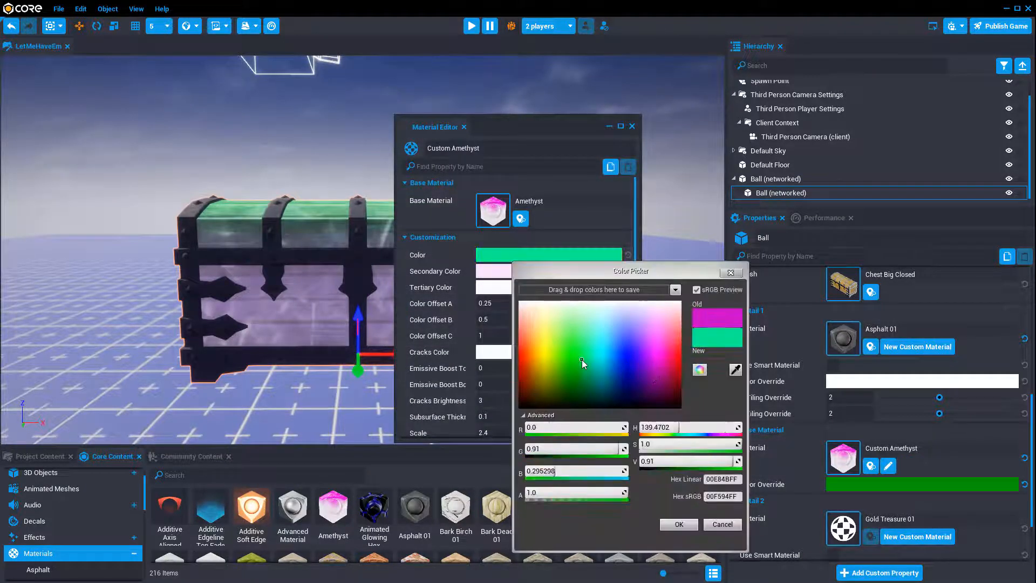
{"action": "left_click", "coordinate": [678, 524]}
{"action": "scroll", "coordinate": [584, 311], "scroll_direction": "down", "scroll_amount": 3}
{"action": "scroll", "coordinate": [539, 297], "scroll_direction": "up", "scroll_amount": 3}
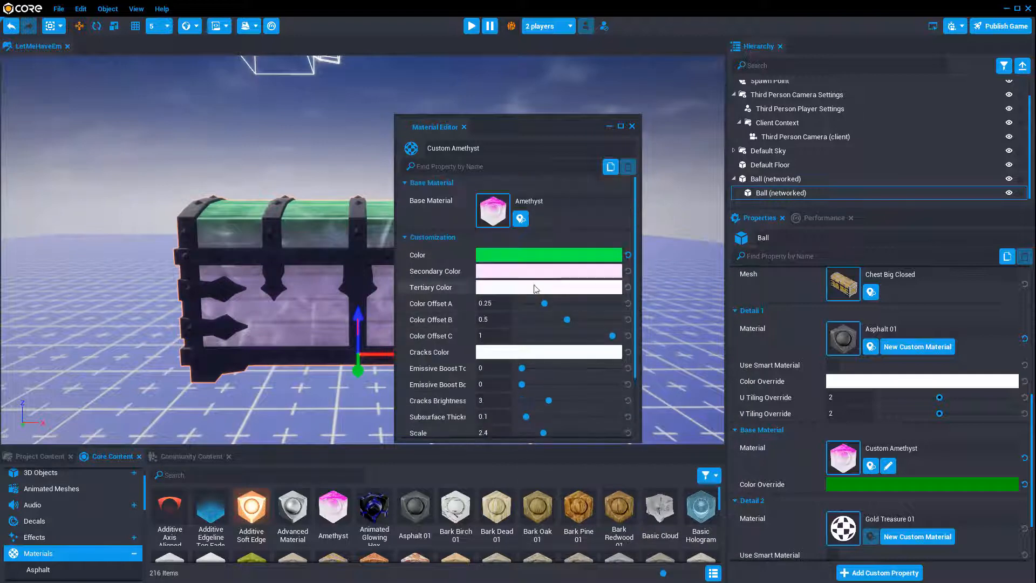
Set the custom Amethyst's Secondary Color to bright green, hex sRGB 54E800FF, and move the material editor clear of the chest
{"action": "left_click", "coordinate": [526, 272]}
{"action": "left_click_drag", "start_coordinate": [609, 377], "coordinate": [582, 371]}
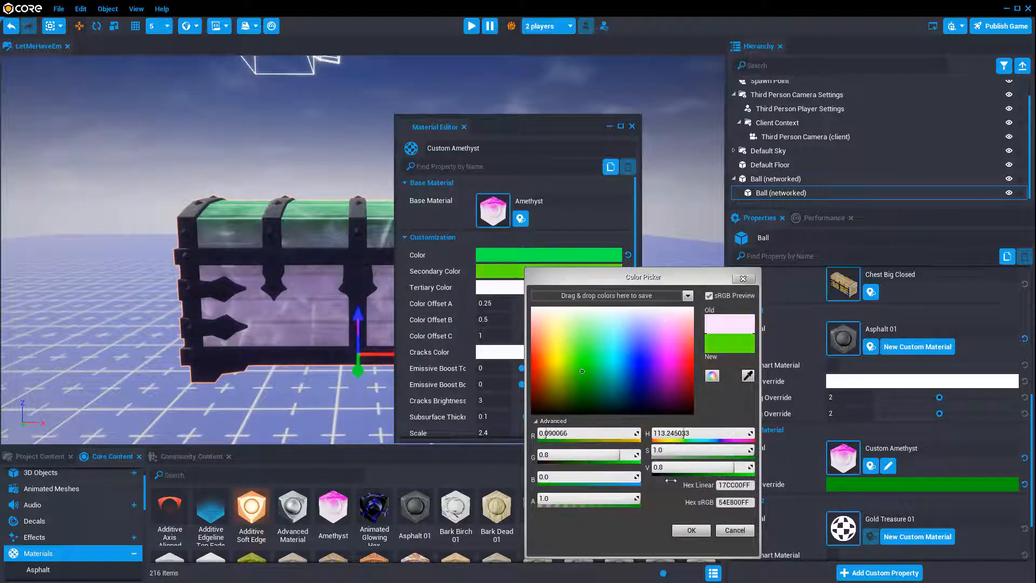
{"action": "left_click", "coordinate": [696, 529]}
{"action": "left_click", "coordinate": [541, 287]}
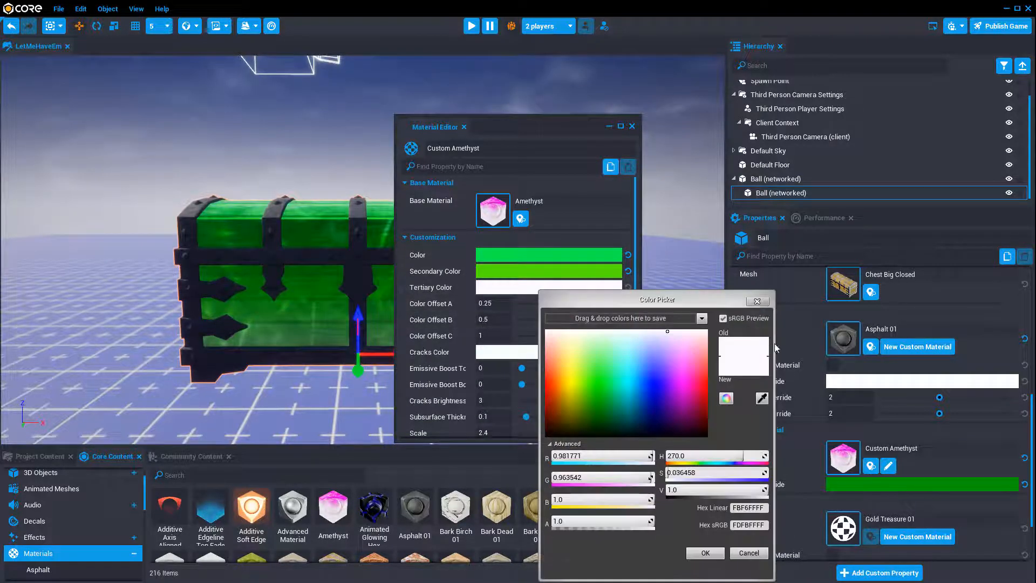
{"action": "left_click", "coordinate": [710, 554]}
{"action": "left_click_drag", "start_coordinate": [501, 117], "coordinate": [659, 112]}
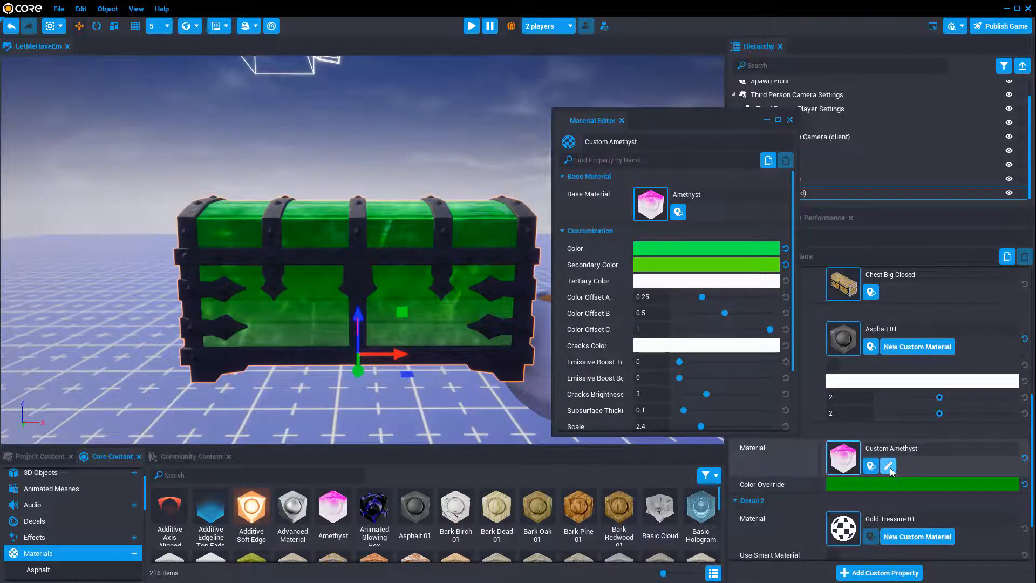
Set the custom Amethyst's two Emissive Boost values to 5, Subsurface Thickness to 1.937, Scale to 4.581, Bubble Brightness to 0.547 and Metallic to 0.707
{"action": "scroll", "coordinate": [700, 261], "scroll_direction": "down", "scroll_amount": 5}
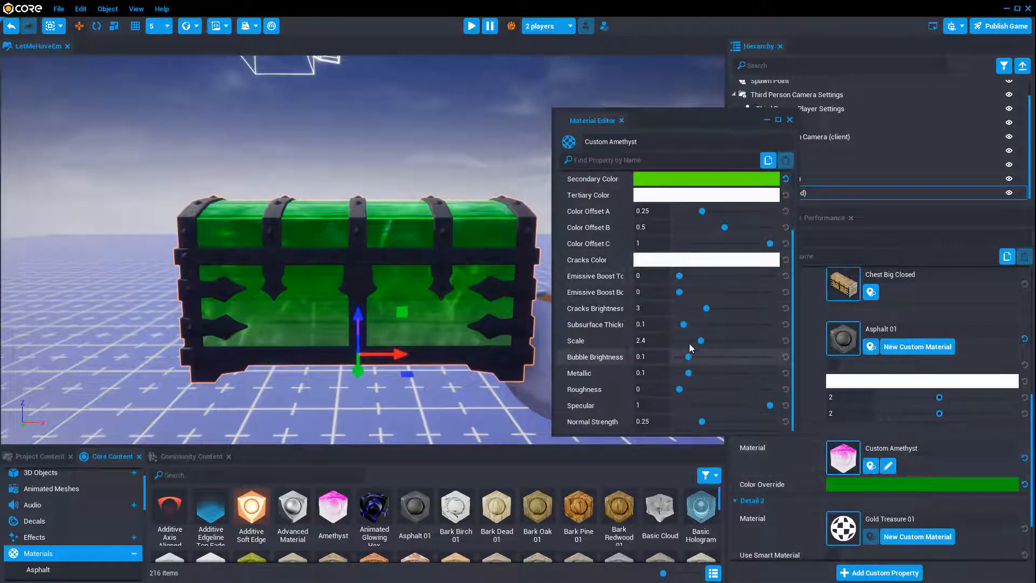
{"action": "scroll", "coordinate": [689, 345], "scroll_direction": "up", "scroll_amount": 3}
{"action": "left_click_drag", "start_coordinate": [679, 344], "coordinate": [771, 328]}
{"action": "left_click_drag", "start_coordinate": [687, 381], "coordinate": [721, 392]}
{"action": "left_click_drag", "start_coordinate": [688, 408], "coordinate": [685, 409]}
{"action": "scroll", "coordinate": [722, 355], "scroll_direction": "up", "scroll_amount": 2}
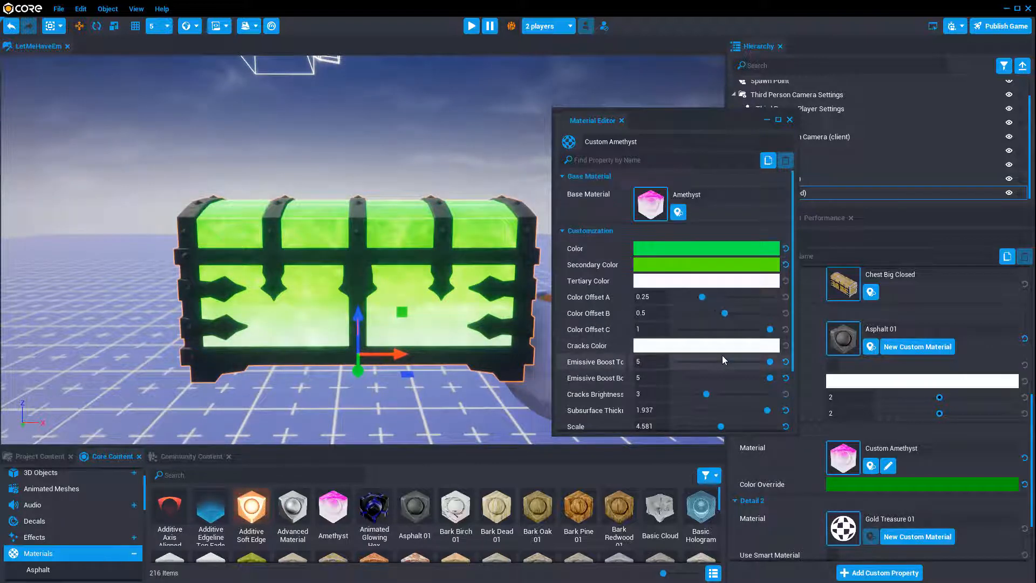
{"action": "scroll", "coordinate": [697, 332], "scroll_direction": "down", "scroll_amount": 5}
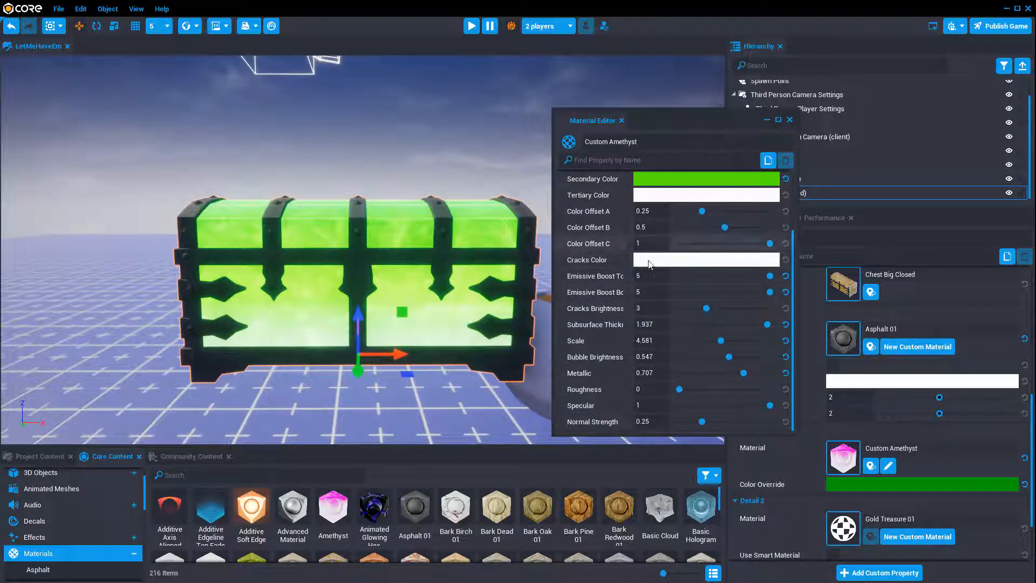
{"action": "scroll", "coordinate": [615, 227], "scroll_direction": "up", "scroll_amount": 5}
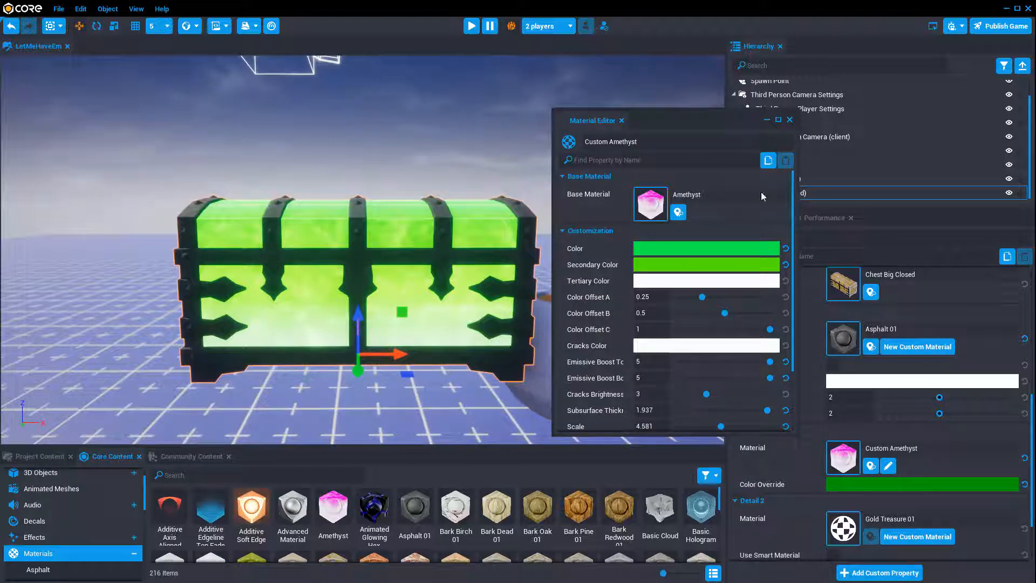
Close the material editor and apply Custom Amethyst from the project's own materials to the ball beside the chest
{"action": "left_click", "coordinate": [789, 121]}
{"action": "left_click", "coordinate": [48, 456]}
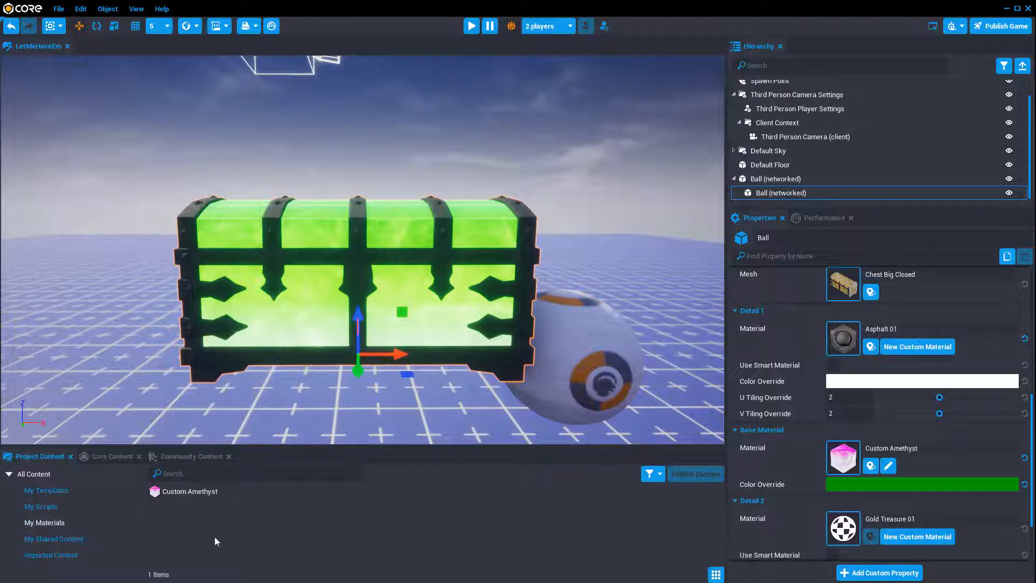
{"action": "left_click_drag", "start_coordinate": [182, 491], "coordinate": [621, 378]}
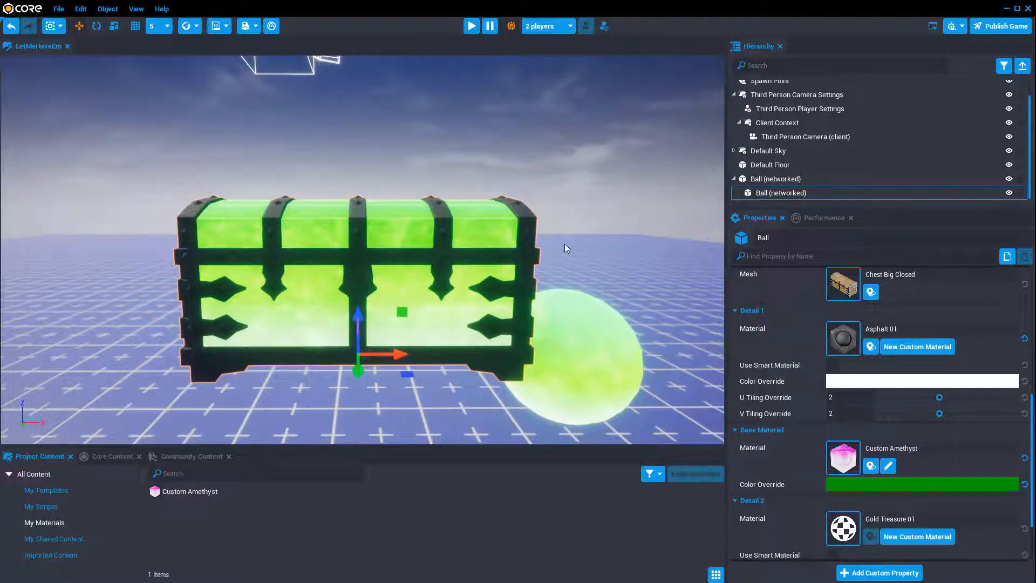
{"action": "right_click_drag", "start_coordinate": [637, 373], "coordinate": [584, 379]}
{"action": "scroll", "coordinate": [877, 394], "scroll_direction": "down", "scroll_amount": 5}
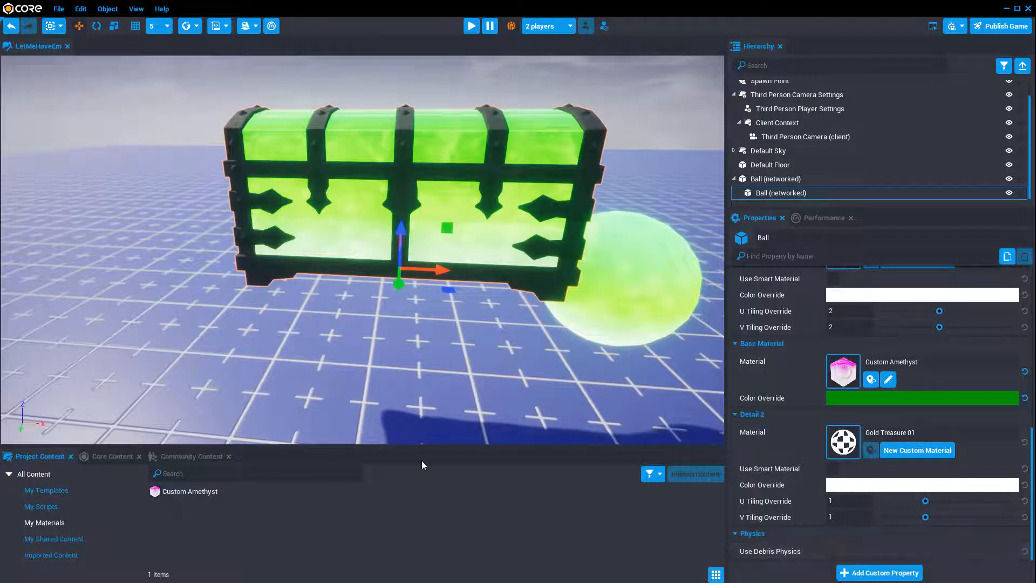
Search Core Content for "physi" and place a Physics Sphere in the air near the chest, at about X -271, Y 286, Z 352
{"action": "left_click", "coordinate": [102, 456]}
{"action": "left_click", "coordinate": [227, 473]}
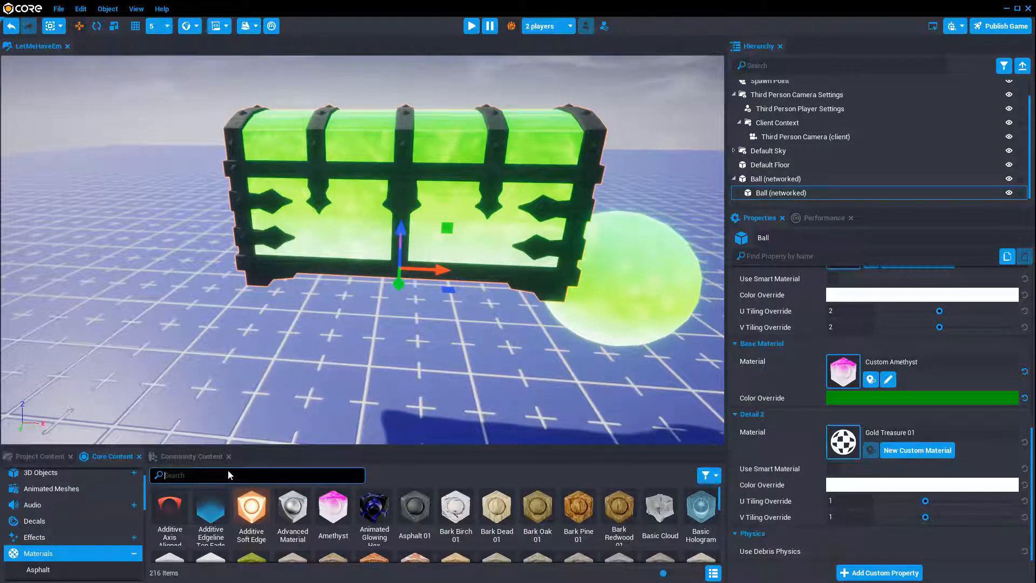
{"action": "type", "text": "physi"}
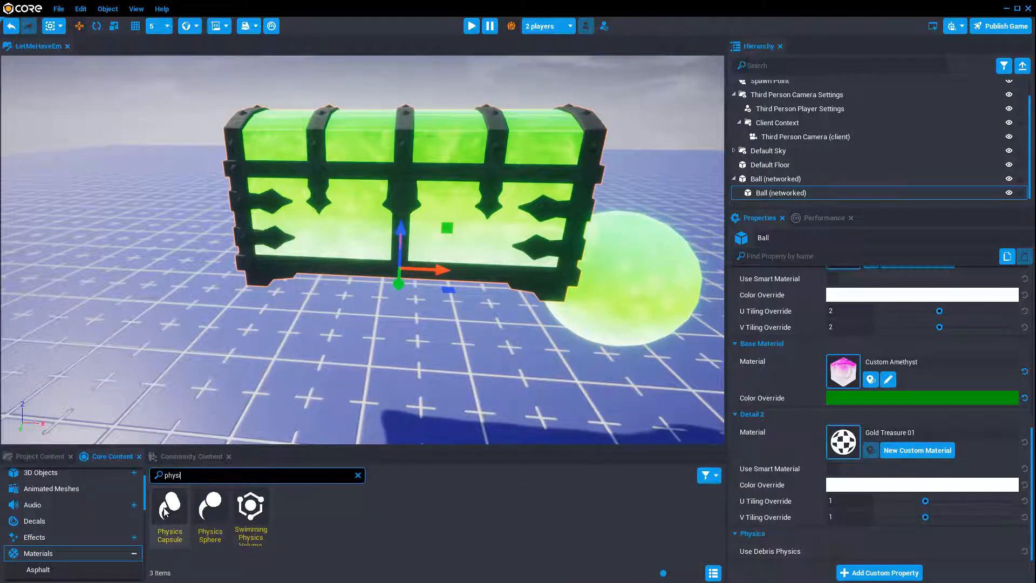
{"action": "left_click_drag", "start_coordinate": [169, 507], "coordinate": [54, 302]}
{"action": "key", "text": "Delete"}
{"action": "right_click_drag", "start_coordinate": [317, 349], "coordinate": [452, 324]}
{"action": "left_click_drag", "start_coordinate": [465, 332], "coordinate": [472, 208]}
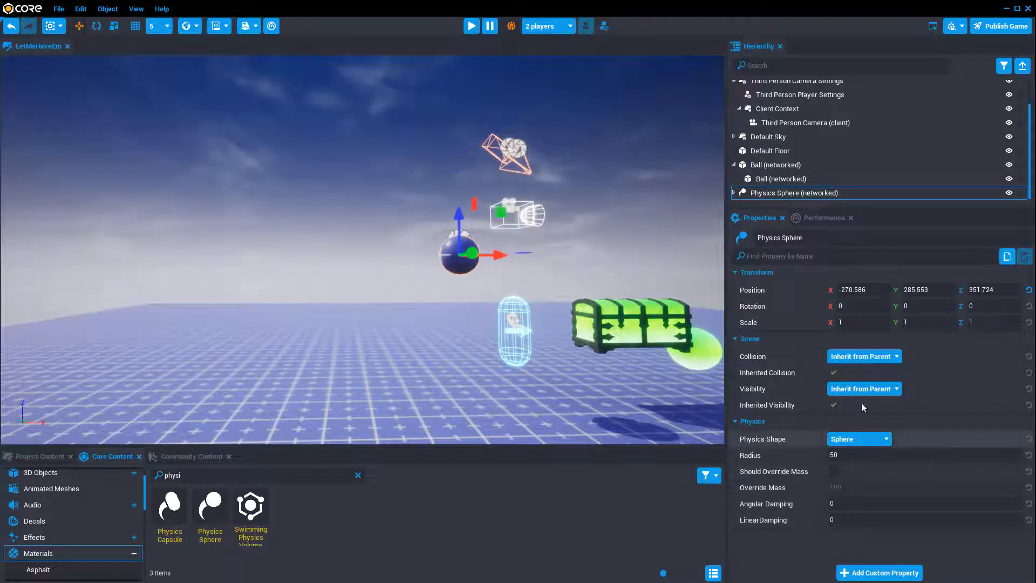
Preview the game to push the Physics Sphere around with the character and compare it with the chest and ball, then stop the preview
{"action": "key", "text": "d"}
{"action": "right_click_drag", "start_coordinate": [542, 296], "coordinate": [461, 322]}
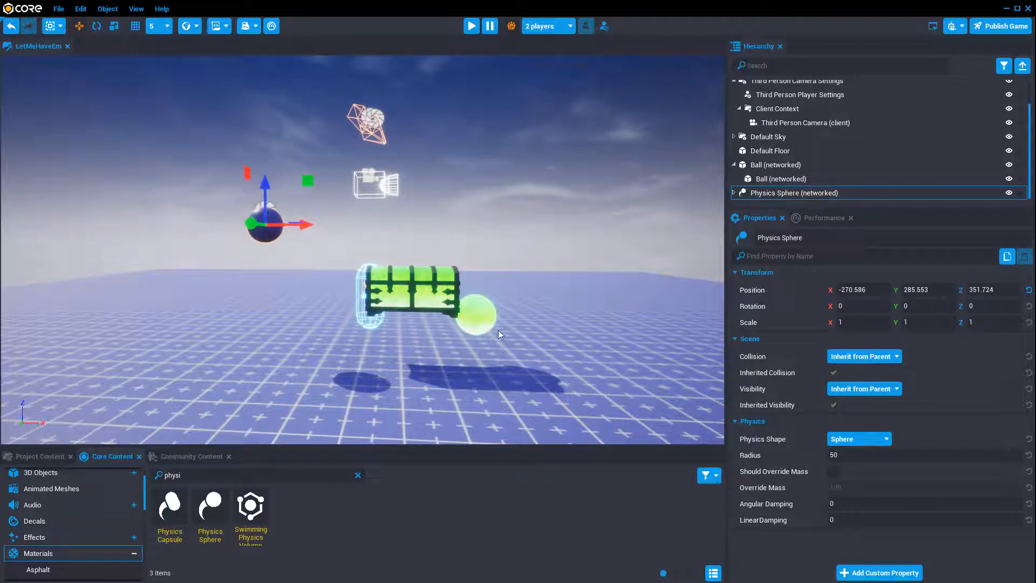
{"action": "key", "text": "equal"}
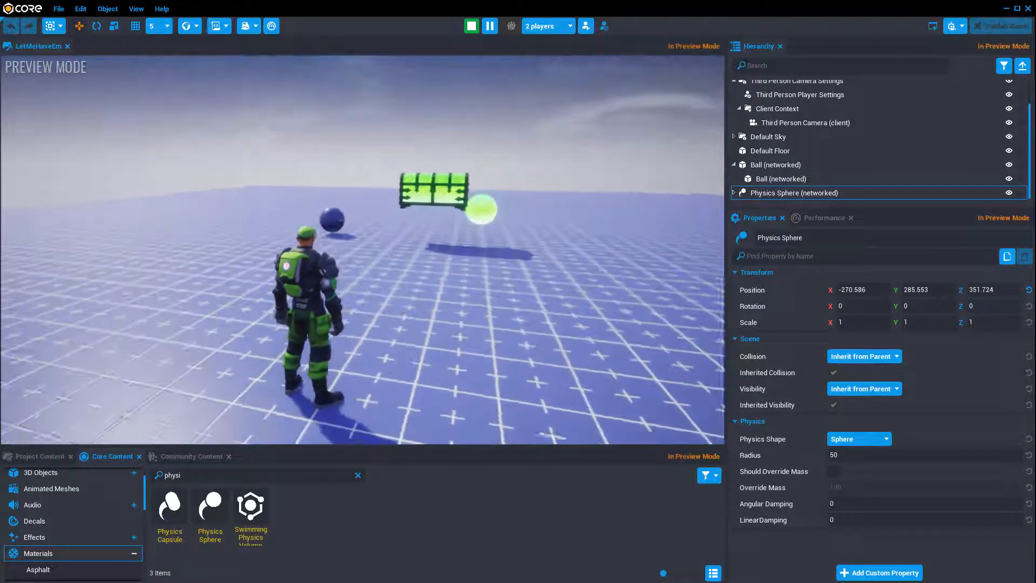
{"action": "key", "text": "w"}
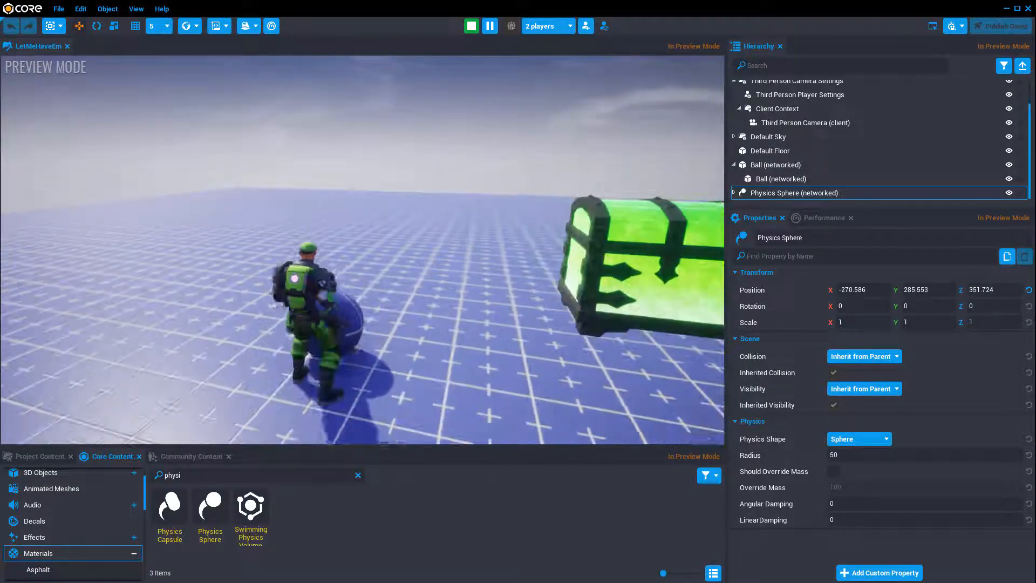
{"action": "key", "text": "w"}
{"action": "key", "text": "w"}
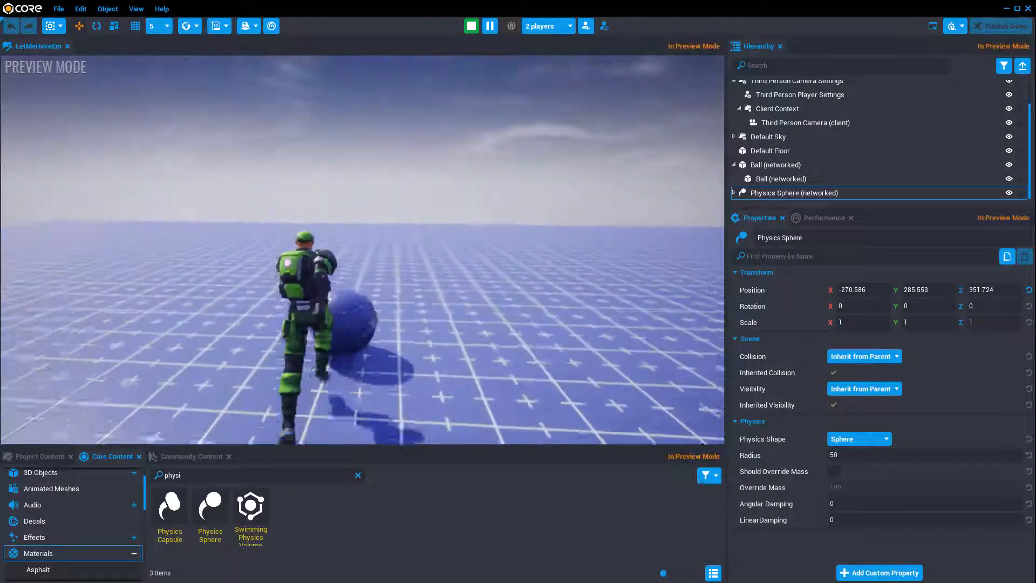
{"action": "key", "text": "w"}
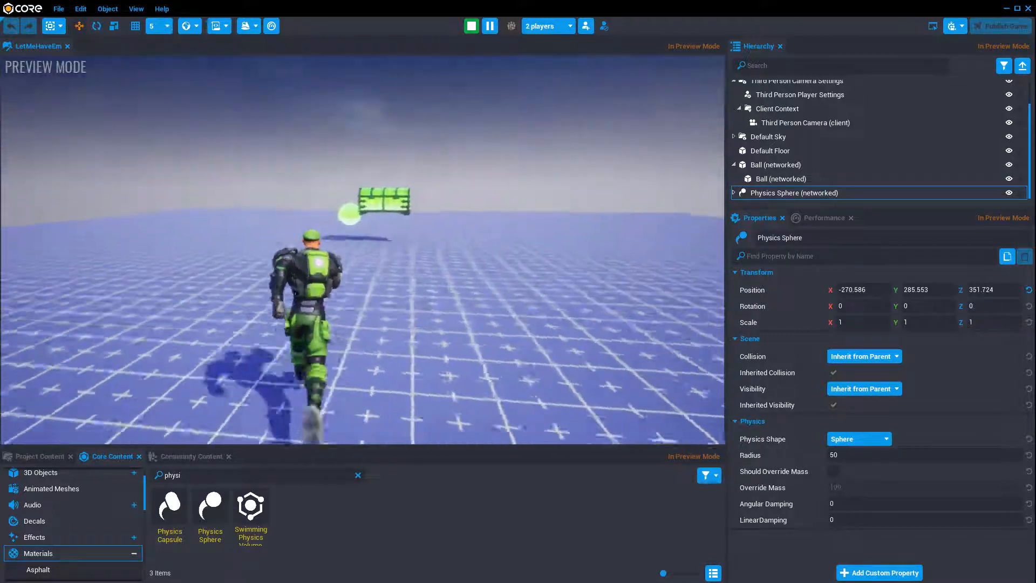
{"action": "key", "text": "w"}
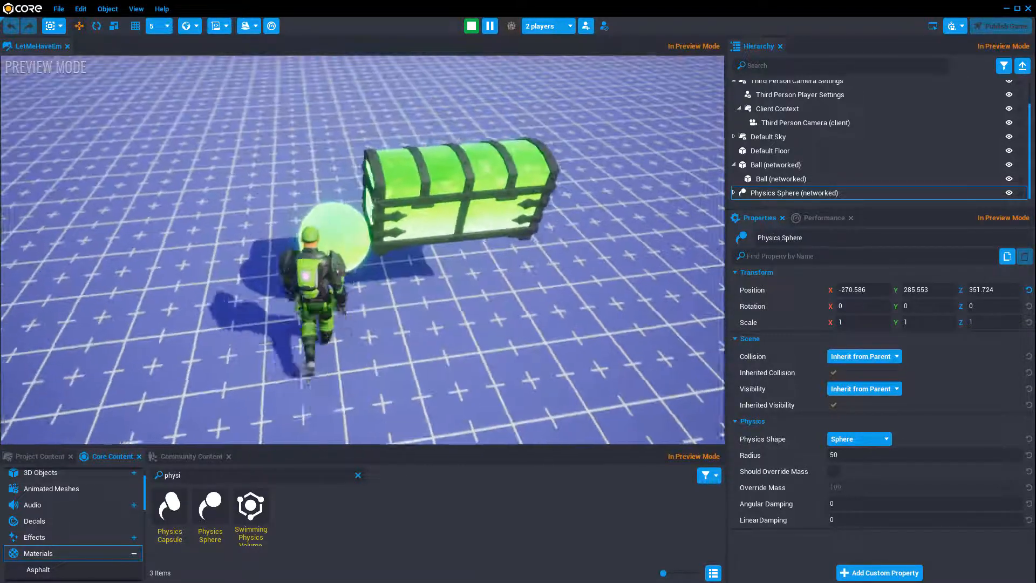
{"action": "key", "text": "="}
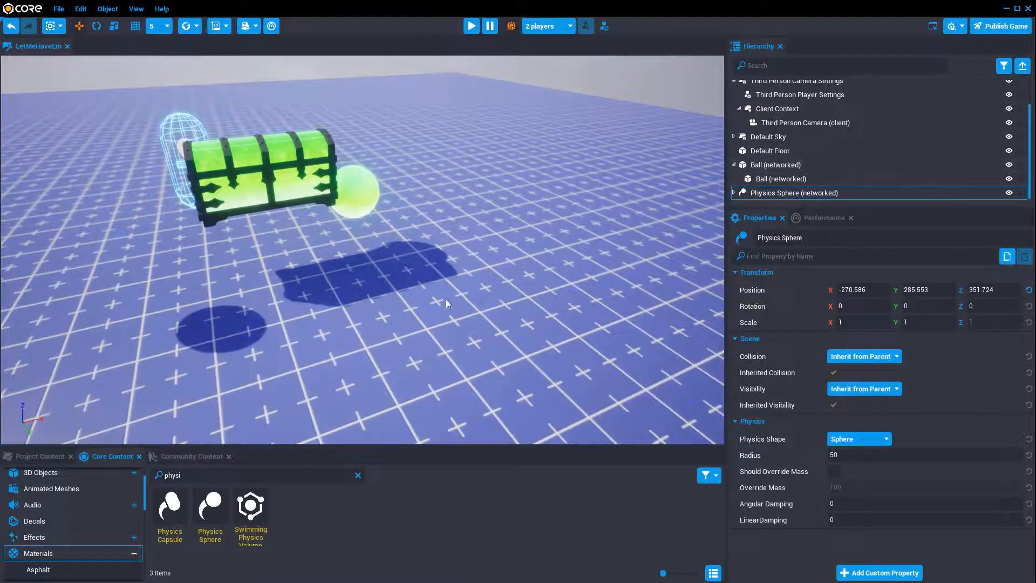
Expand the Physics Sphere in the hierarchy to examine its structure, and create a client context network context for the chest's Ball object
{"action": "right_click_drag", "start_coordinate": [445, 299], "coordinate": [325, 245]}
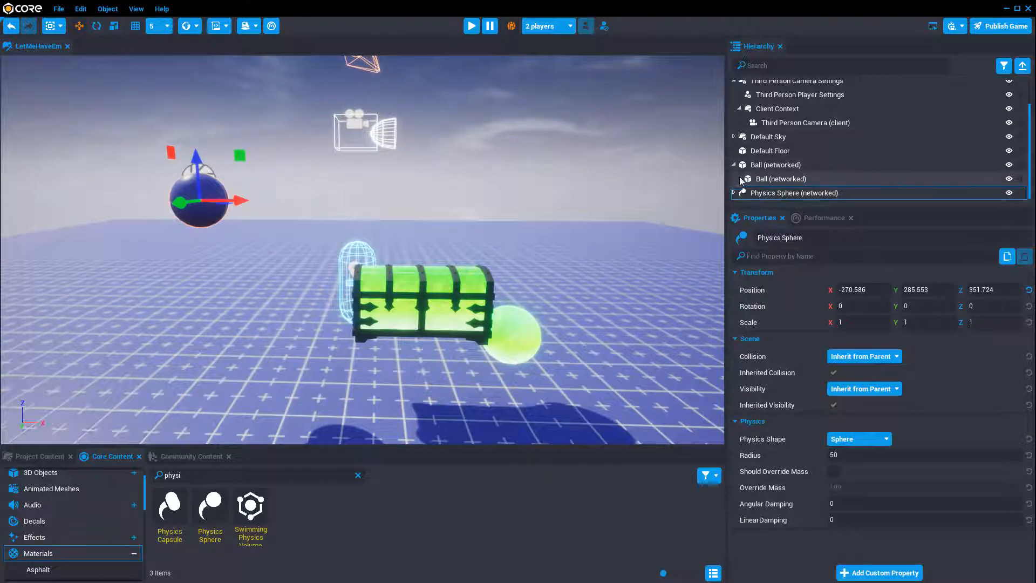
{"action": "left_click", "coordinate": [755, 192]}
{"action": "left_click", "coordinate": [734, 193]}
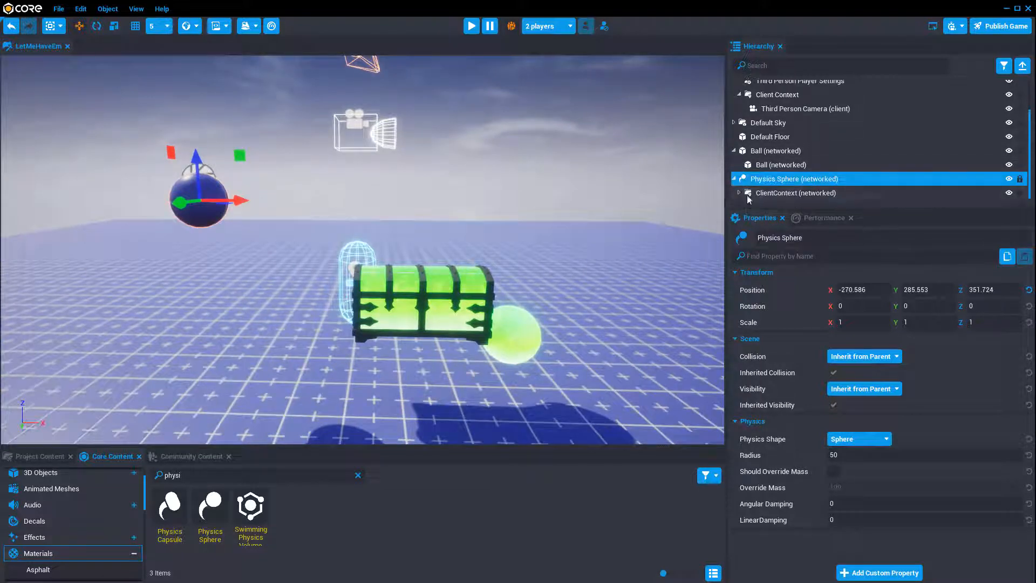
{"action": "left_click", "coordinate": [756, 166]}
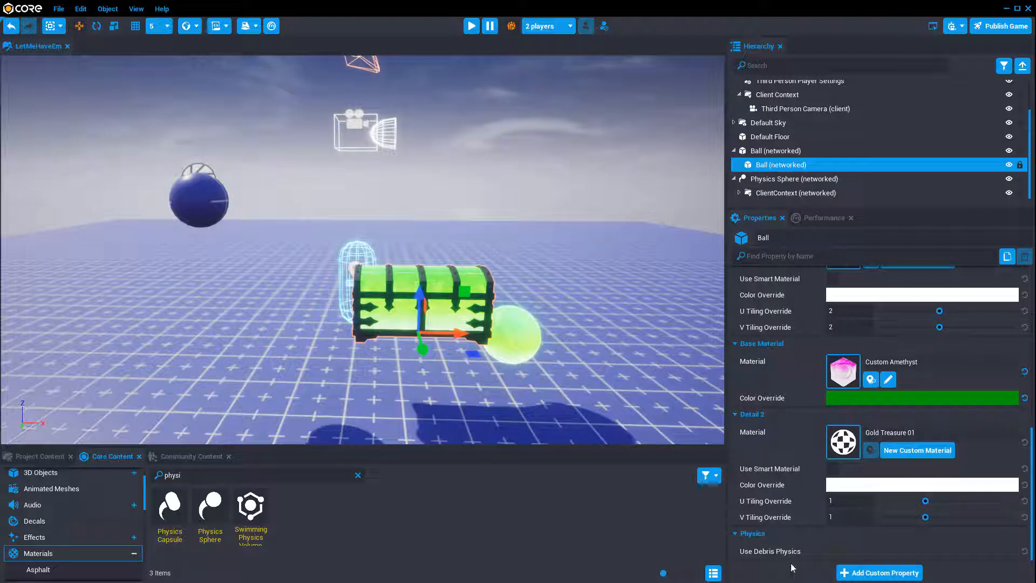
{"action": "right_click", "coordinate": [766, 165]}
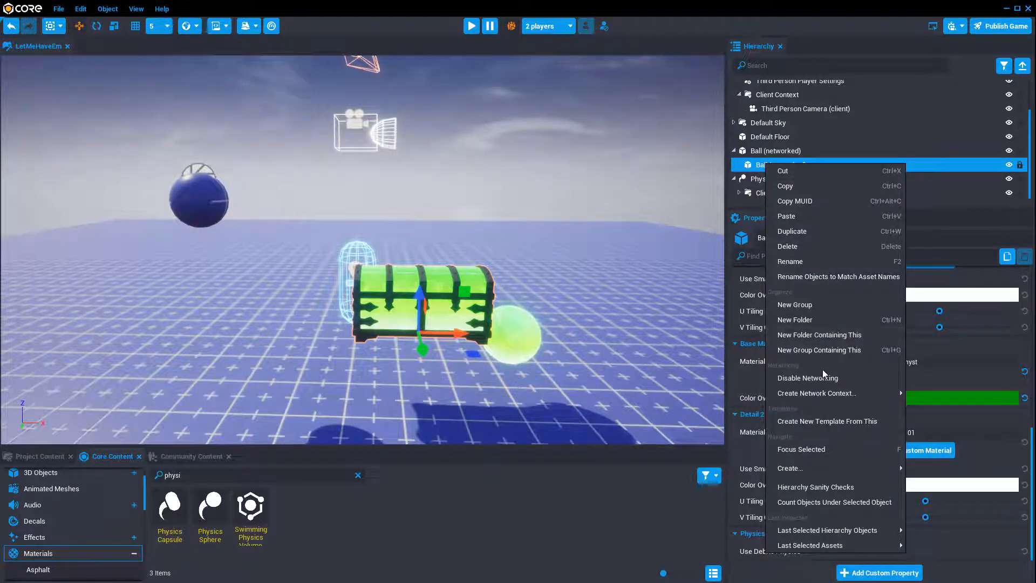
{"action": "mouse_move", "coordinate": [817, 397]}
{"action": "left_click", "coordinate": [959, 398]}
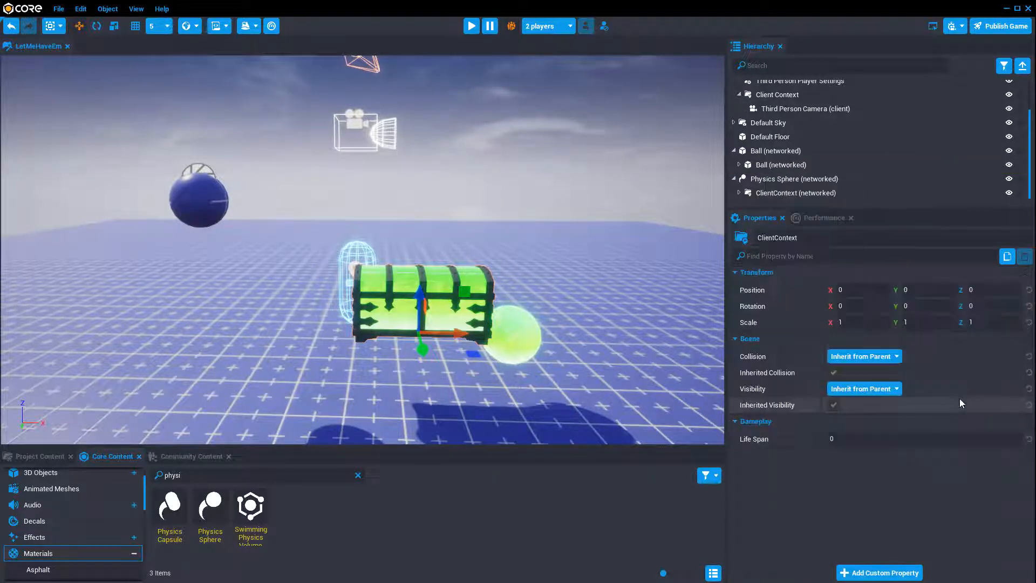
Nest the new ClientContext directly under the parent Ball and move the chest's Ball inside it
{"action": "left_click", "coordinate": [780, 165]}
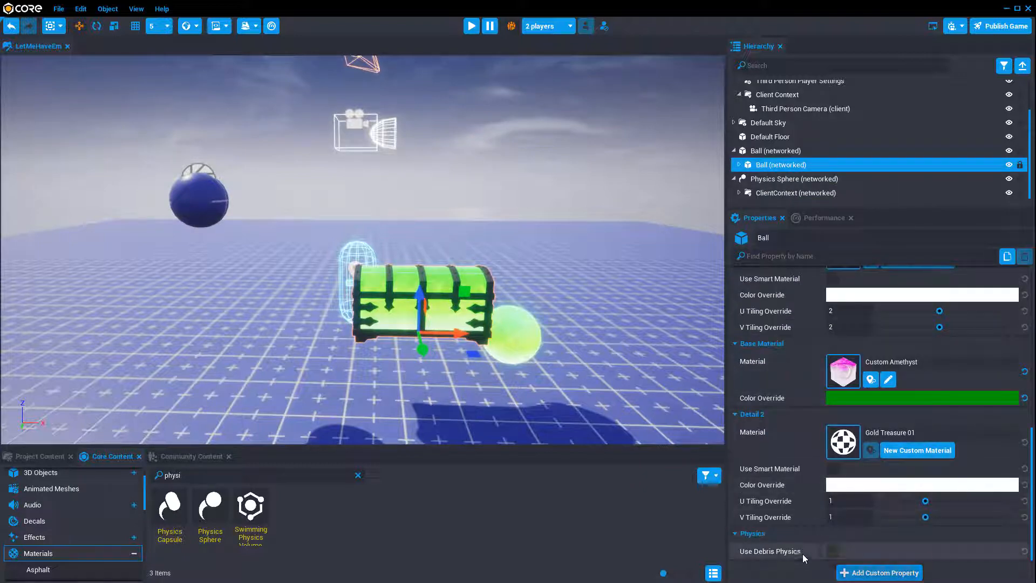
{"action": "left_click", "coordinate": [838, 549]}
{"action": "left_click", "coordinate": [739, 165]}
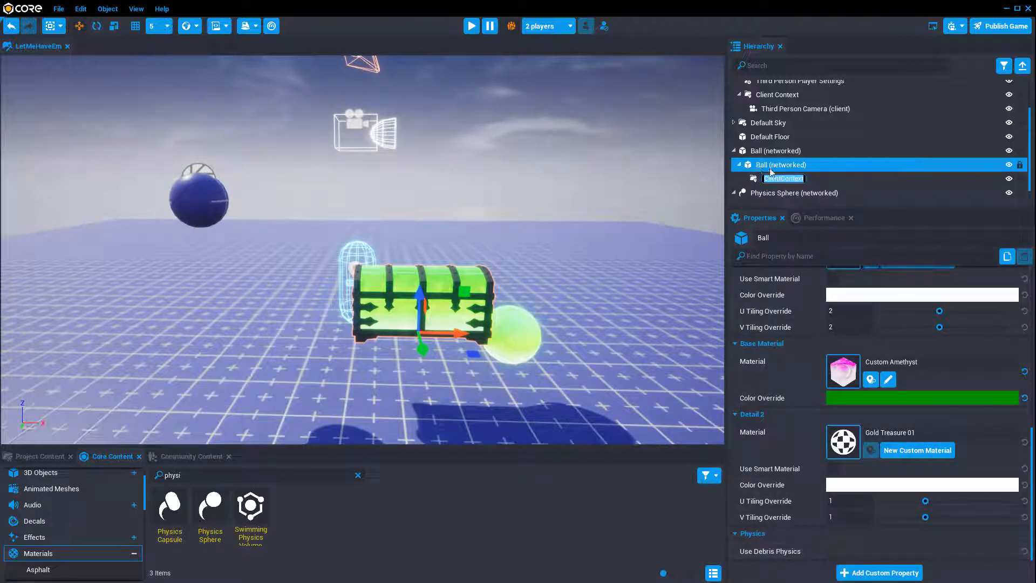
{"action": "left_click", "coordinate": [772, 178]}
{"action": "mouse_move", "coordinate": [756, 153]}
{"action": "left_mouse_down"}
{"action": "mouse_move", "coordinate": [762, 169]}
{"action": "mouse_move", "coordinate": [757, 150]}
{"action": "mouse_move", "coordinate": [764, 161]}
{"action": "mouse_move", "coordinate": [772, 151]}
{"action": "left_mouse_up"}
Examine the client-side chest's physics properties and briefly preview the game with the chest in its client context
{"action": "scroll", "coordinate": [821, 470], "scroll_direction": "down", "scroll_amount": 3}
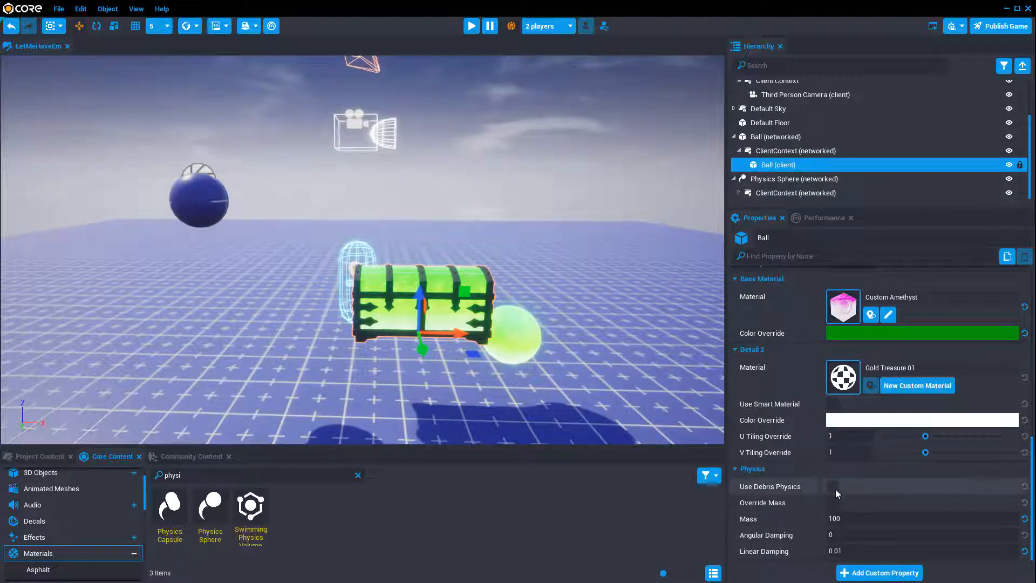
{"action": "left_click", "coordinate": [642, 361]}
{"action": "right_click_drag", "start_coordinate": [642, 360], "coordinate": [655, 339]}
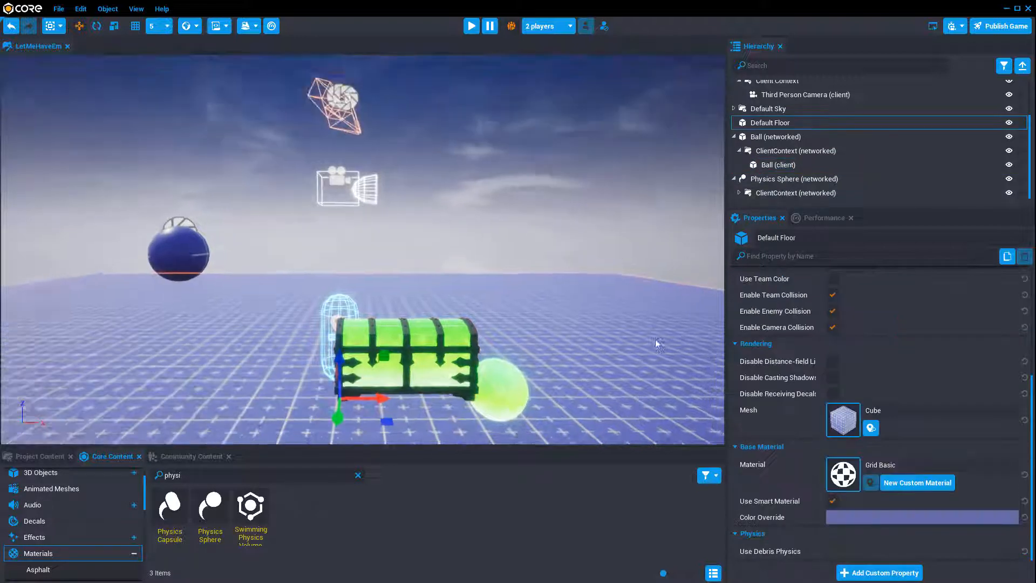
{"action": "key", "text": "="}
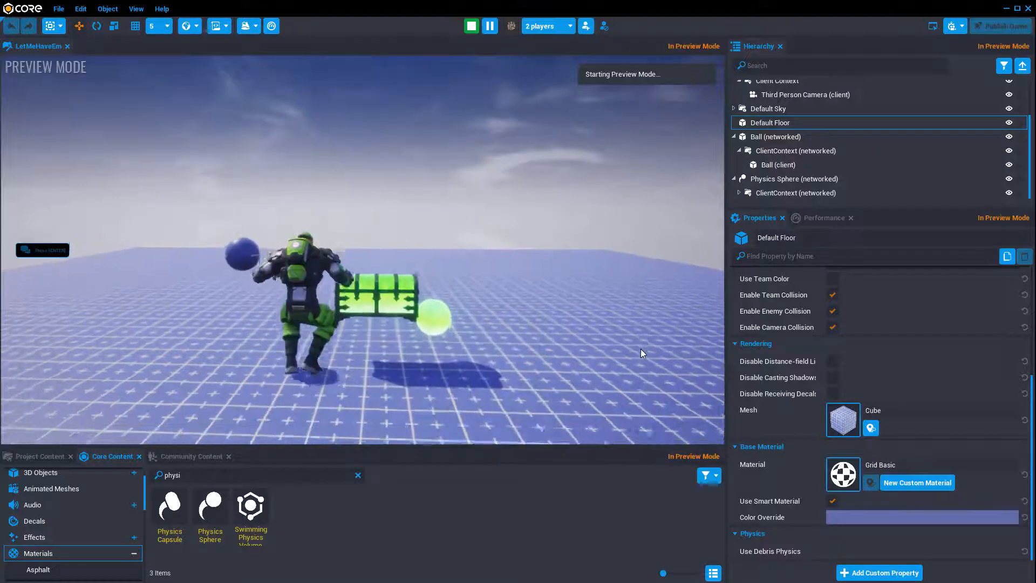
{"action": "key", "text": "="}
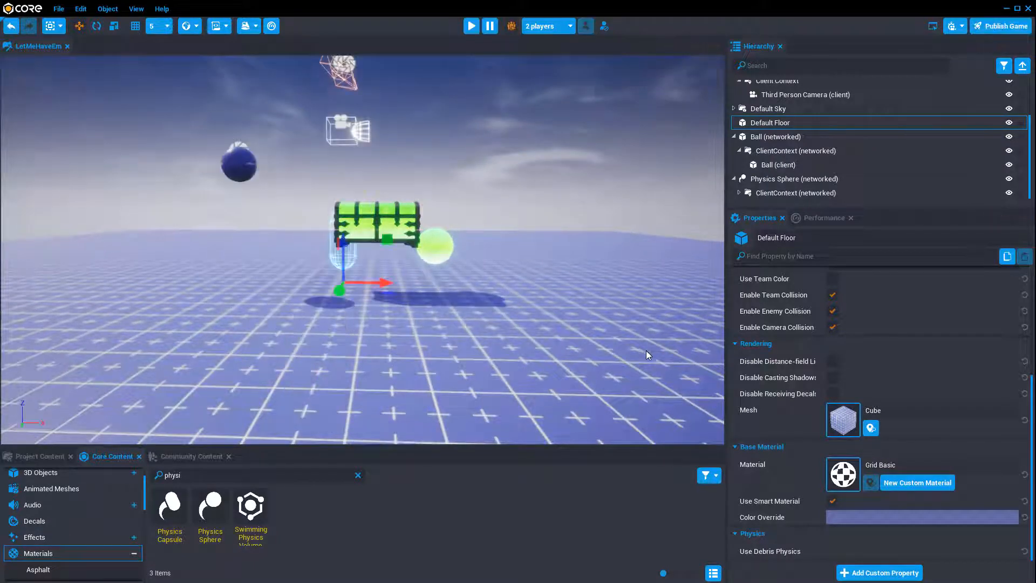
Enable Use Debris Physics on the client-side chest and preview the game to test how it moves
{"action": "left_click", "coordinate": [811, 166]}
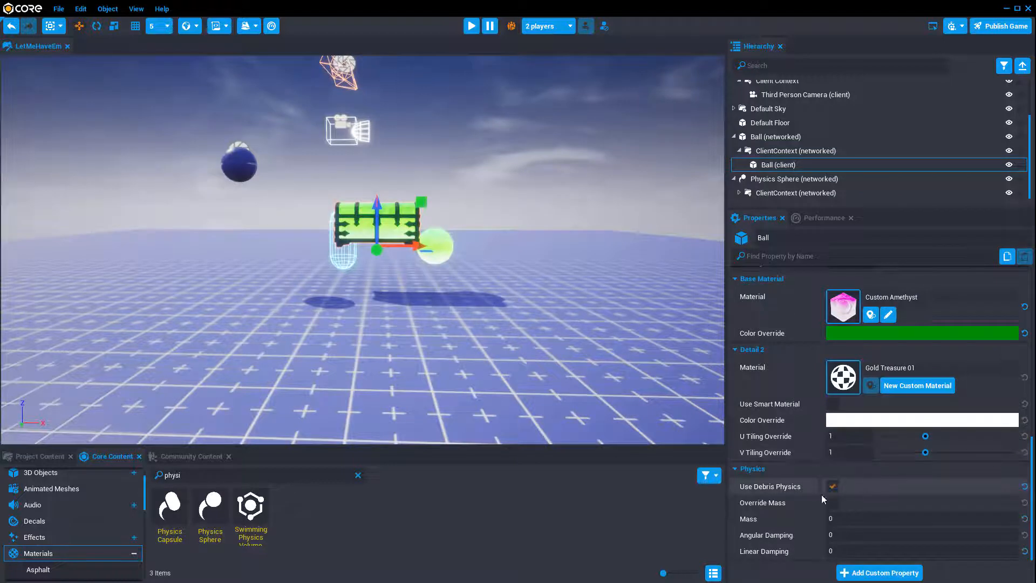
{"action": "left_click", "coordinate": [590, 331]}
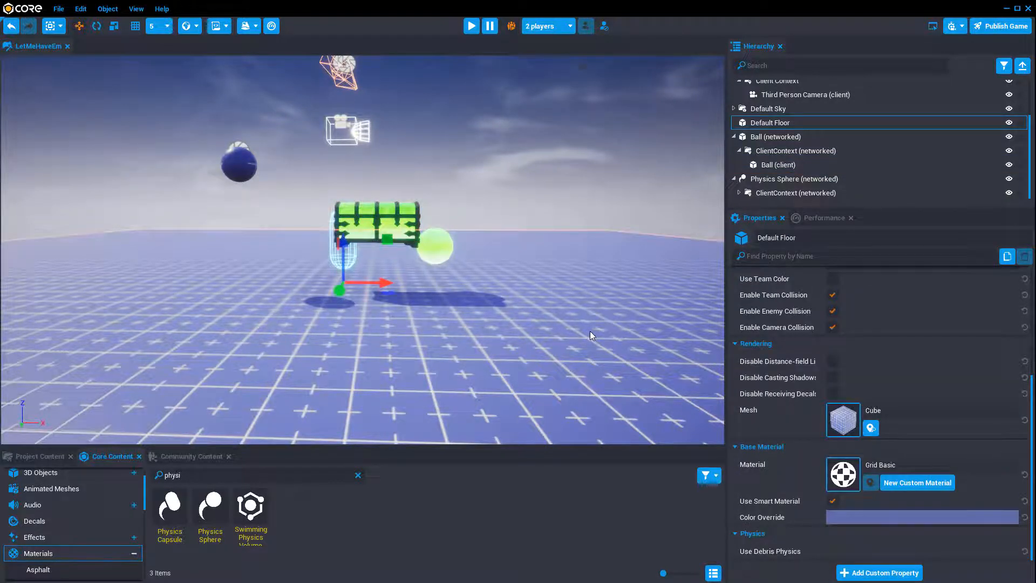
{"action": "key", "text": "equal"}
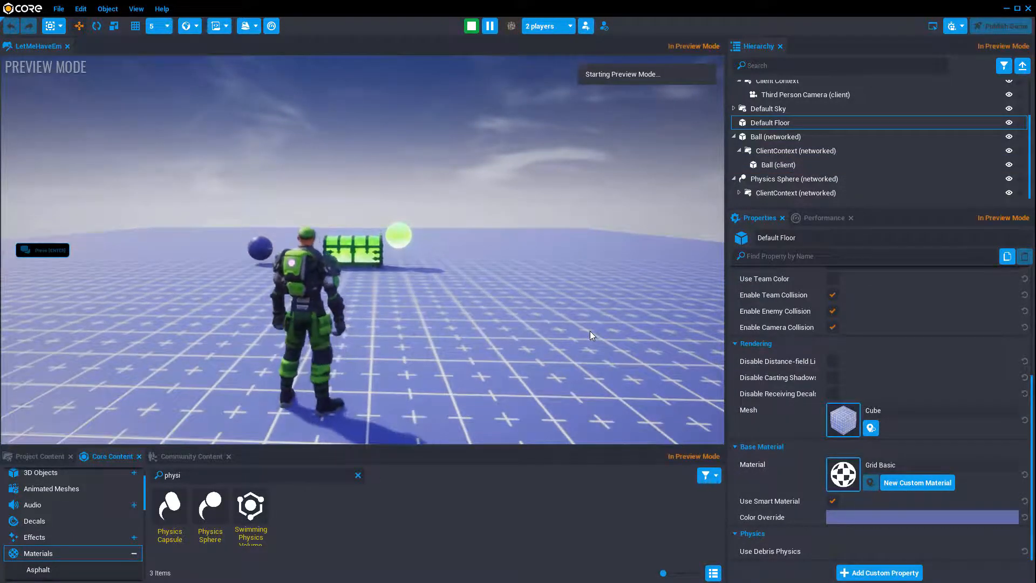
{"action": "key", "text": "w"}
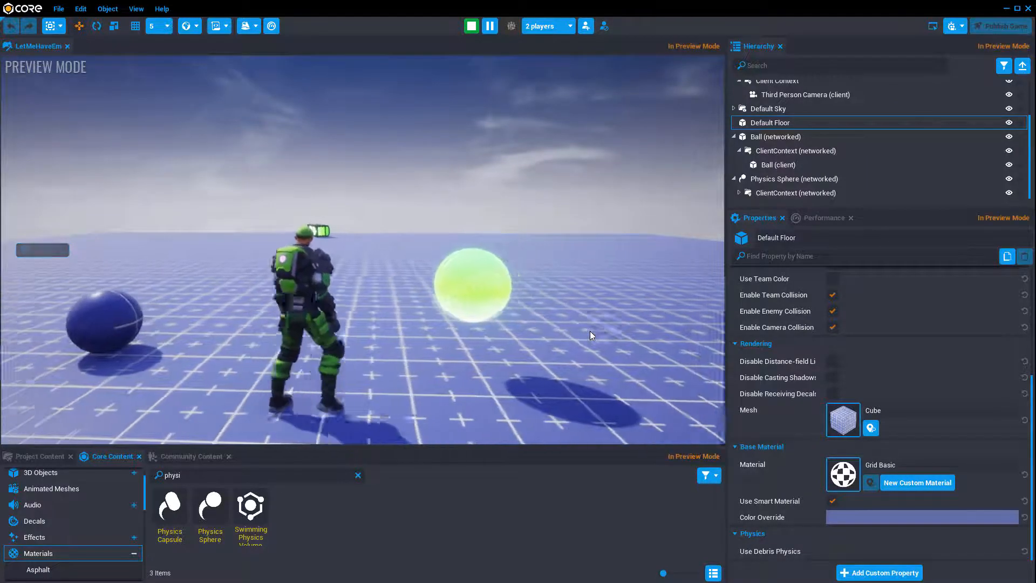
{"action": "key", "text": "w"}
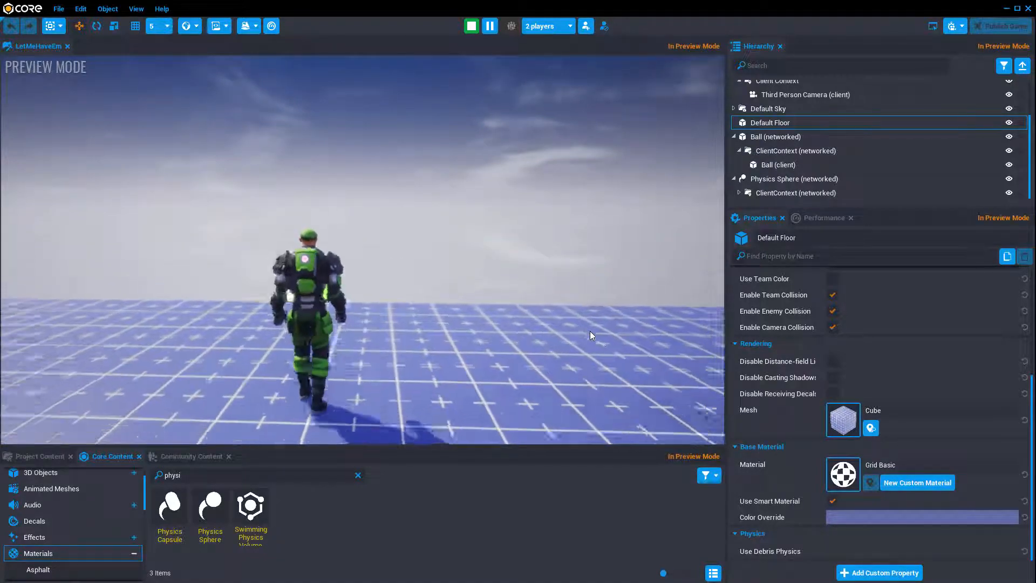
{"action": "key", "text": "="}
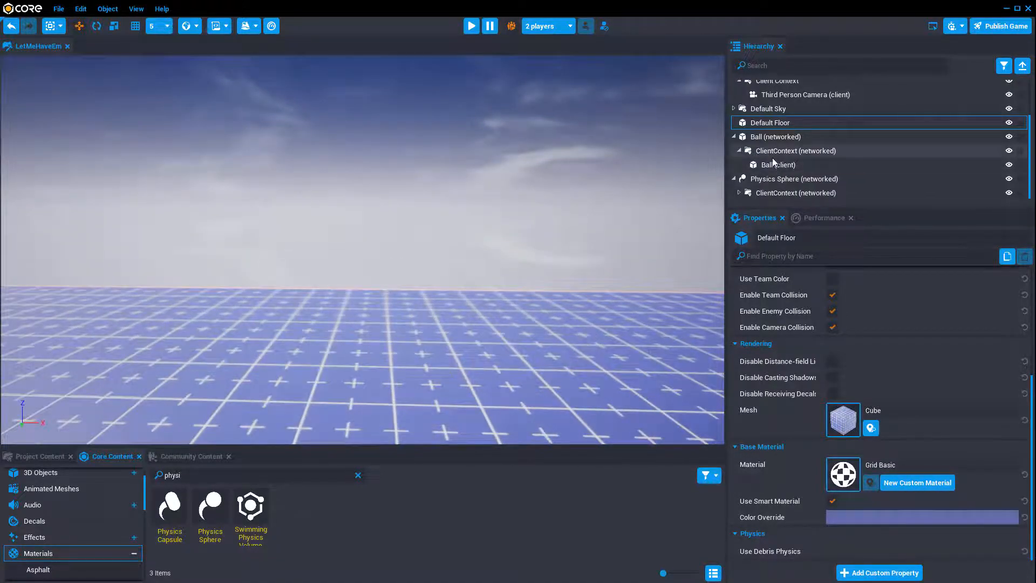
Turn on Override Mass for the client-side chest and set its Mass to 50
{"action": "left_click", "coordinate": [798, 165]}
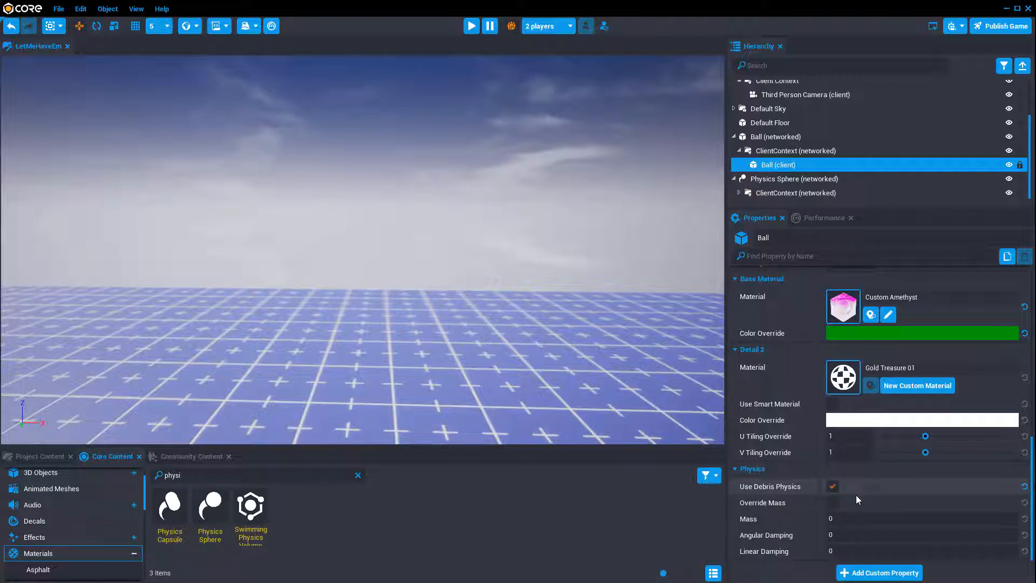
{"action": "left_click", "coordinate": [833, 518]}
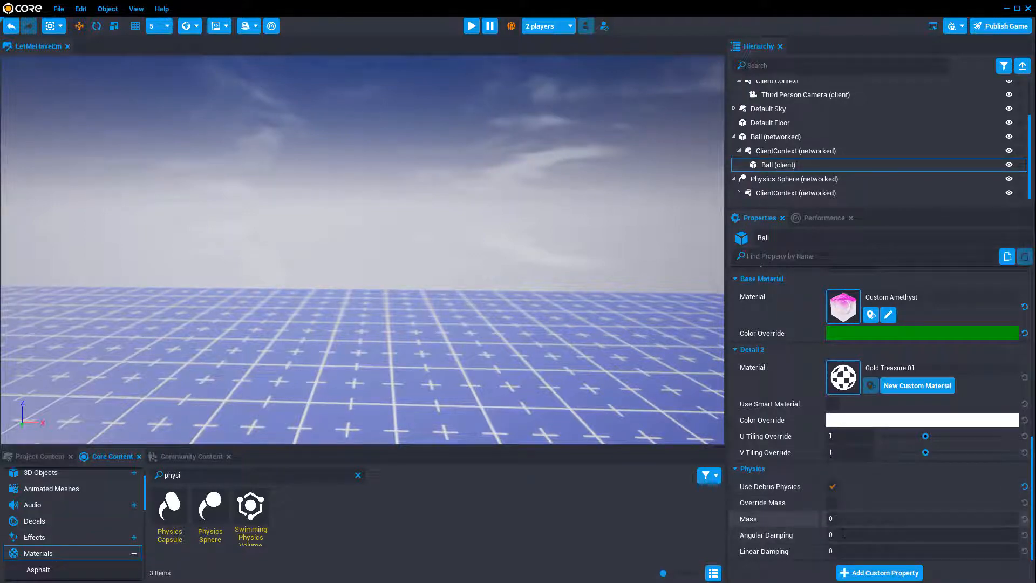
{"action": "left_click", "coordinate": [833, 502]}
{"action": "left_click", "coordinate": [831, 518]}
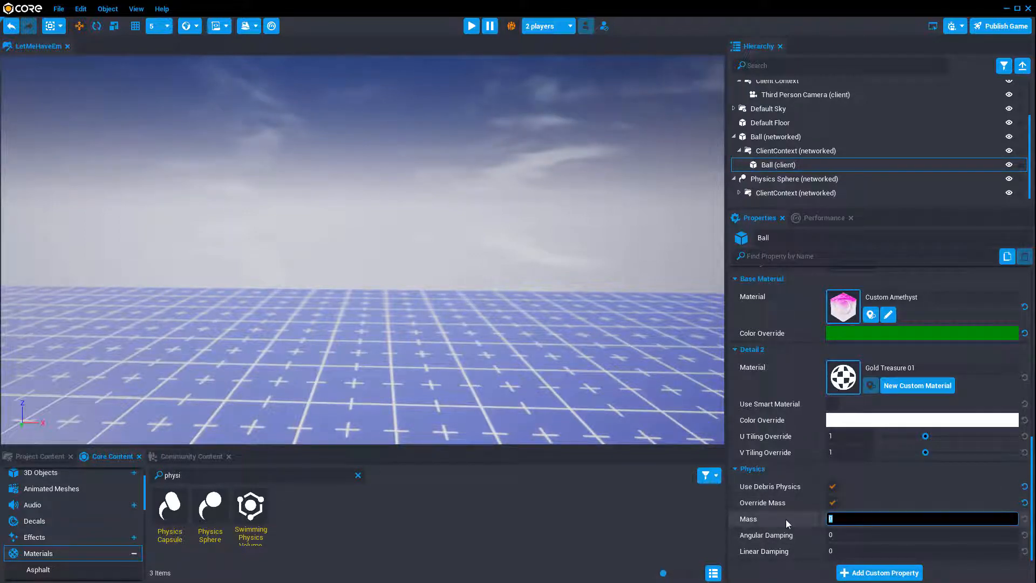
{"action": "type", "text": "50"}
{"action": "key", "text": "Return"}
Preview the game to push the chest at the 50 mass setting, and stop the preview
{"action": "right_click_drag", "start_coordinate": [701, 270], "coordinate": [108, 226]}
{"action": "key", "text": "equal"}
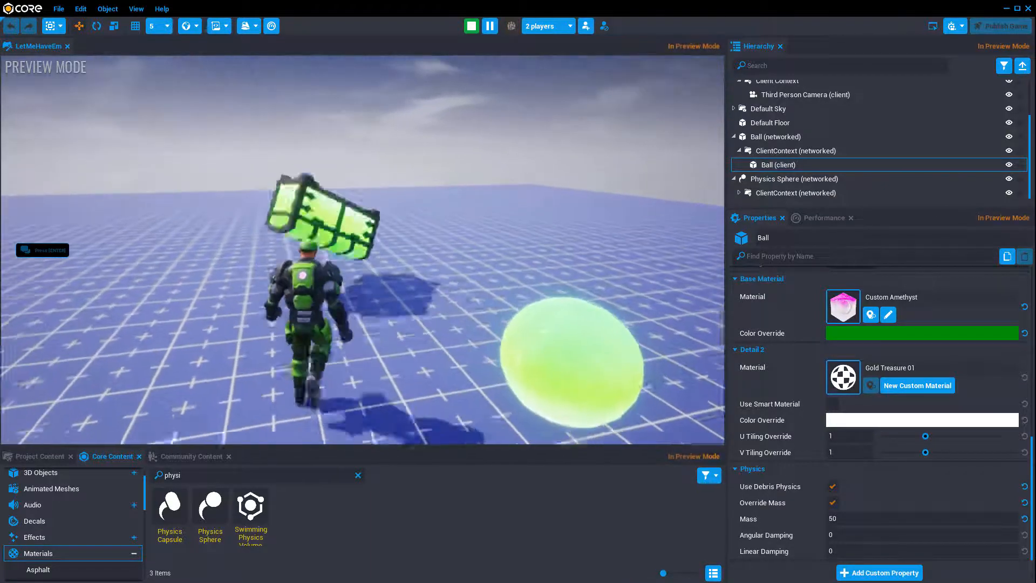
{"action": "key", "text": "equal"}
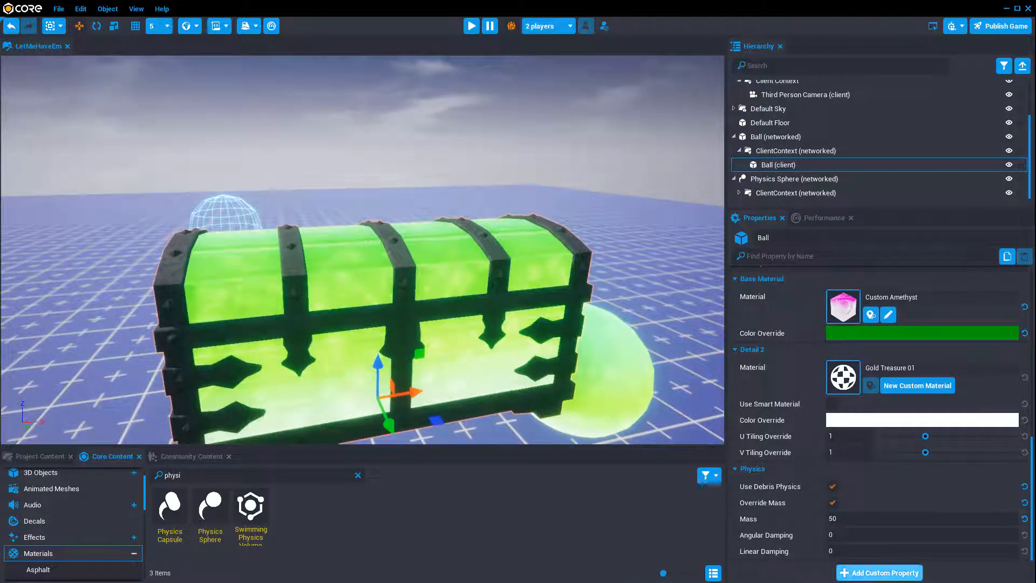
Set the chest's Mass to 150 and preview the game to push the heavier chest with the character
{"action": "left_click", "coordinate": [830, 519]}
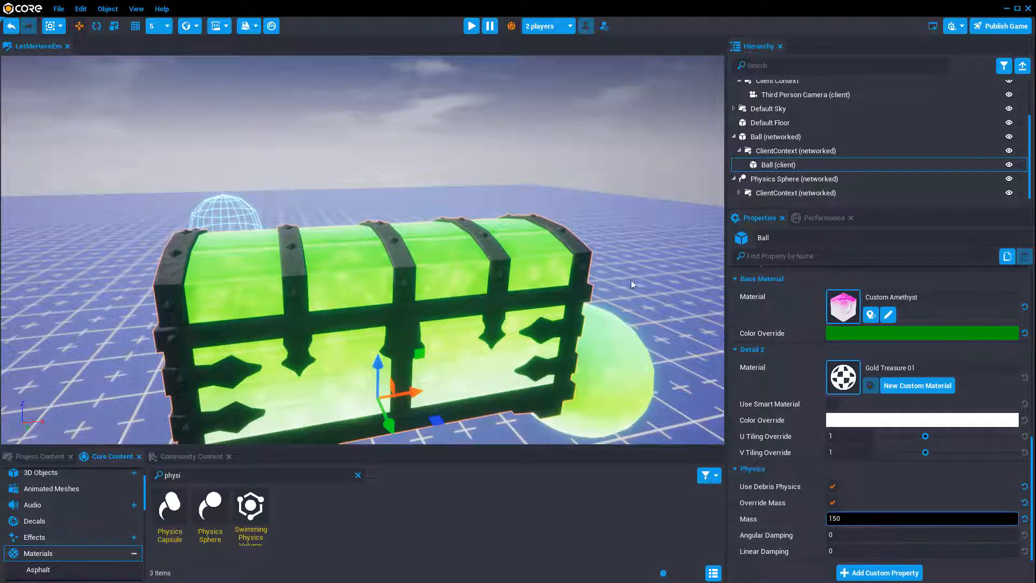
{"action": "left_click", "coordinate": [645, 220]}
{"action": "key", "text": "equal"}
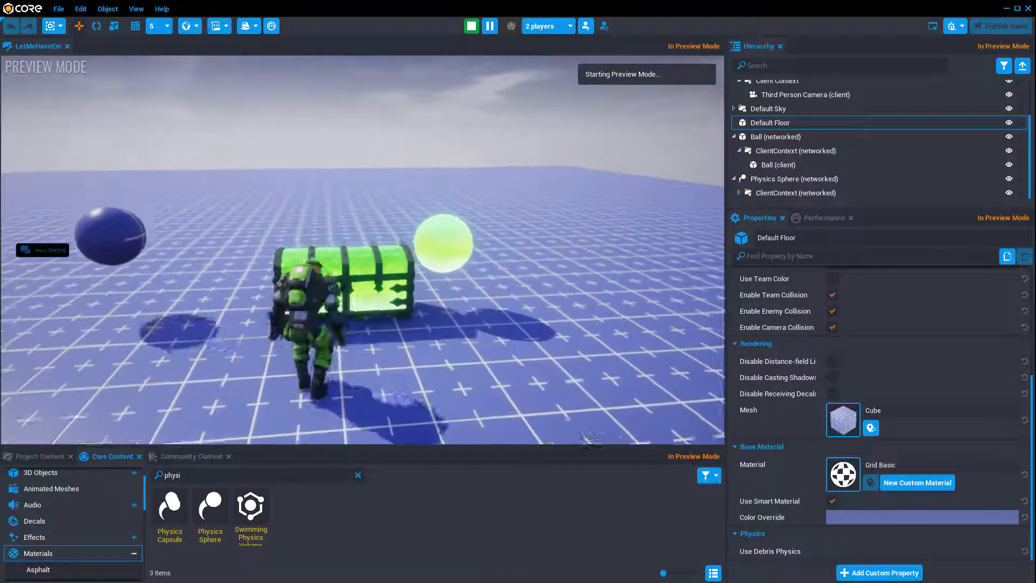
{"action": "key", "text": "w"}
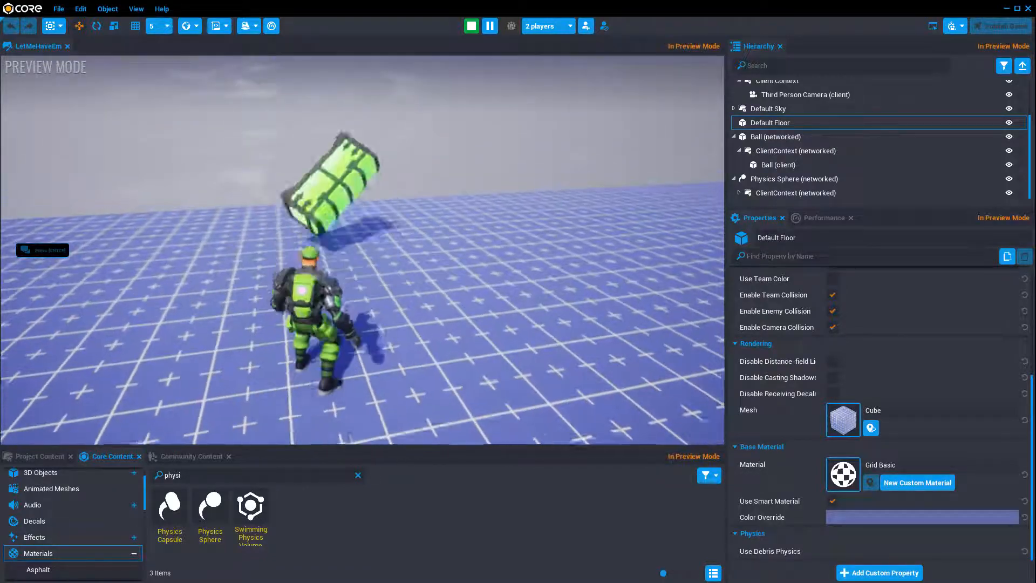
{"action": "key", "text": "w"}
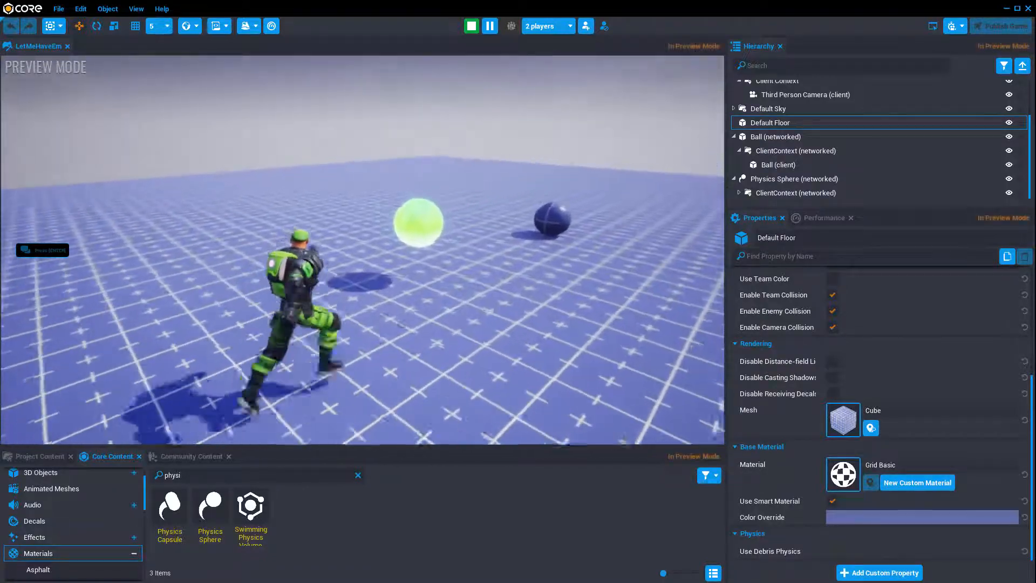
{"action": "key", "text": "equal"}
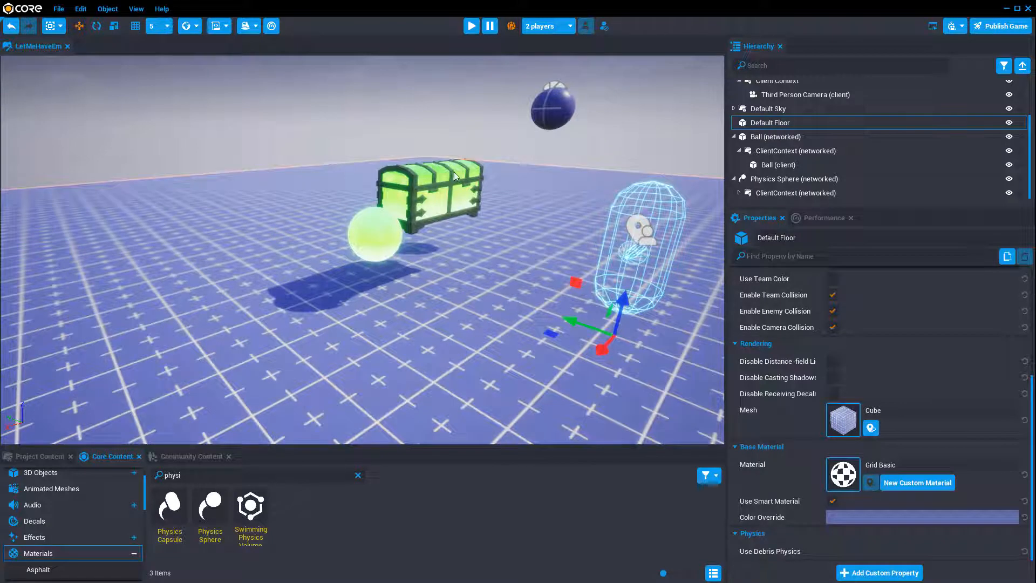
Select the chest in the scene and review its debris physics settings
{"action": "left_click", "coordinate": [436, 192]}
{"action": "left_click", "coordinate": [830, 487]}
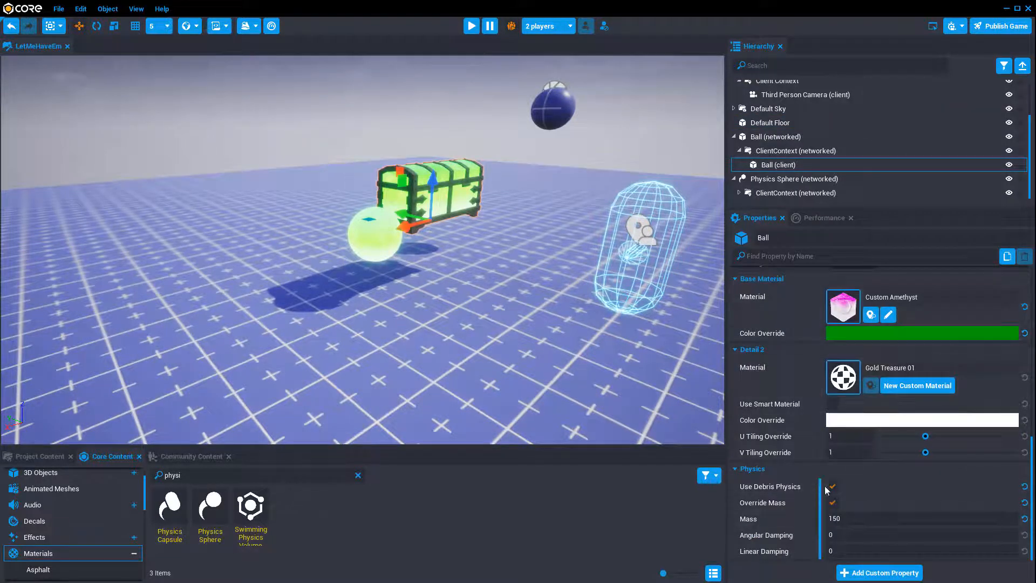
Set the chest's Mass to 500, preview the game to run the character into it, and stop the preview
{"action": "left_click", "coordinate": [851, 515]}
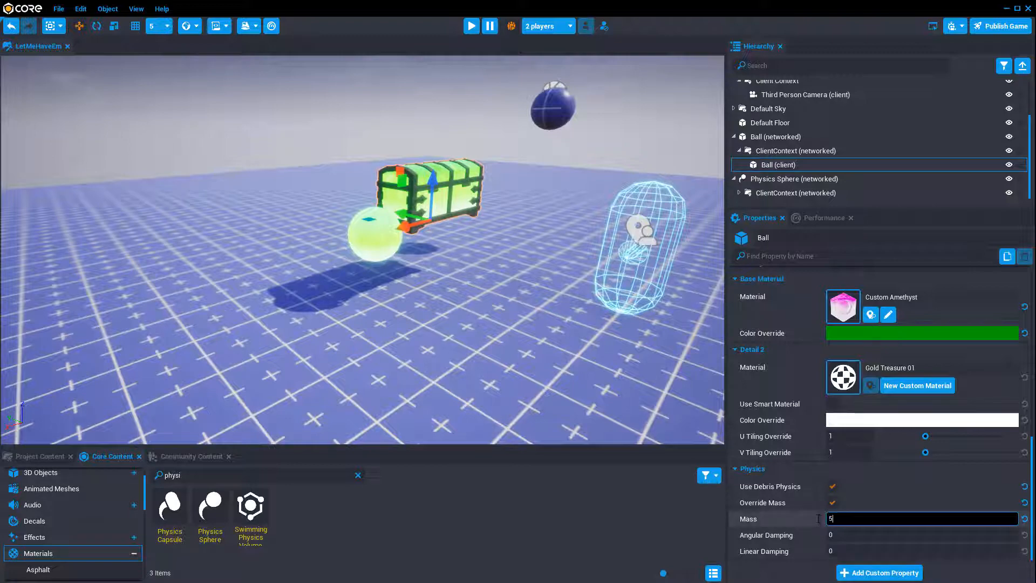
{"action": "key", "text": "Return"}
{"action": "left_click", "coordinate": [584, 386]}
{"action": "key", "text": "="}
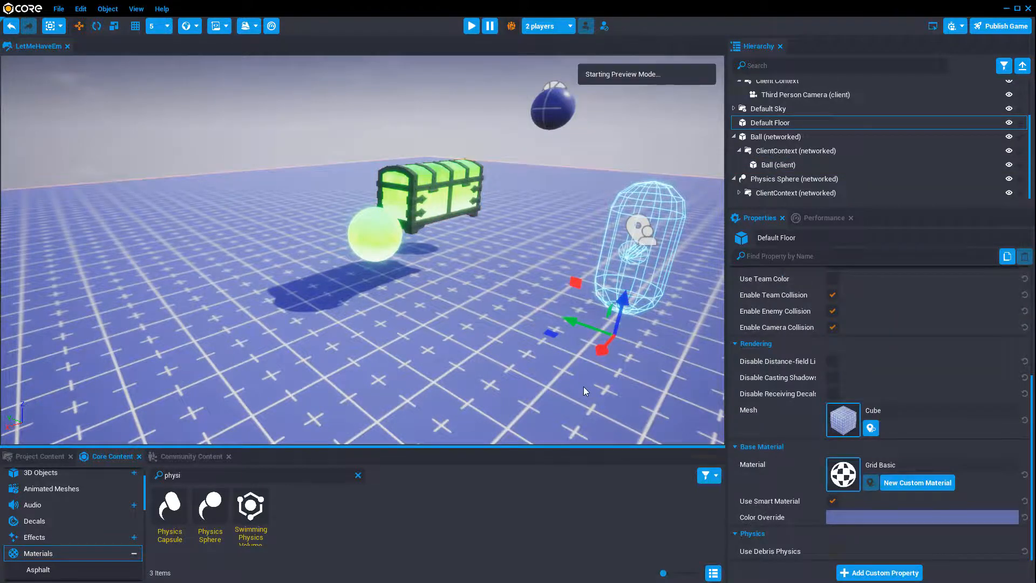
{"action": "key", "text": "w"}
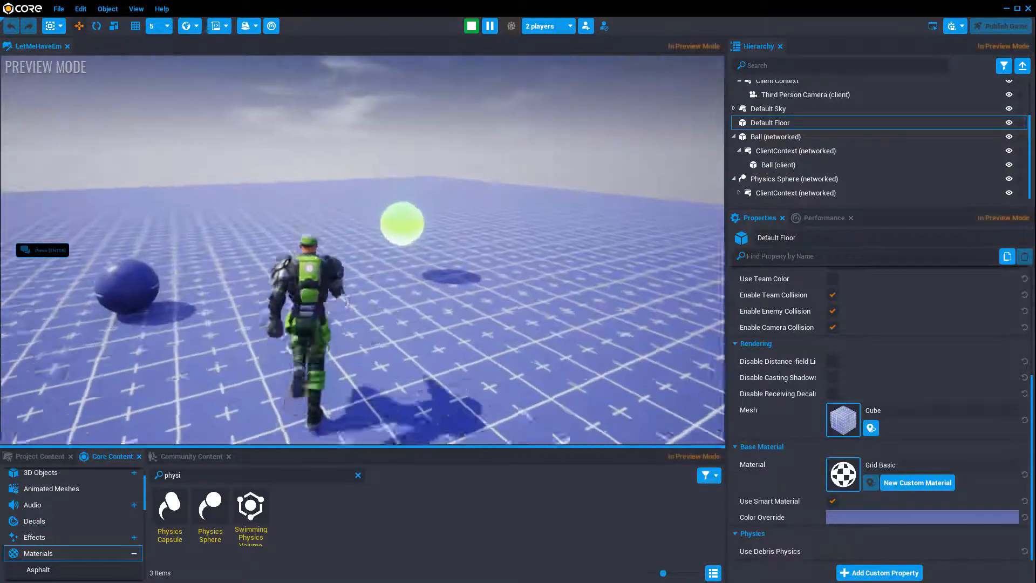
{"action": "key", "text": "="}
Set both Angular Damping and Linear Damping of the client-side chest to 15
{"action": "left_click", "coordinate": [777, 164]}
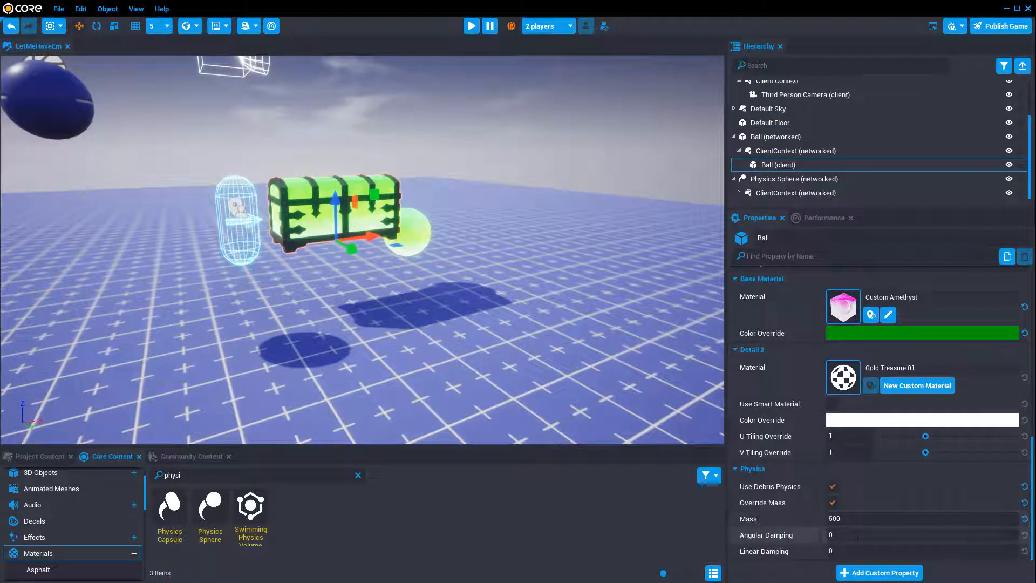
{"action": "left_click", "coordinate": [801, 534]}
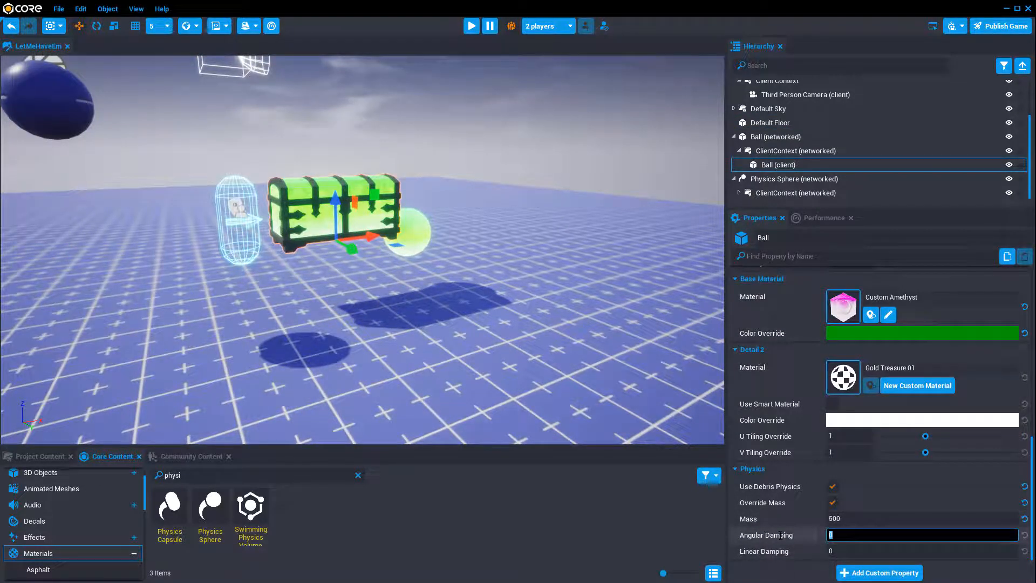
{"action": "type", "text": "15"}
{"action": "key", "text": "Tab"}
{"action": "key", "text": "Return"}
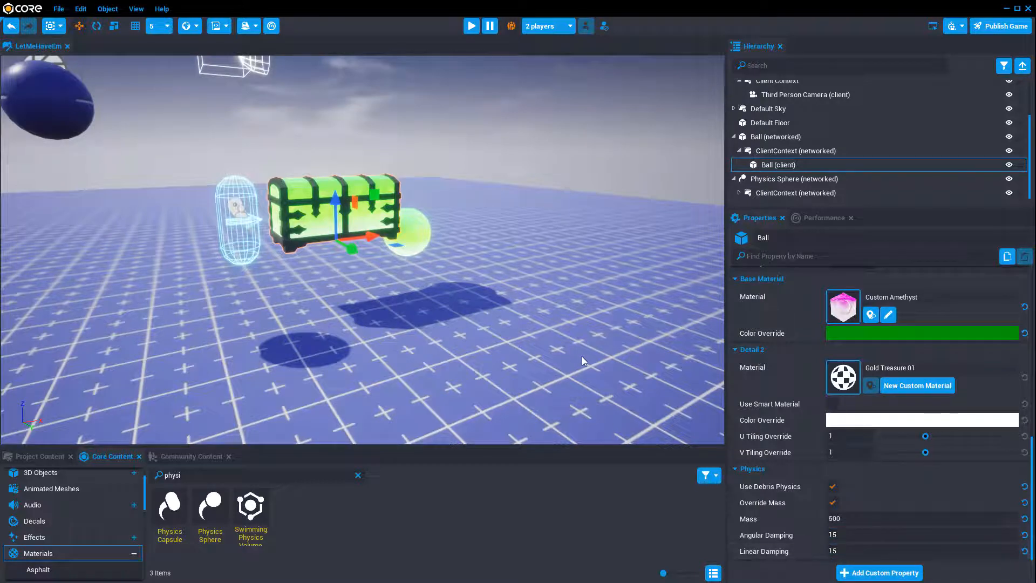
Preview the game to push the damped chest with the character, and stop the preview
{"action": "key", "text": "equal"}
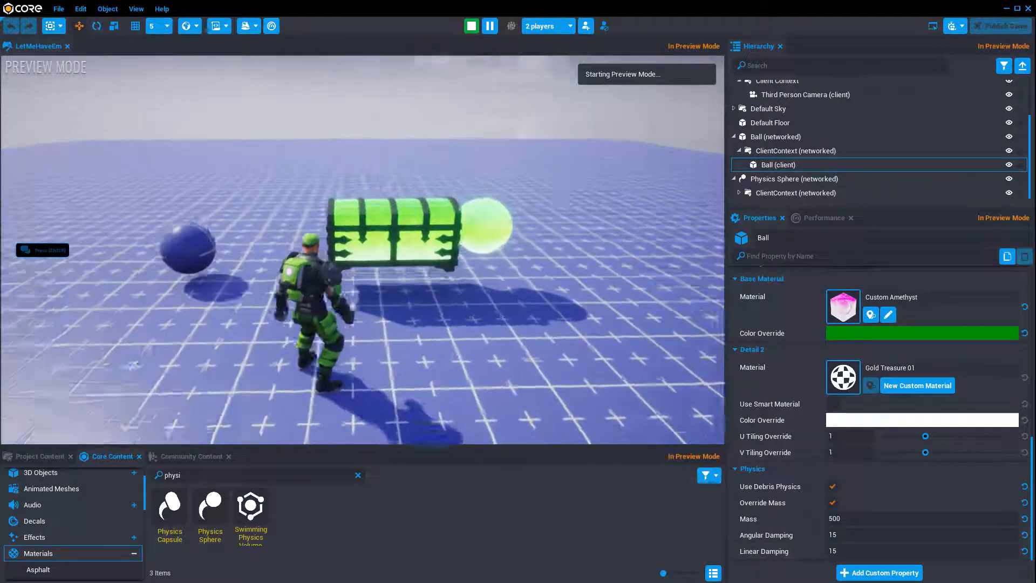
{"action": "key", "text": "w"}
{"action": "key", "text": "w"}
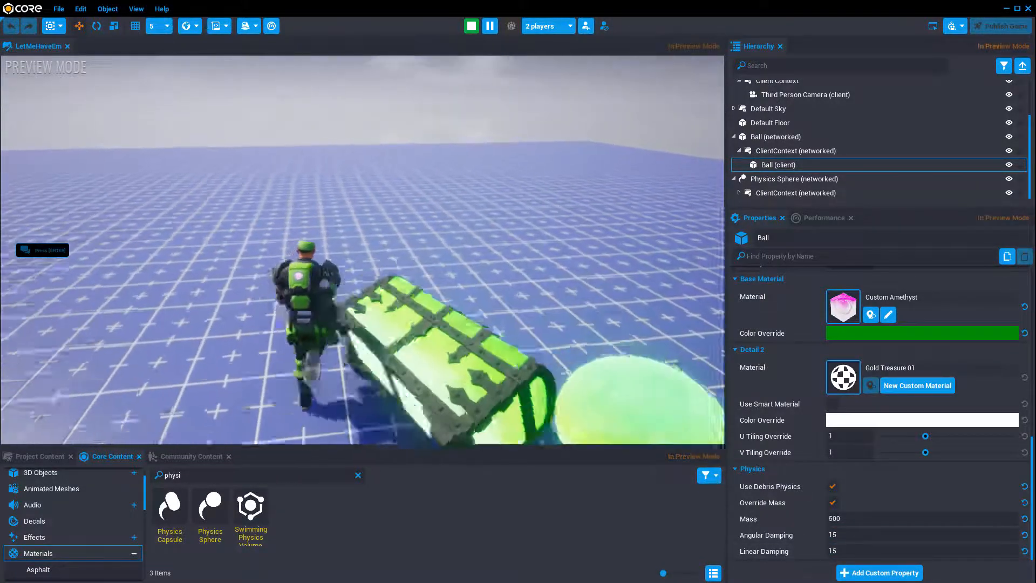
{"action": "key", "text": "w"}
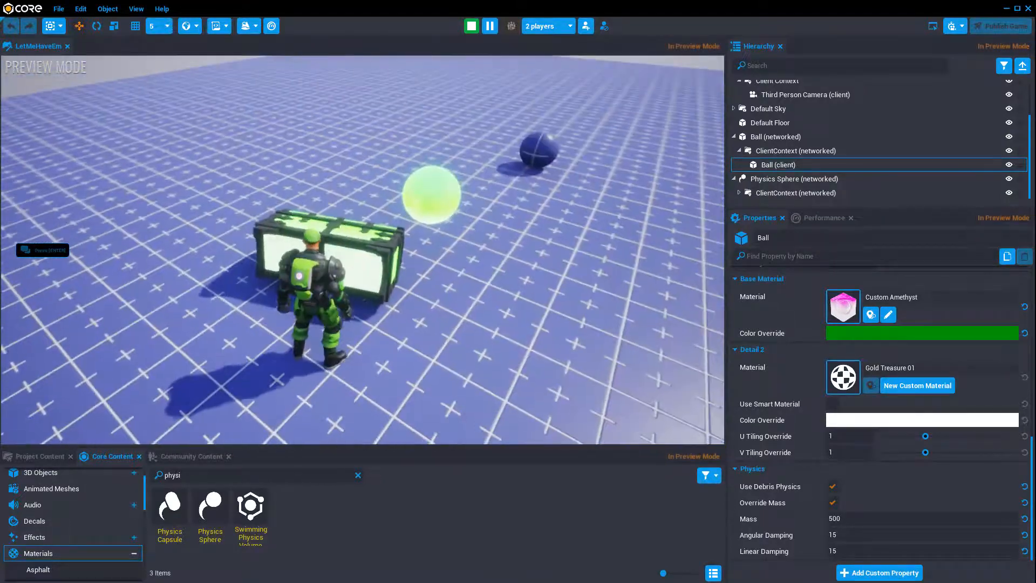
{"action": "key", "text": "="}
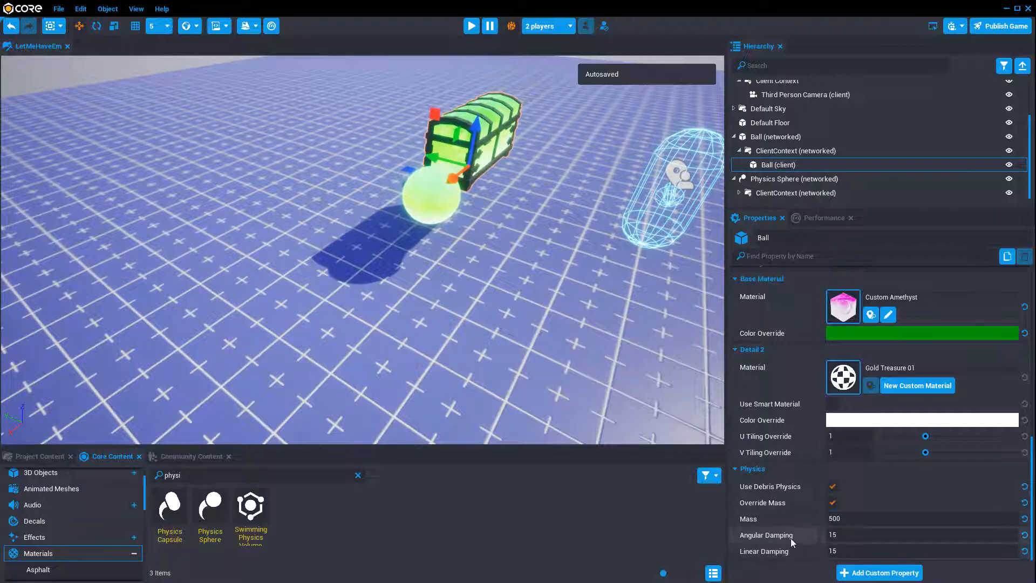
Review the chest's material and debris physics properties, and compare them with the Default Floor's scene, gameplay, rendering and physics properties
{"action": "right_click_drag", "start_coordinate": [468, 286], "coordinate": [593, 334]}
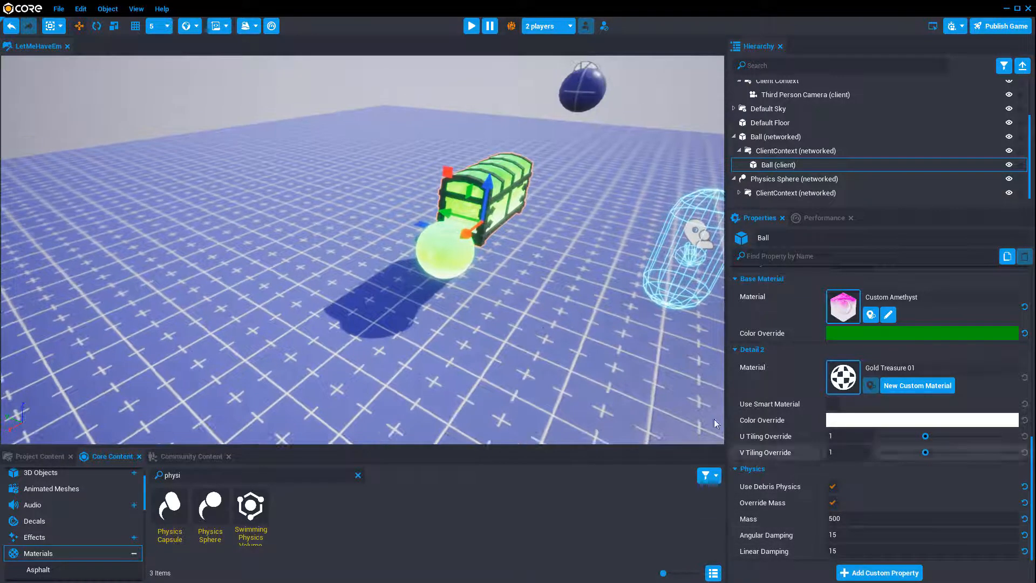
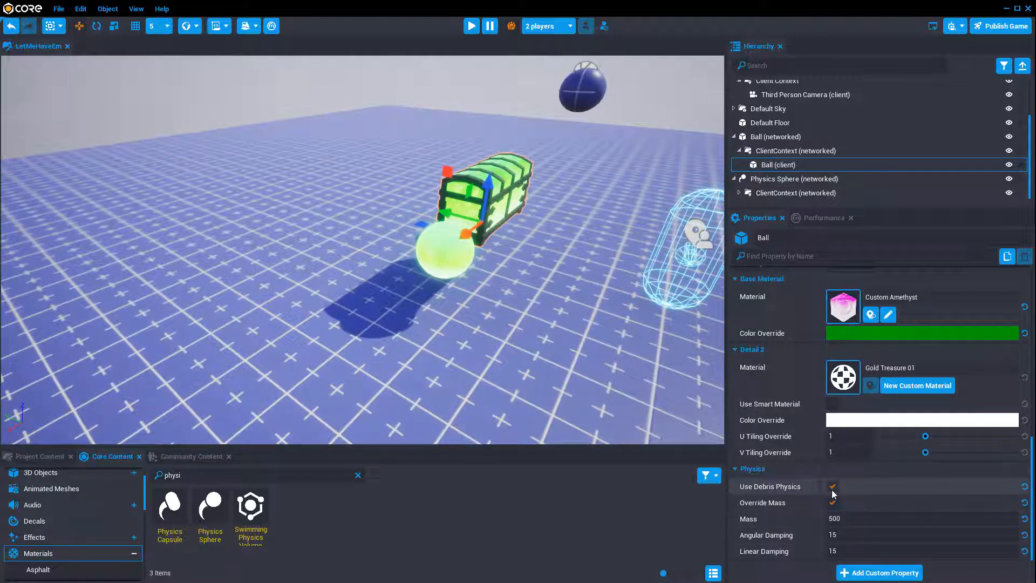
{"action": "right_click_drag", "start_coordinate": [510, 291], "coordinate": [503, 247]}
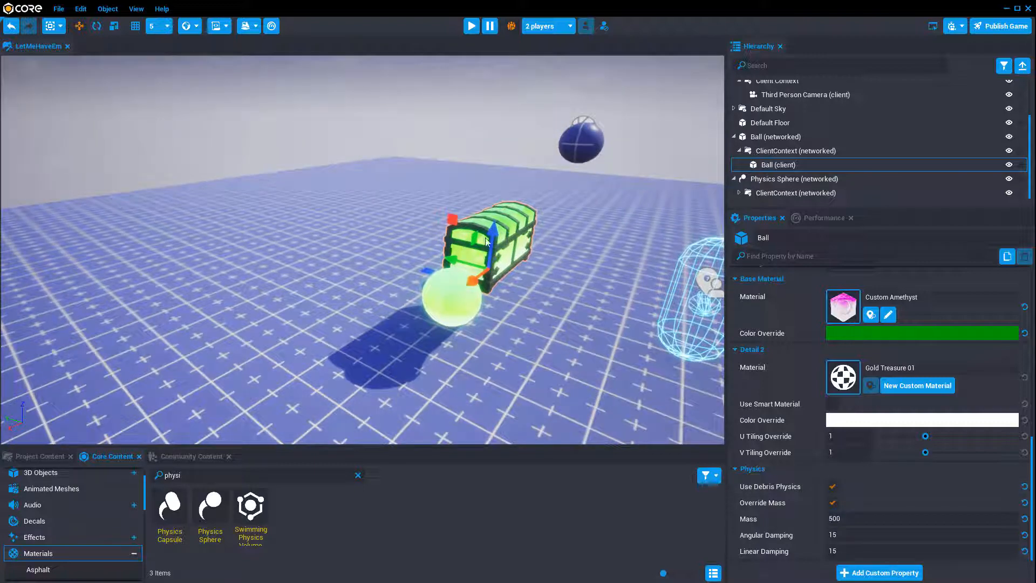
{"action": "right_click_drag", "start_coordinate": [598, 392], "coordinate": [647, 340]}
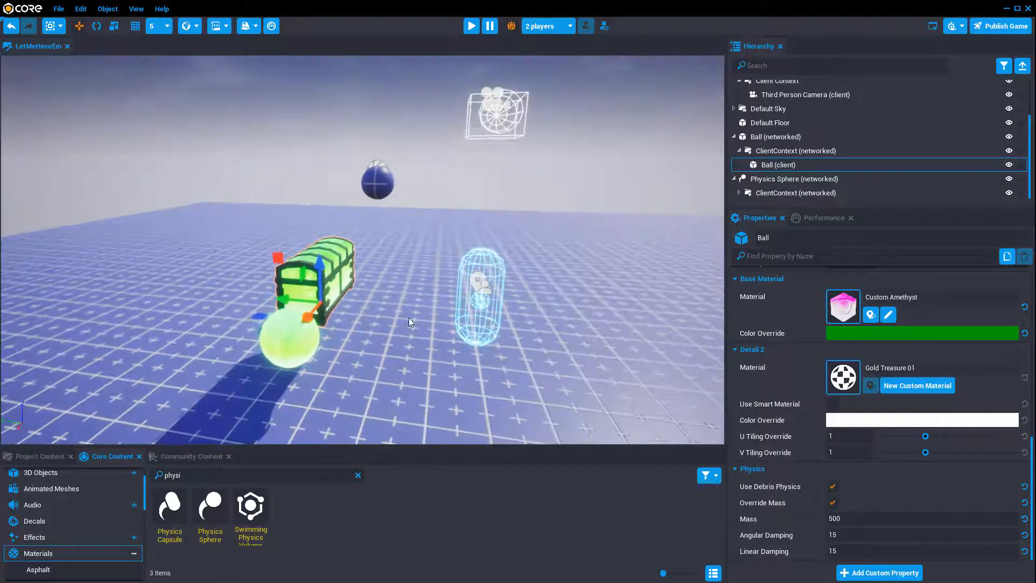
{"action": "scroll", "coordinate": [914, 437], "scroll_direction": "up", "scroll_amount": 3}
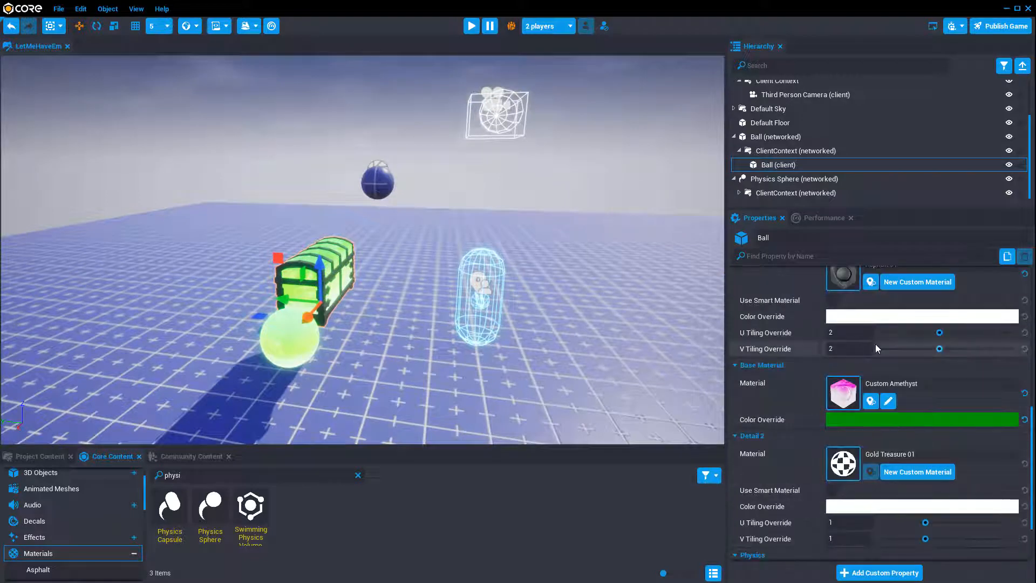
{"action": "scroll", "coordinate": [875, 344], "scroll_direction": "down", "scroll_amount": 3}
{"action": "scroll", "coordinate": [758, 162], "scroll_direction": "up", "scroll_amount": 2}
{"action": "left_click", "coordinate": [758, 159]}
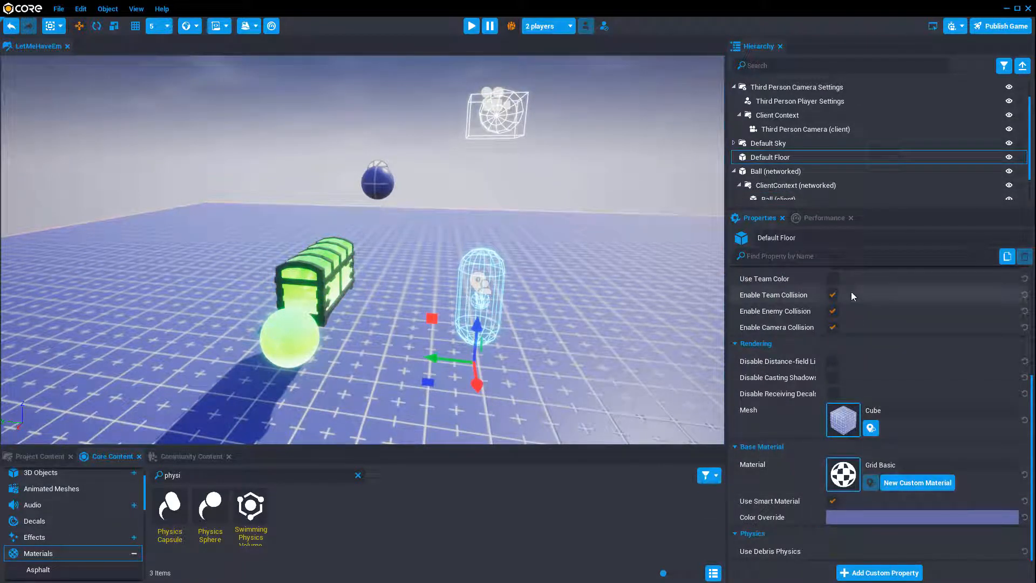
{"action": "scroll", "coordinate": [901, 475], "scroll_direction": "up", "scroll_amount": 3}
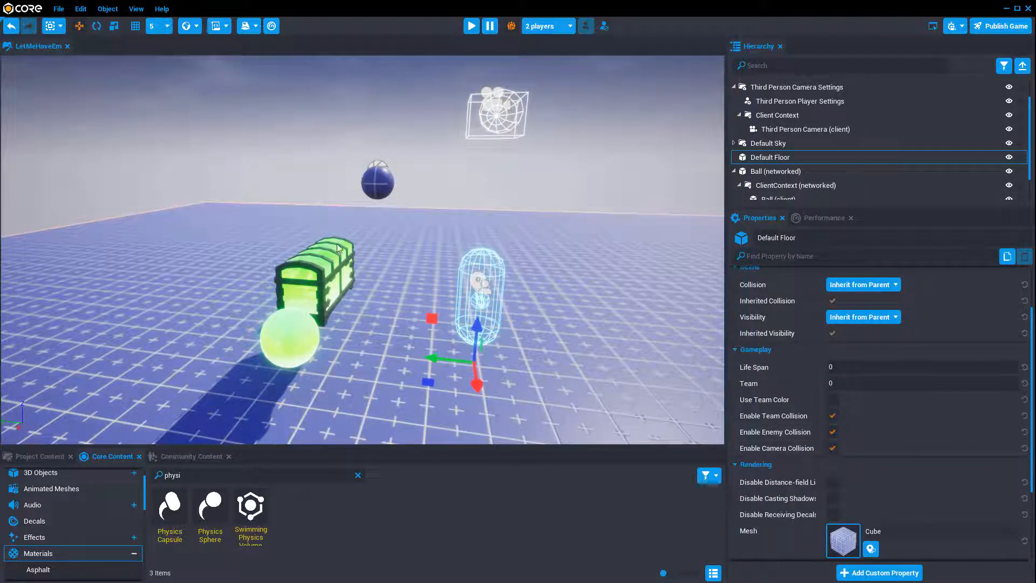
{"action": "scroll", "coordinate": [892, 420], "scroll_direction": "down", "scroll_amount": 3}
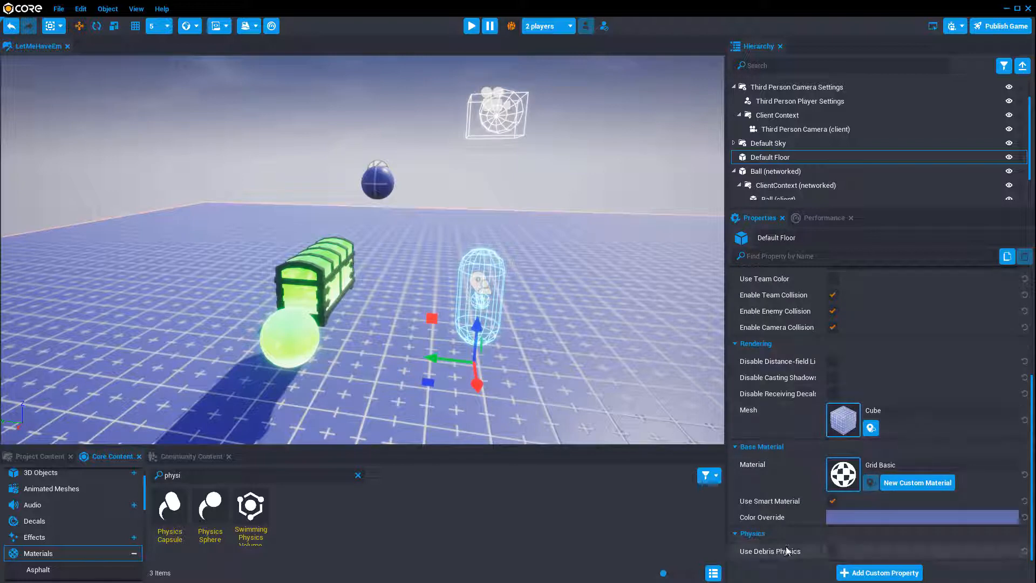
{"action": "scroll", "coordinate": [835, 398], "scroll_direction": "up", "scroll_amount": 1}
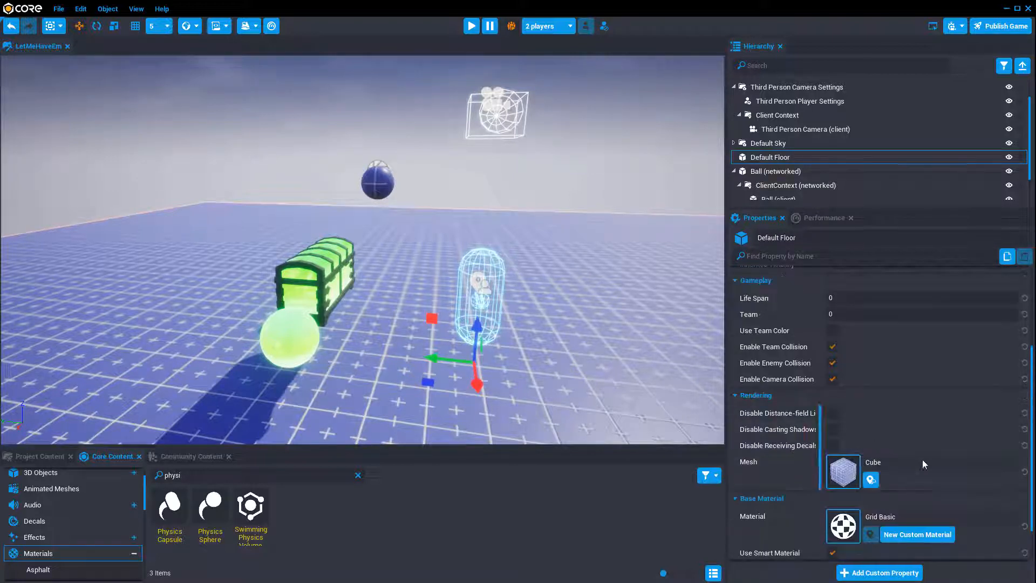
{"action": "scroll", "coordinate": [924, 460], "scroll_direction": "up", "scroll_amount": 2}
{"action": "scroll", "coordinate": [924, 459], "scroll_direction": "down", "scroll_amount": 1}
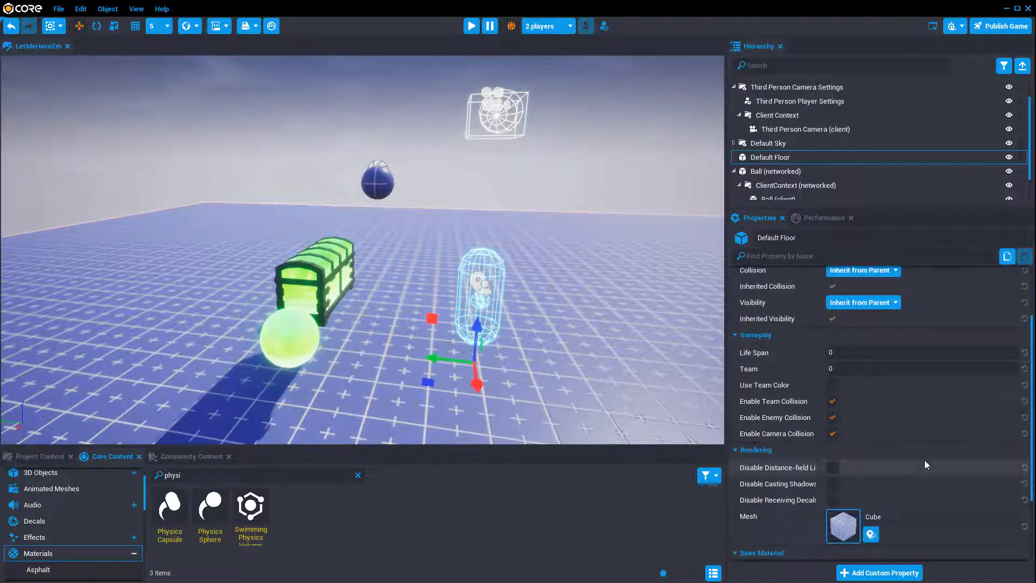
{"action": "scroll", "coordinate": [924, 461], "scroll_direction": "down", "scroll_amount": 2}
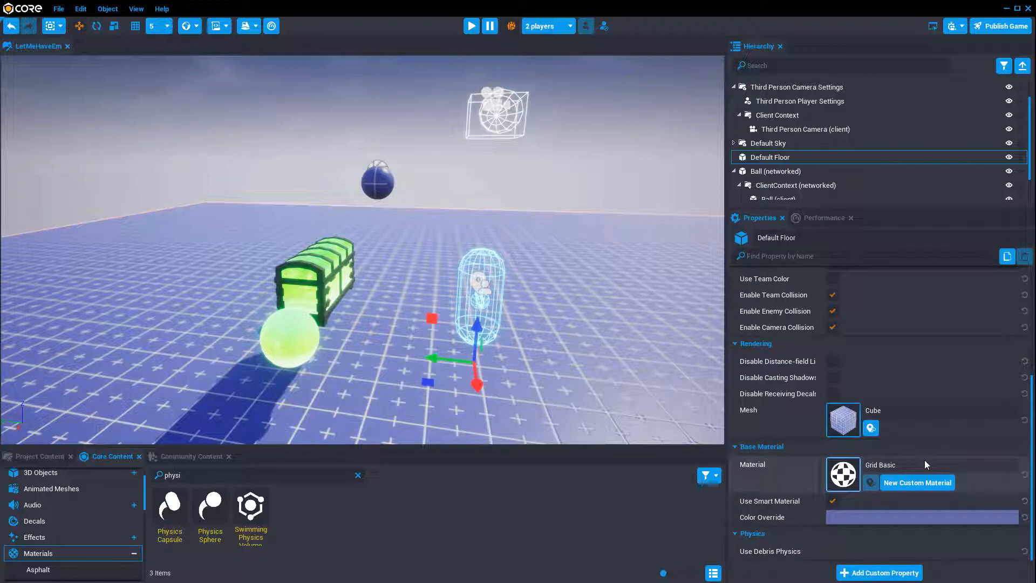
Search the core content for "weap", place an Advanced Assault Rifle on the floor near the player start, and focus on it
{"action": "left_click", "coordinate": [172, 474]}
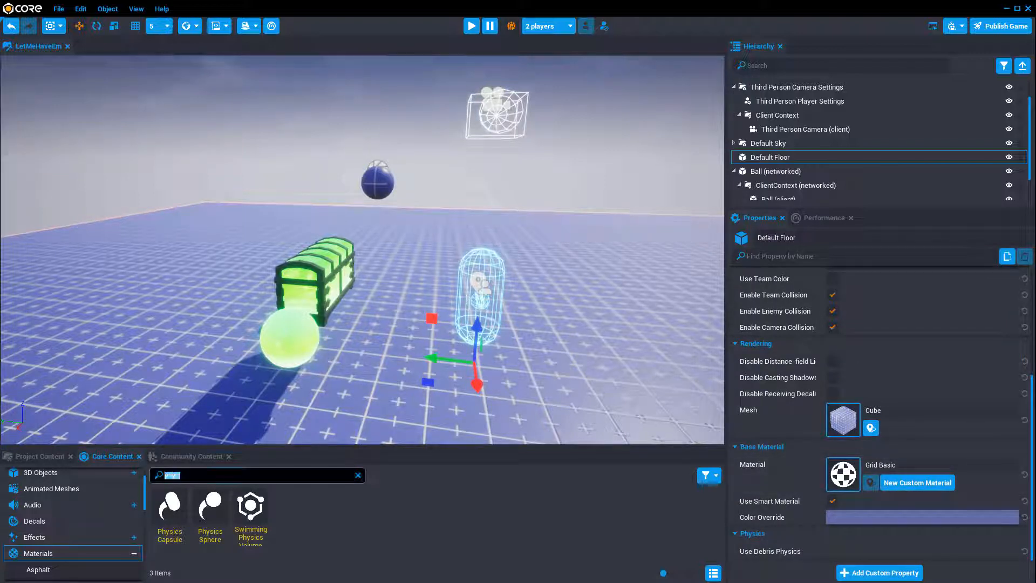
{"action": "type", "text": "weap"}
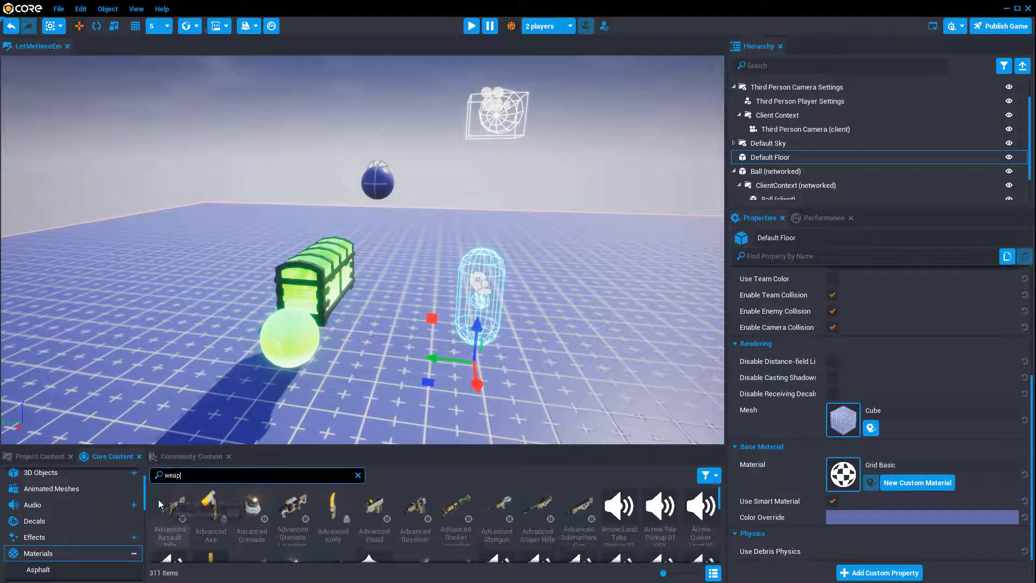
{"action": "left_click_drag", "start_coordinate": [161, 503], "coordinate": [593, 316]}
{"action": "key", "text": "f"}
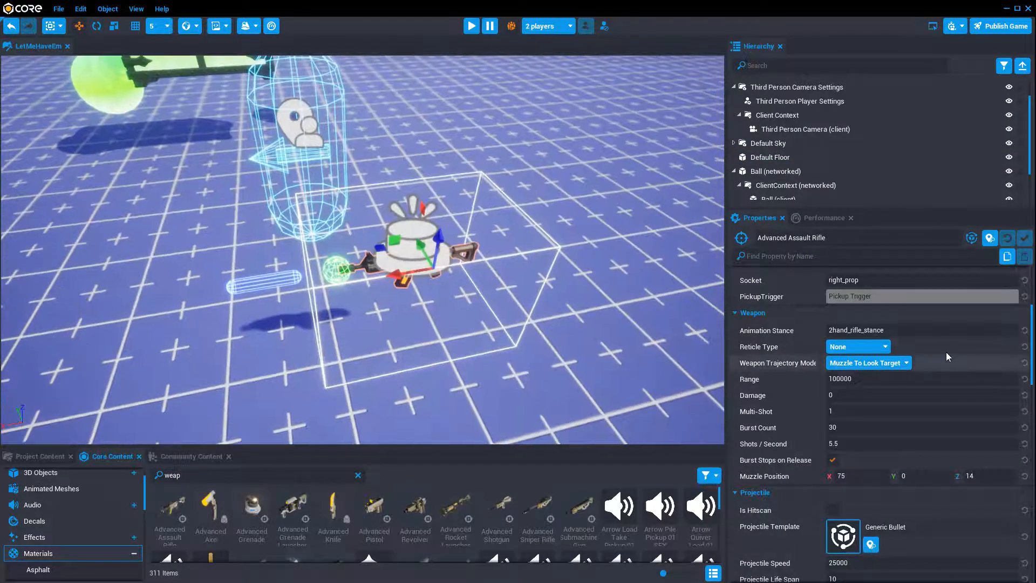
Review the rifle's transform, scene and gameplay properties and open its equipment Socket value for editing
{"action": "scroll", "coordinate": [782, 410], "scroll_direction": "up", "scroll_amount": 6}
{"action": "scroll", "coordinate": [860, 403], "scroll_direction": "up", "scroll_amount": 4}
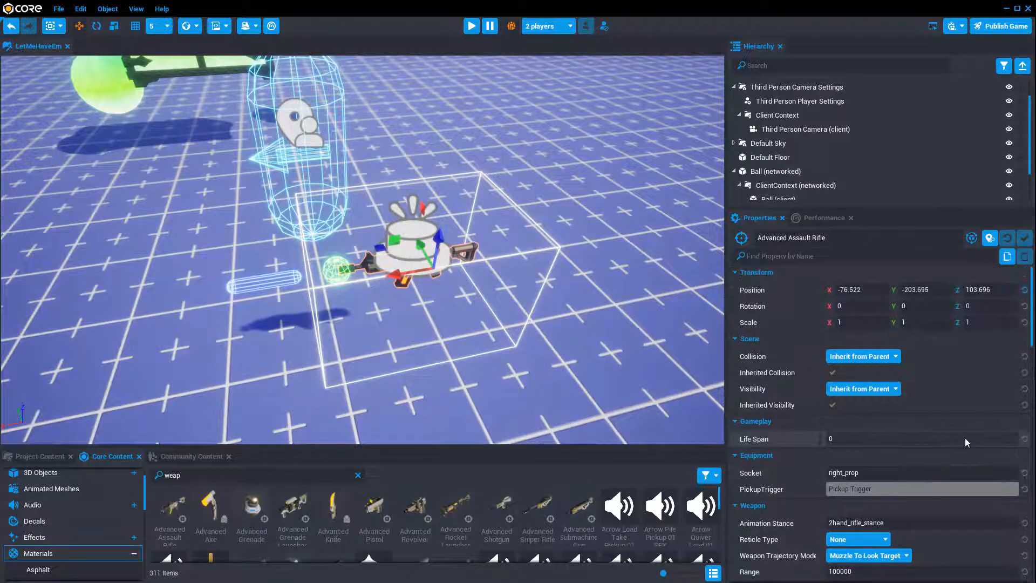
{"action": "scroll", "coordinate": [869, 454], "scroll_direction": "down", "scroll_amount": 2}
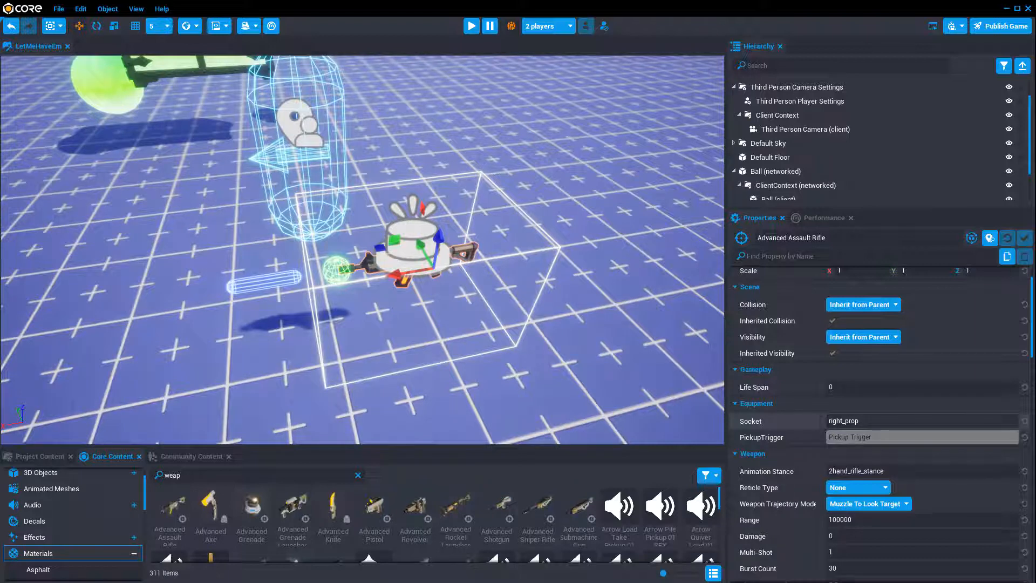
{"action": "left_click", "coordinate": [928, 421]}
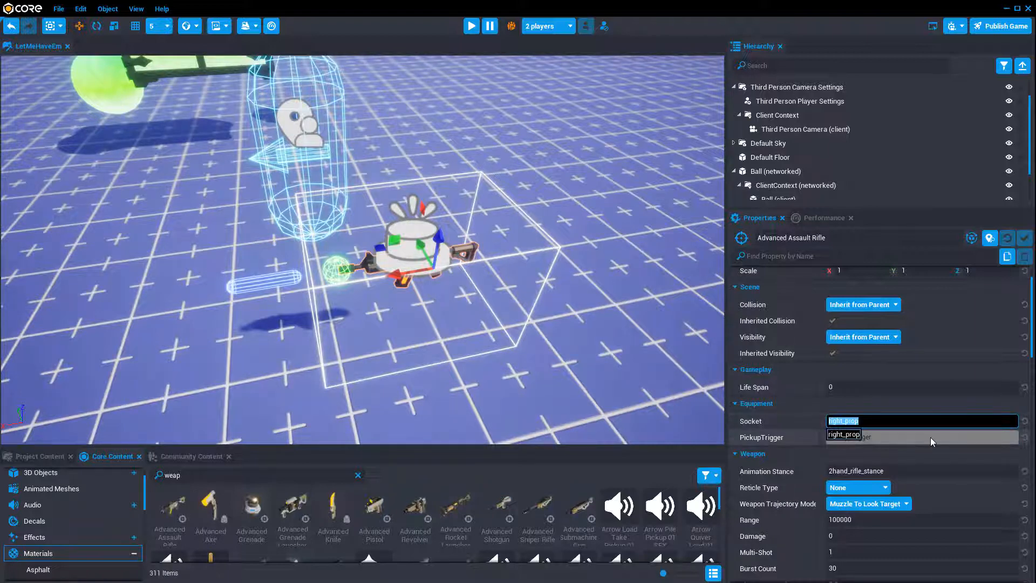
Preview the game, equip the Advanced Assault Rifle and run around with it, and stop the preview
{"action": "right_click_drag", "start_coordinate": [637, 361], "coordinate": [668, 358]}
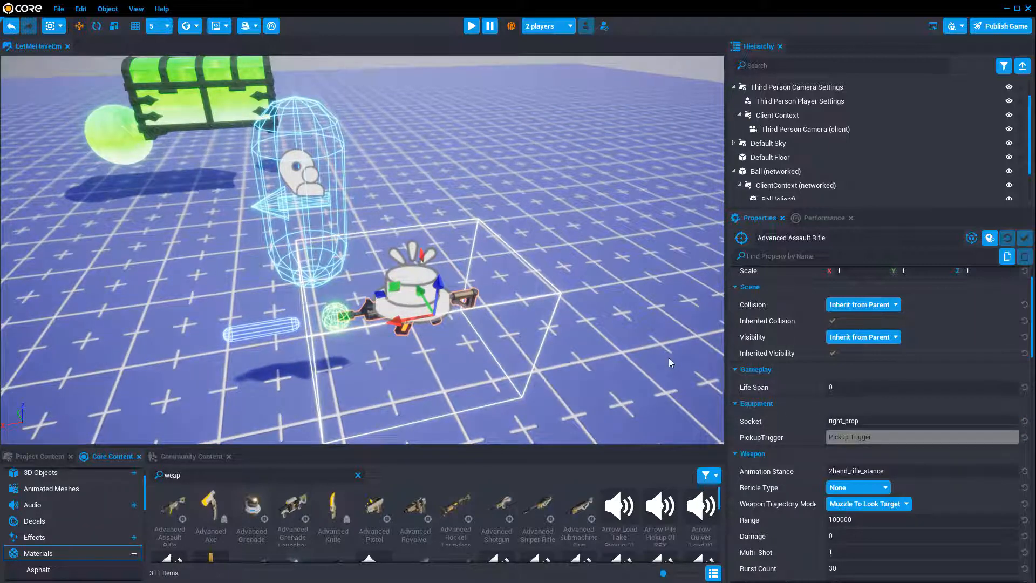
{"action": "left_click", "coordinate": [668, 357]}
{"action": "key", "text": "="}
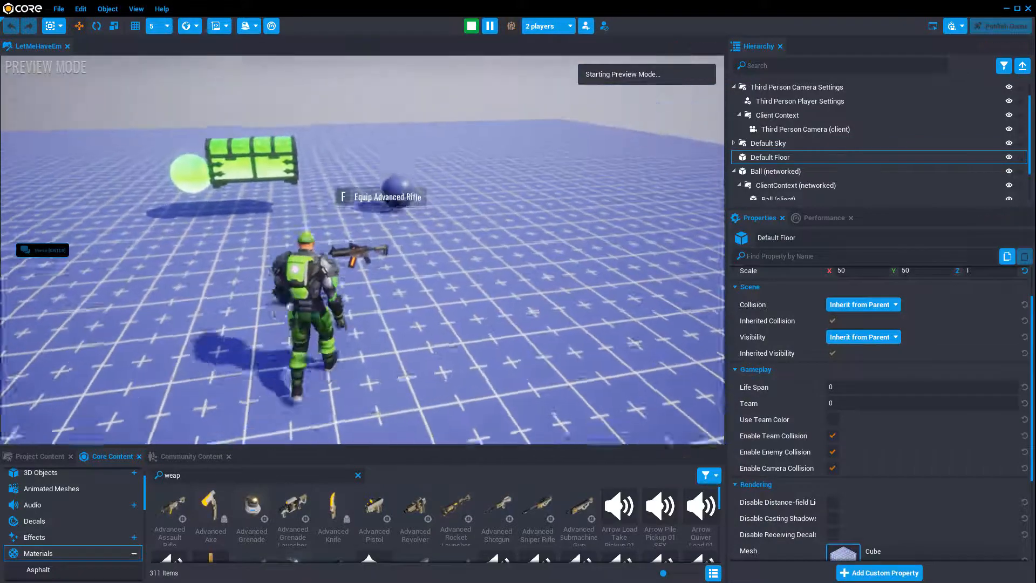
{"action": "key", "text": "f"}
{"action": "key", "text": "w"}
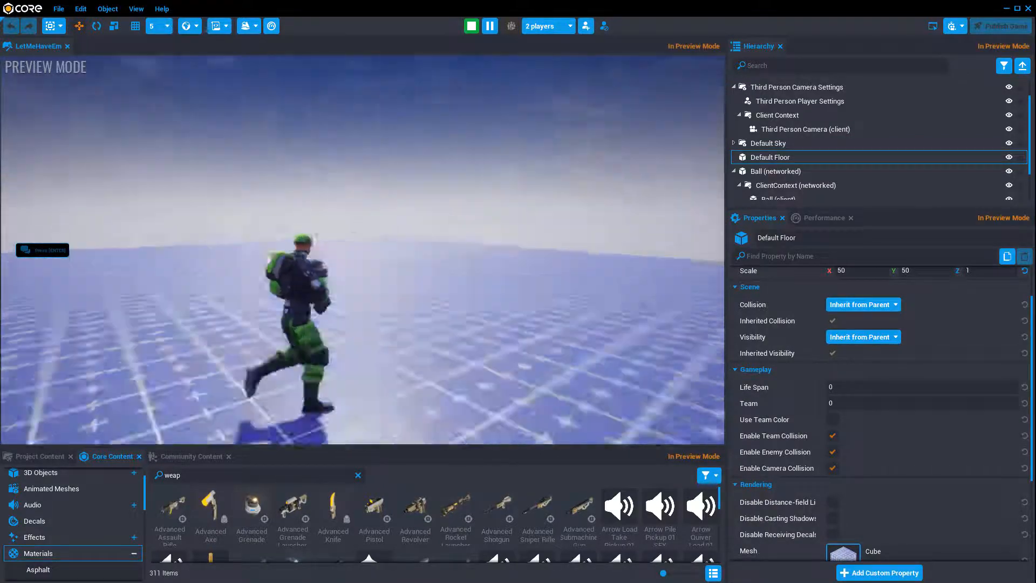
{"action": "key", "text": "="}
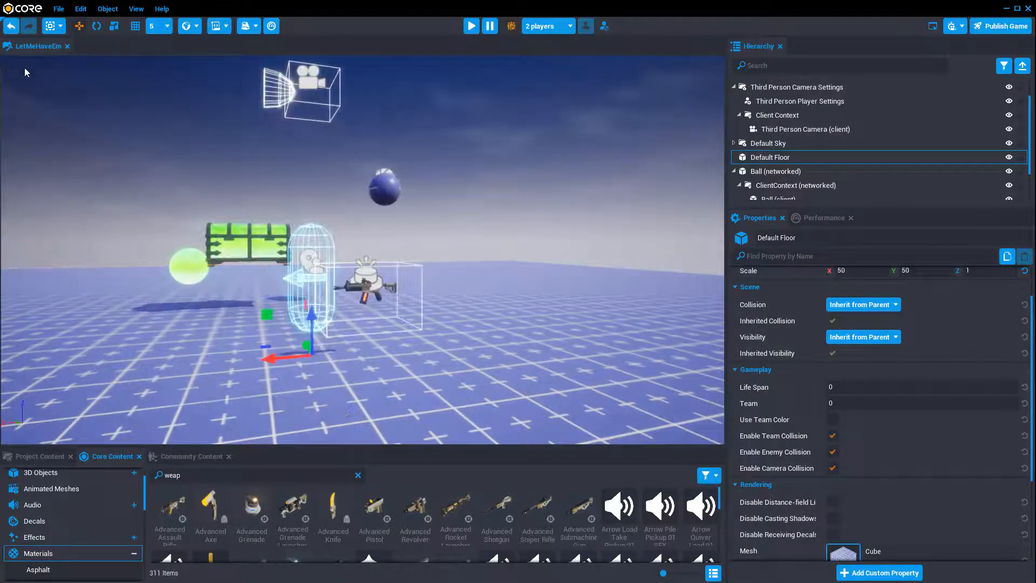
Select the whole Advanced Assault Rifle rather than its pickup trigger and set its equipment Socket to upper_spine
{"action": "left_click", "coordinate": [411, 319]}
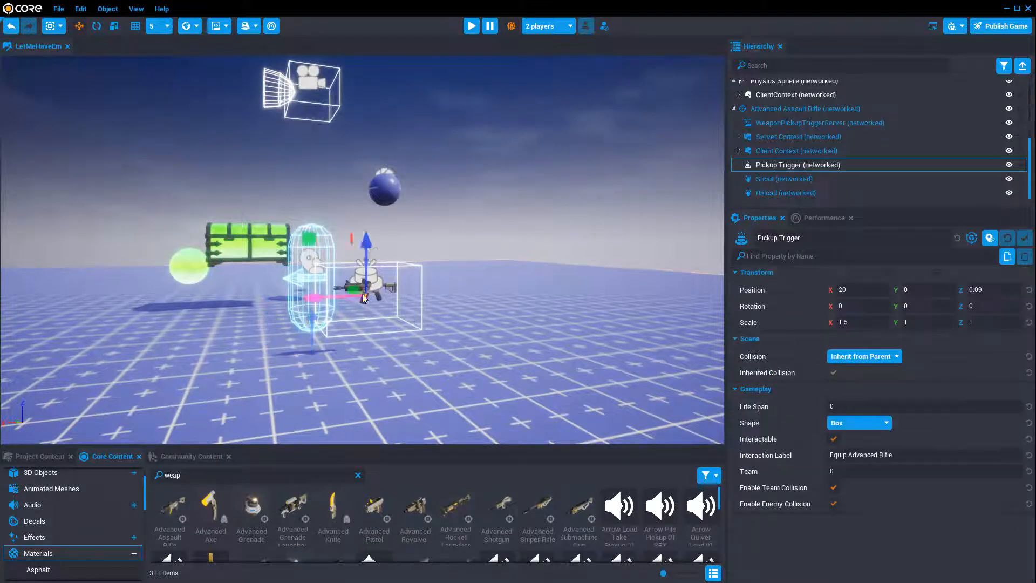
{"action": "left_click", "coordinate": [782, 109]}
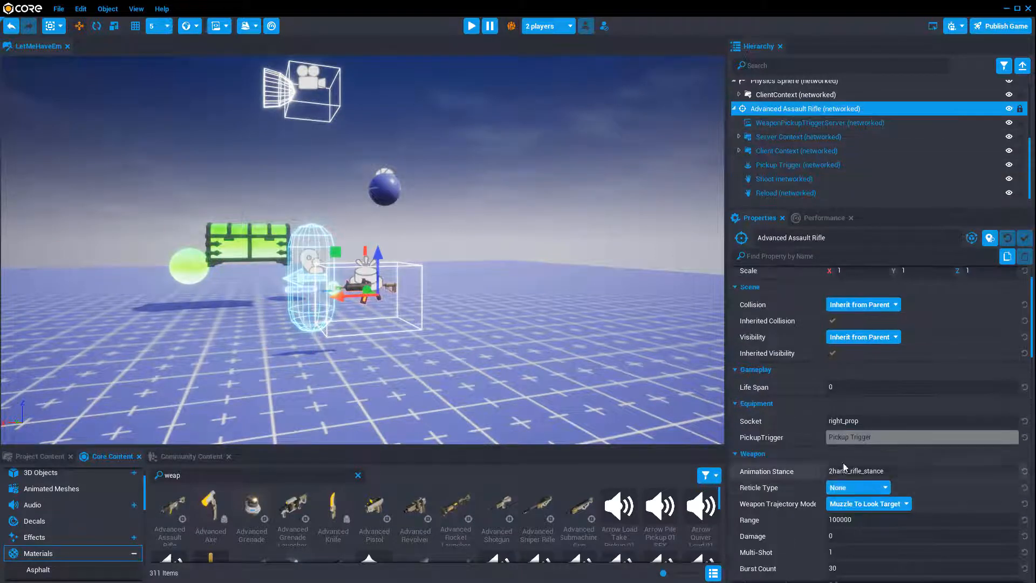
{"action": "left_click", "coordinate": [914, 422]}
{"action": "key", "text": "BackSpace"}
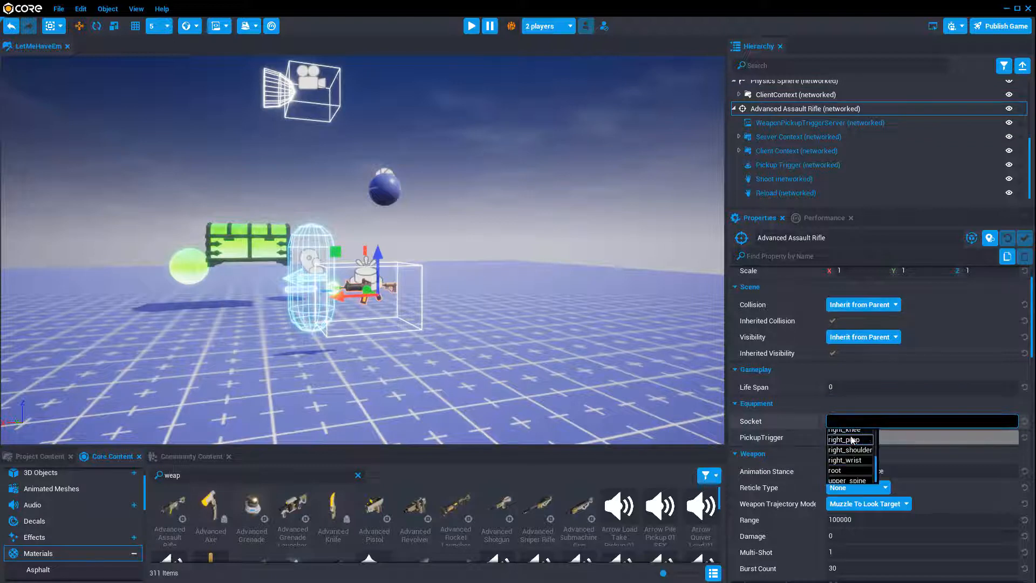
{"action": "left_click", "coordinate": [846, 477]}
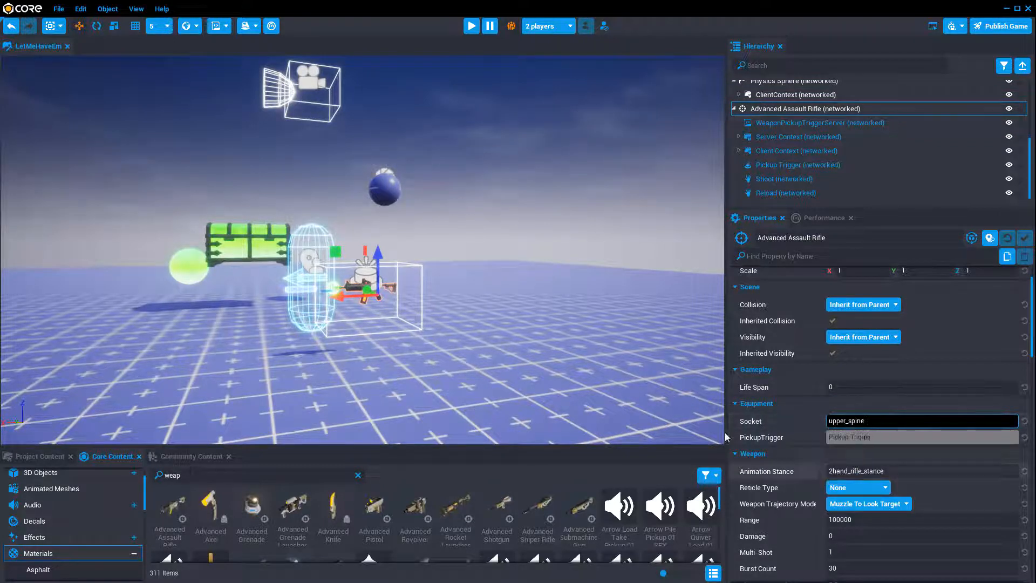
Preview the game, pick up the rifle to check how it attaches at the upper_spine socket while moving around, and stop the preview
{"action": "left_click", "coordinate": [598, 345]}
{"action": "key", "text": "="}
{"action": "key", "text": "w"}
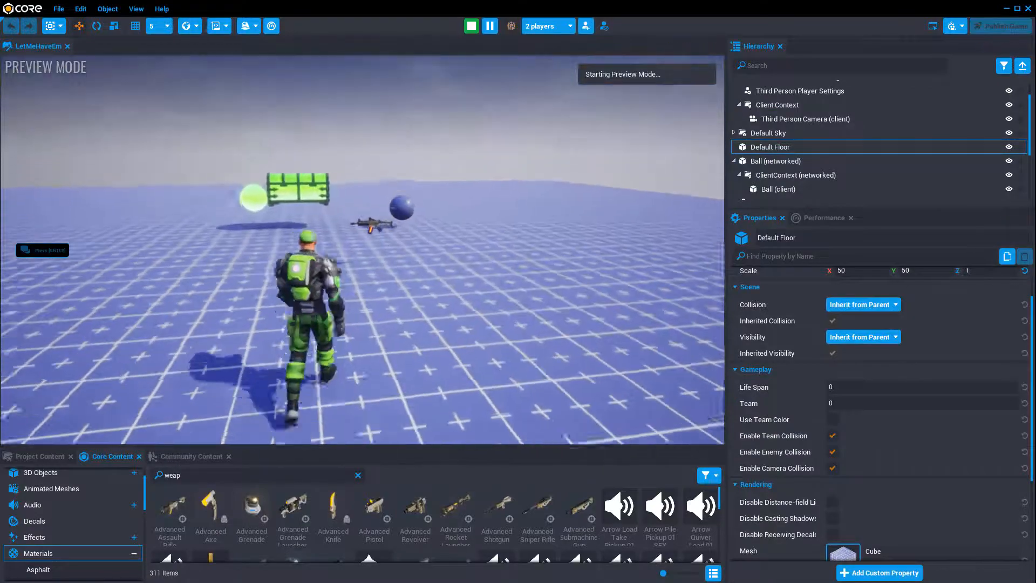
{"action": "key", "text": "f"}
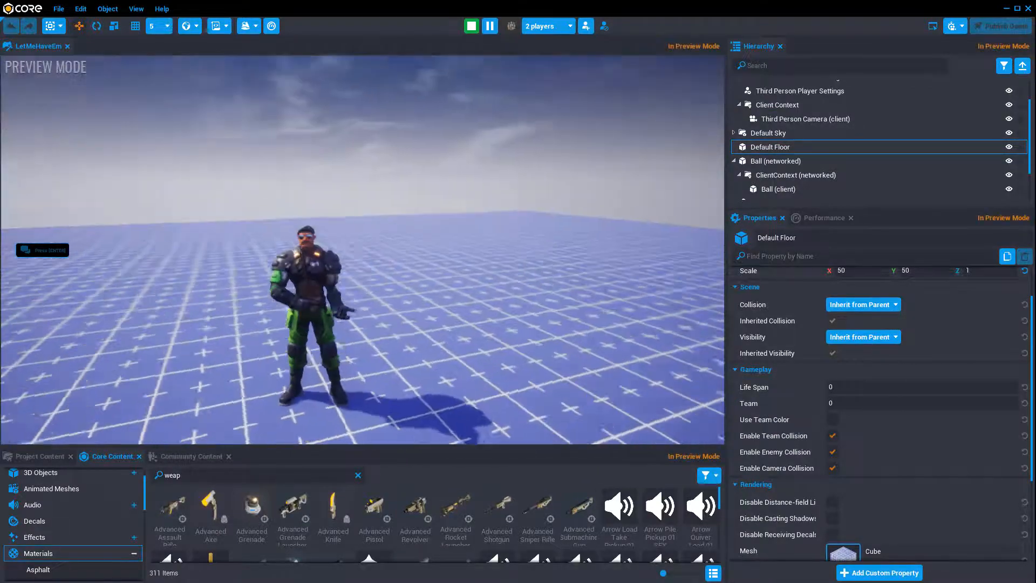
{"action": "key", "text": "w"}
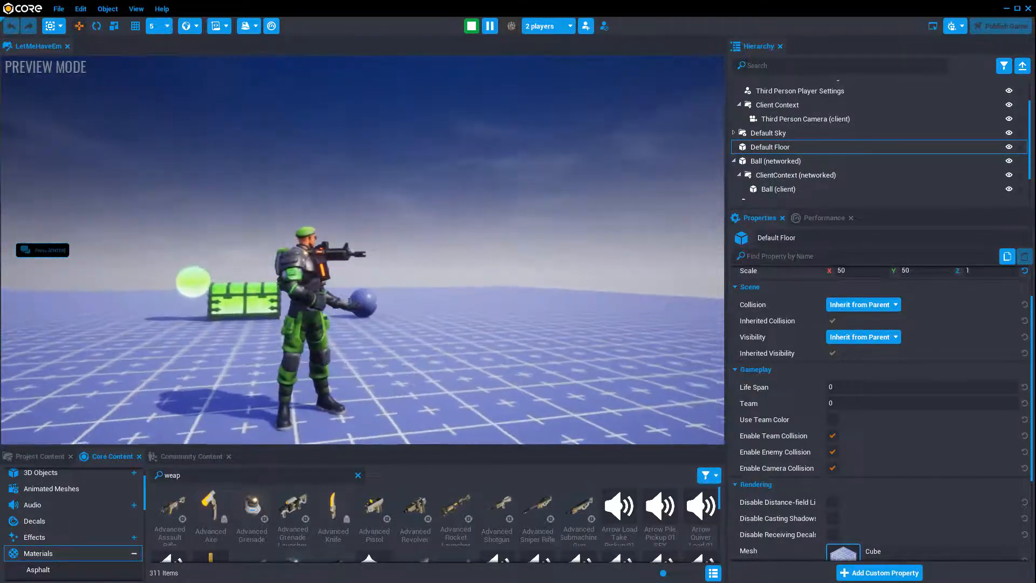
{"action": "key", "text": "s"}
{"action": "key", "text": "d"}
{"action": "key", "text": "w"}
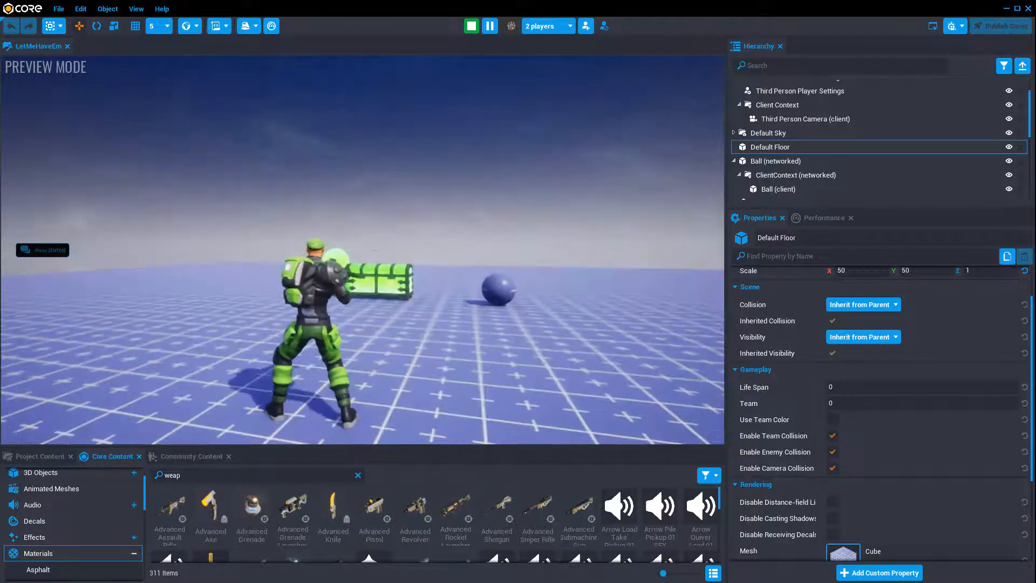
{"action": "key", "text": "equal"}
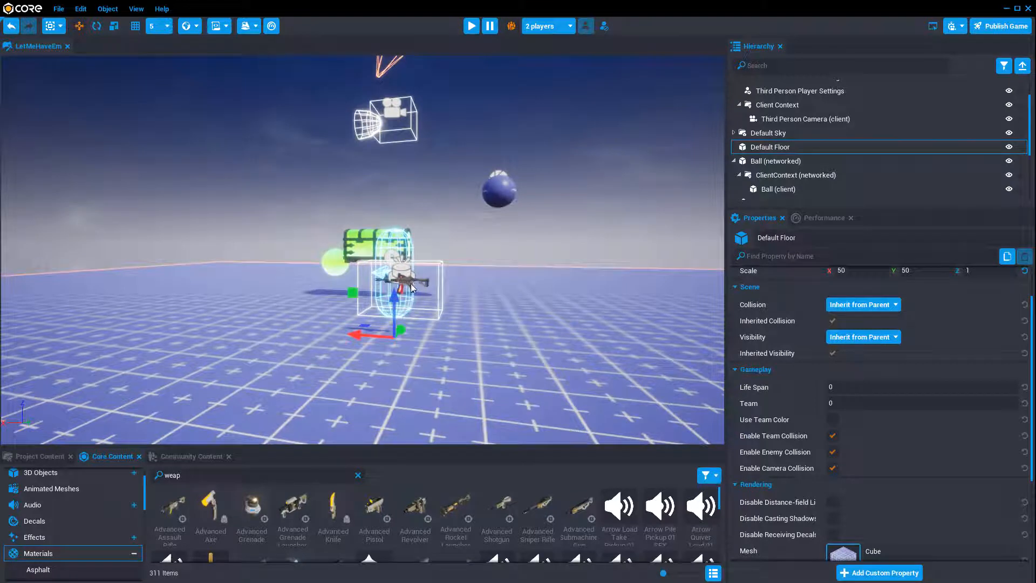
Select the Advanced Assault Rifle and set its equipment Socket to right_prop
{"action": "left_click", "coordinate": [412, 287]}
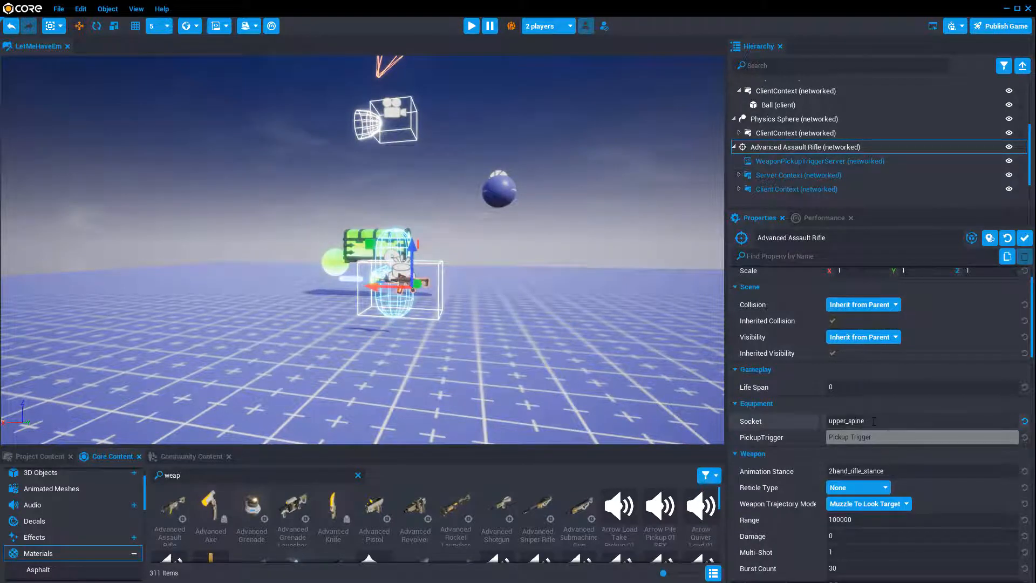
{"action": "left_click", "coordinate": [818, 404]}
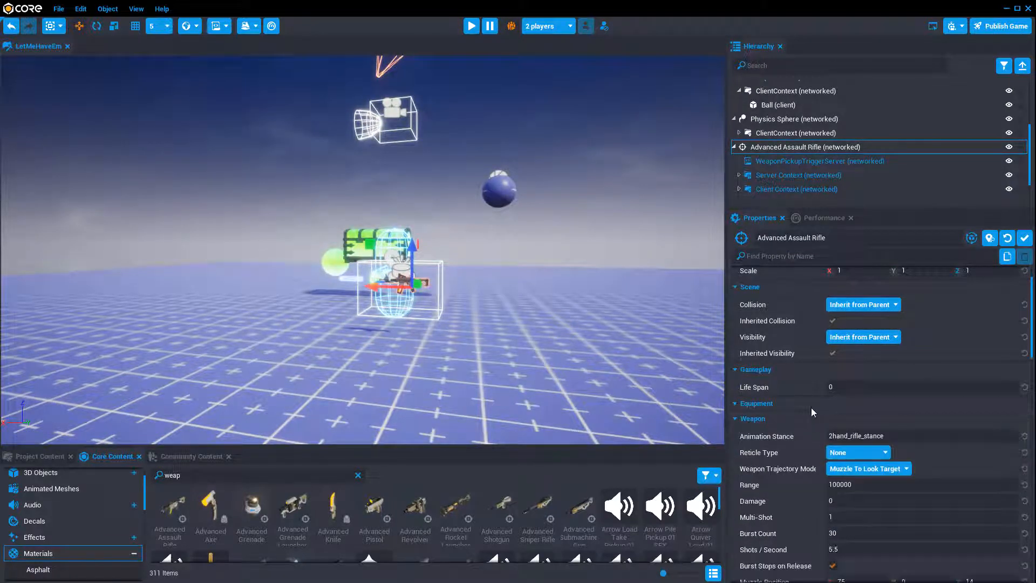
{"action": "left_click", "coordinate": [734, 404]}
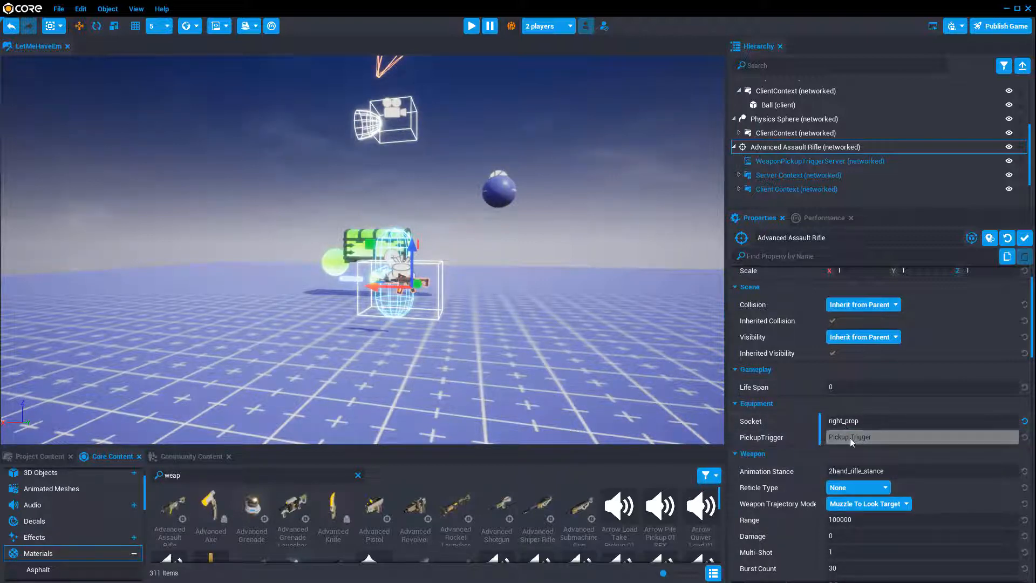
Review the rifle's Weapon and Projectile properties, including stance, range, damage, burst and projectile settings
{"action": "scroll", "coordinate": [851, 443], "scroll_direction": "down", "scroll_amount": 3}
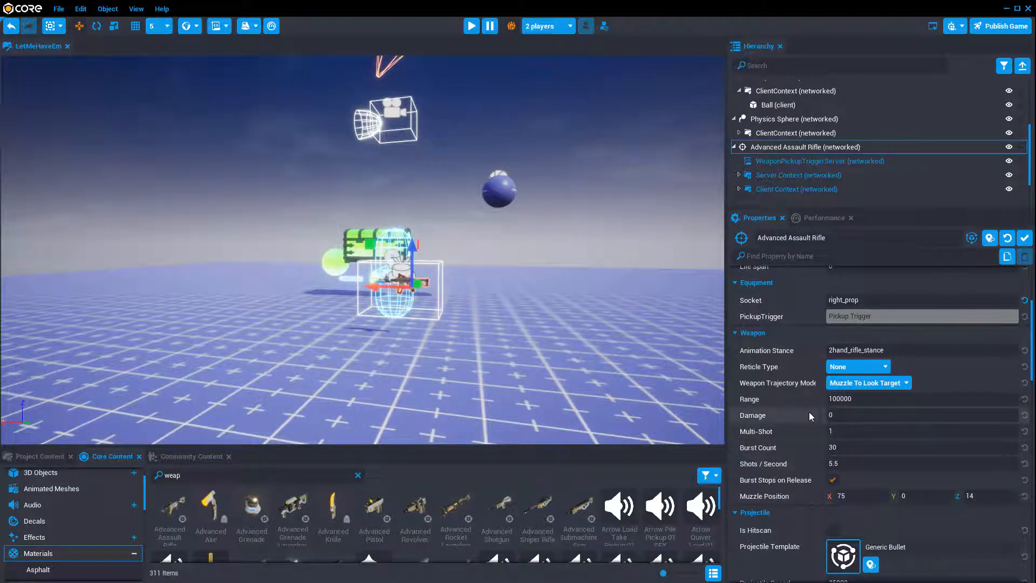
{"action": "scroll", "coordinate": [808, 412], "scroll_direction": "down", "scroll_amount": 5}
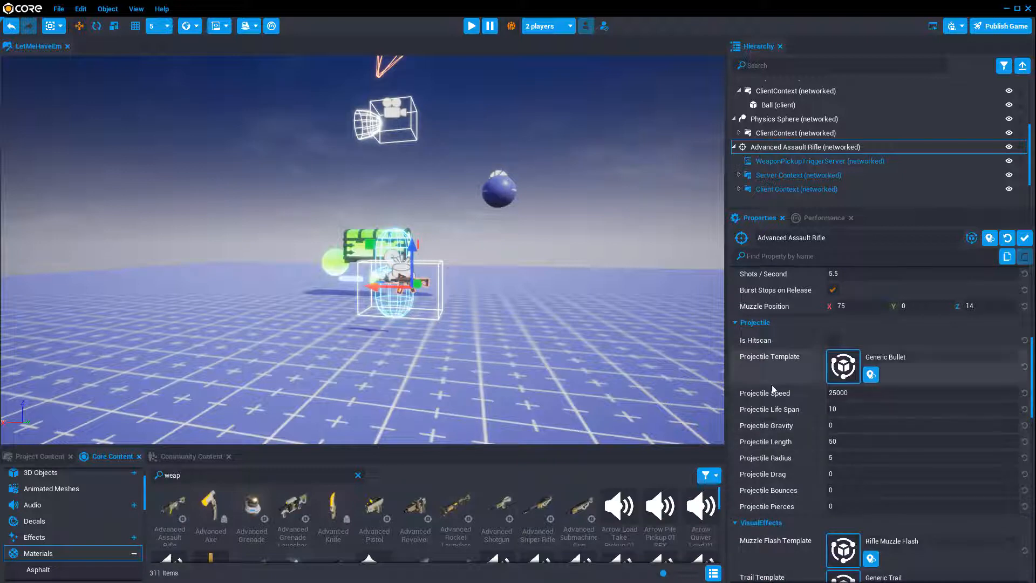
{"action": "scroll", "coordinate": [798, 490], "scroll_direction": "up", "scroll_amount": 2}
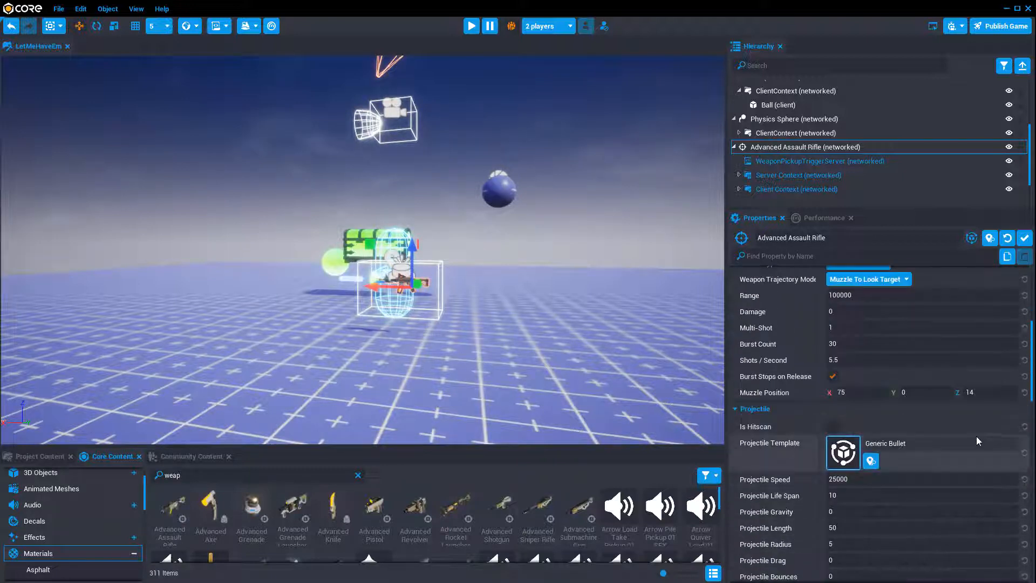
{"action": "scroll", "coordinate": [918, 452], "scroll_direction": "up", "scroll_amount": 3}
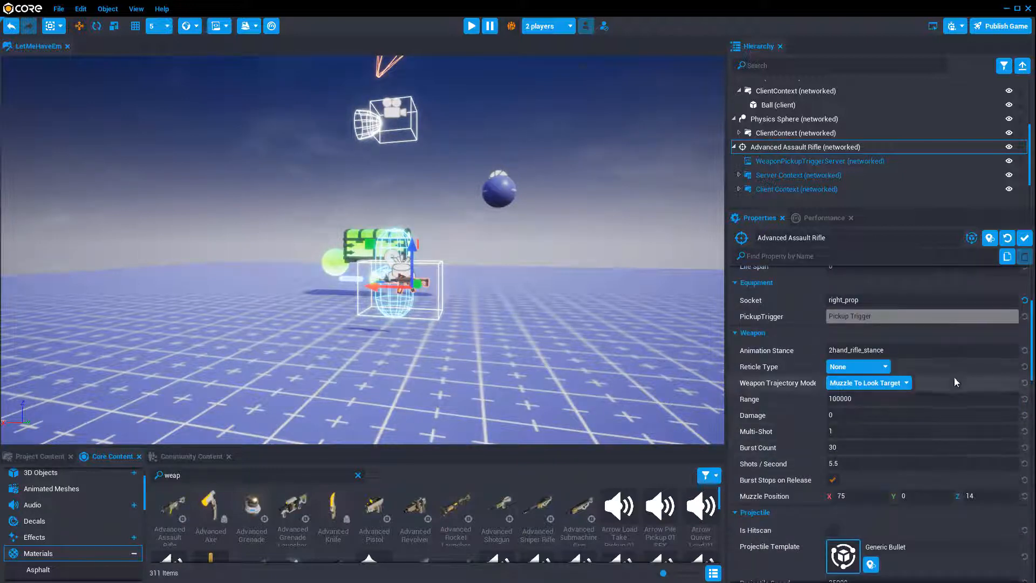
{"action": "scroll", "coordinate": [923, 455], "scroll_direction": "down", "scroll_amount": 1}
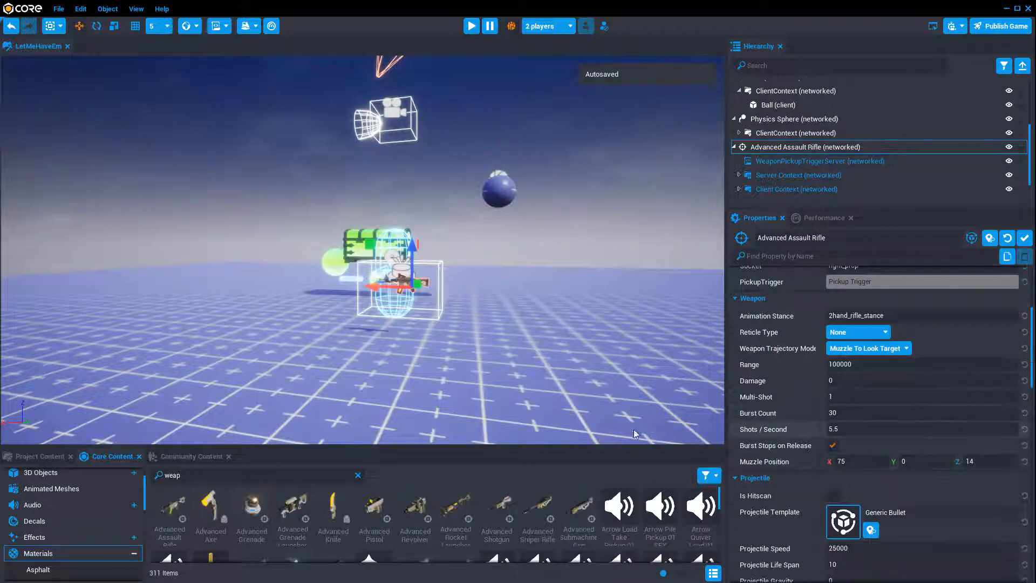
Preview the game, pick up the rifle and fire several shots across the floor, and stop the preview
{"action": "left_click", "coordinate": [587, 387]}
{"action": "key", "text": "="}
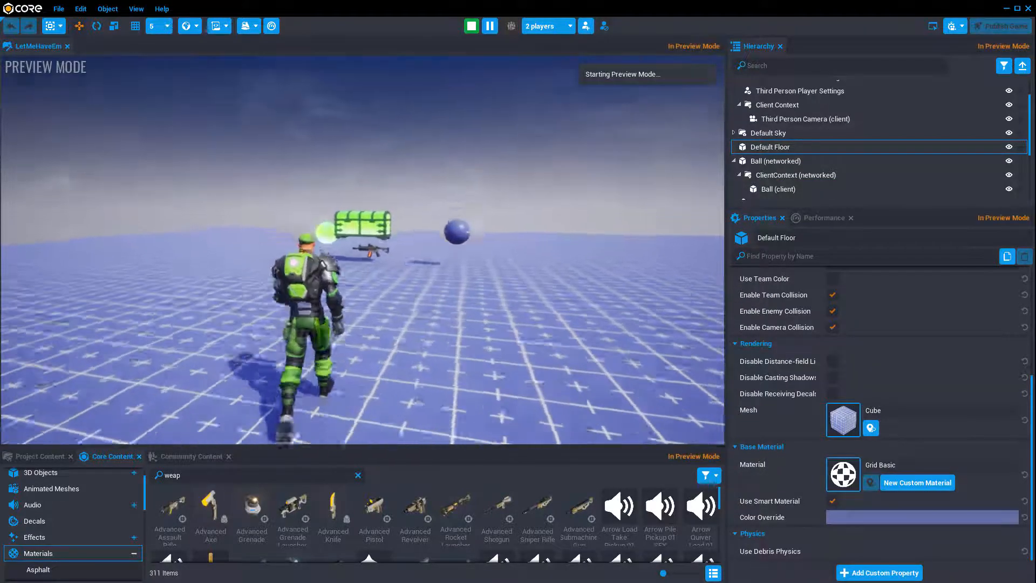
{"action": "key", "text": "w"}
{"action": "key", "text": "f"}
{"action": "left_click", "coordinate": [363, 250]}
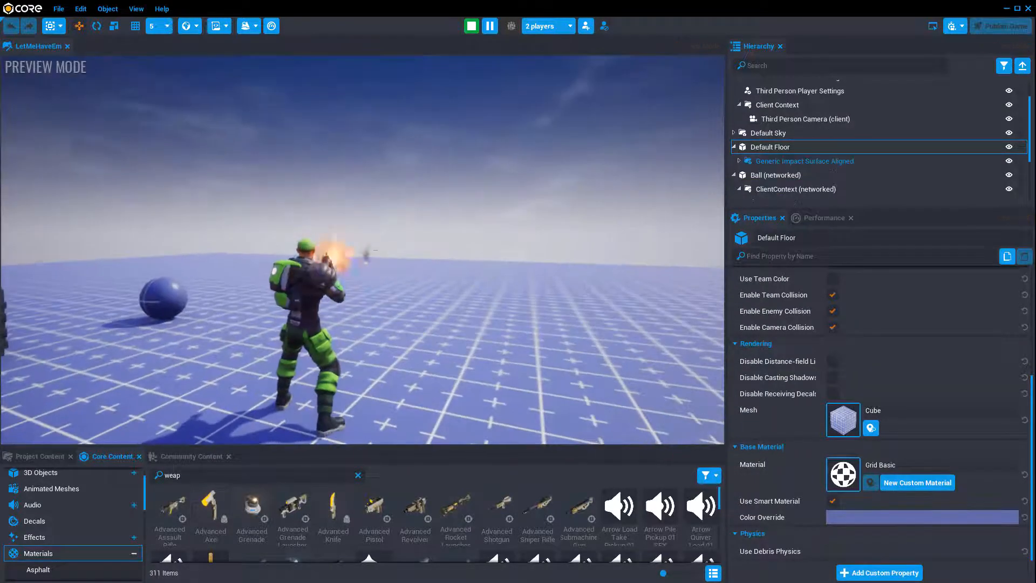
{"action": "left_click", "coordinate": [362, 250]}
{"action": "left_click", "coordinate": [362, 250]}
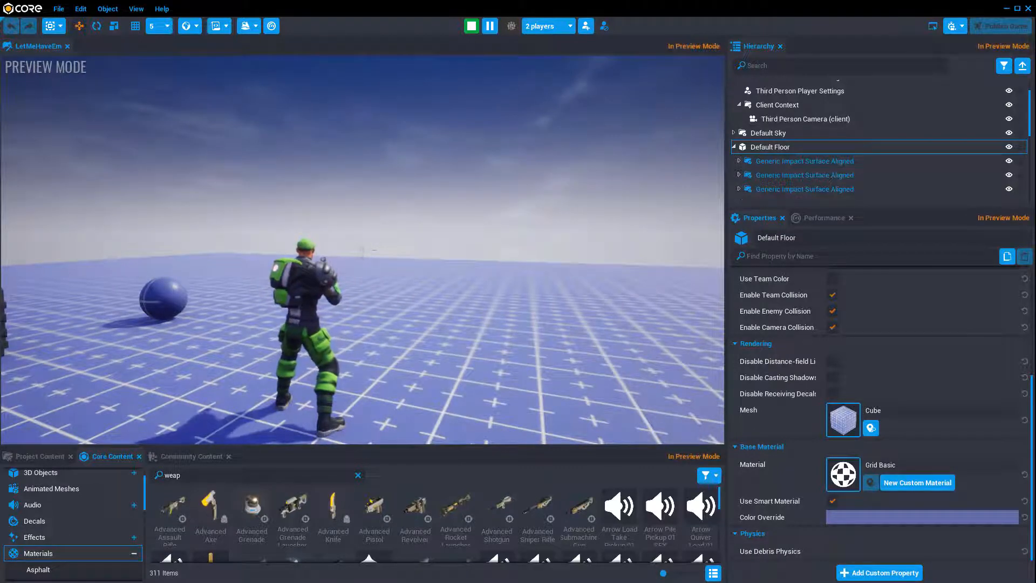
{"action": "key", "text": "="}
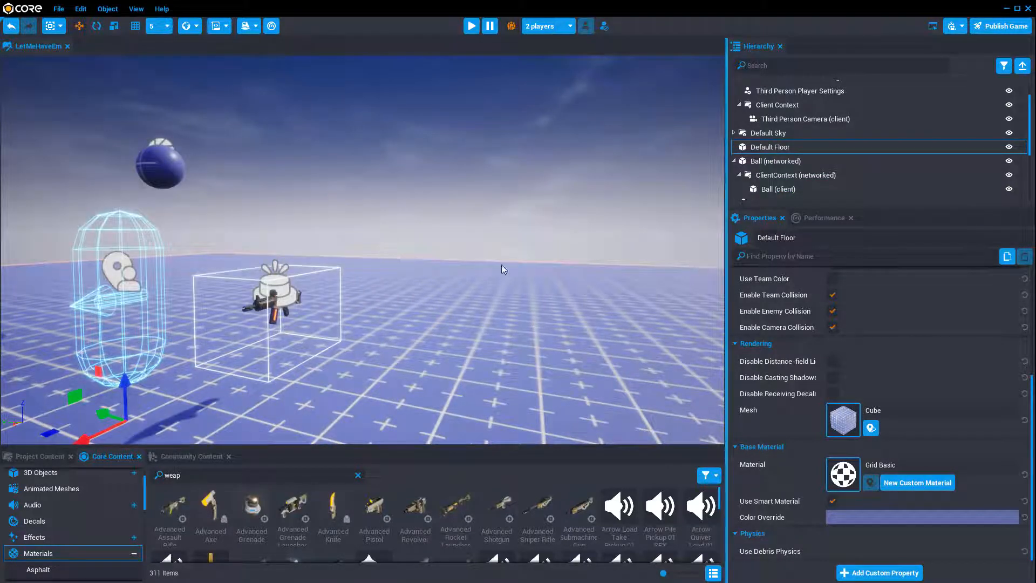
Select the whole Advanced Assault Rifle and set its Shots / Second to 15
{"action": "scroll", "coordinate": [786, 124], "scroll_direction": "up", "scroll_amount": 3}
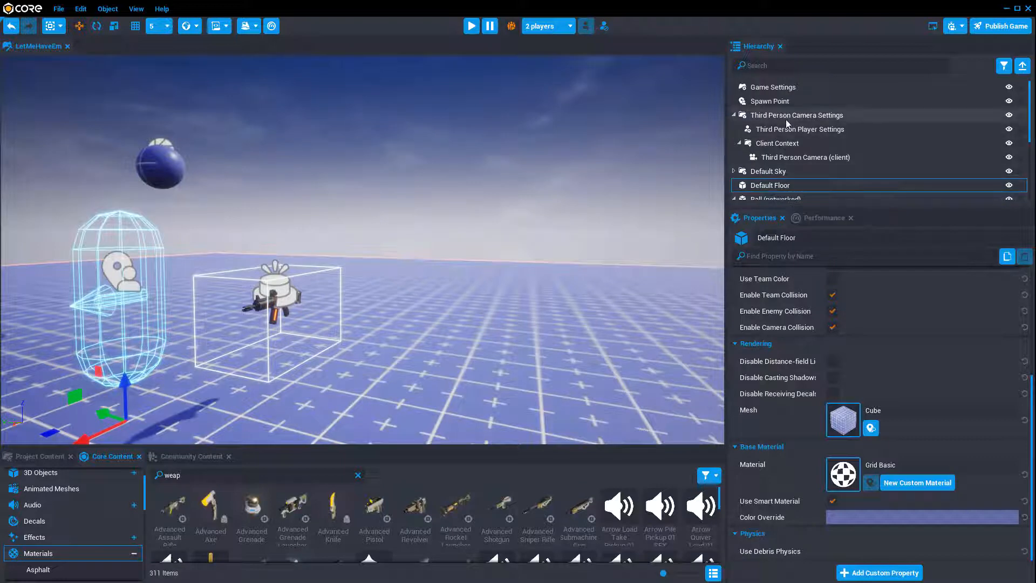
{"action": "scroll", "coordinate": [785, 119], "scroll_direction": "down", "scroll_amount": 5}
{"action": "left_click", "coordinate": [764, 108]}
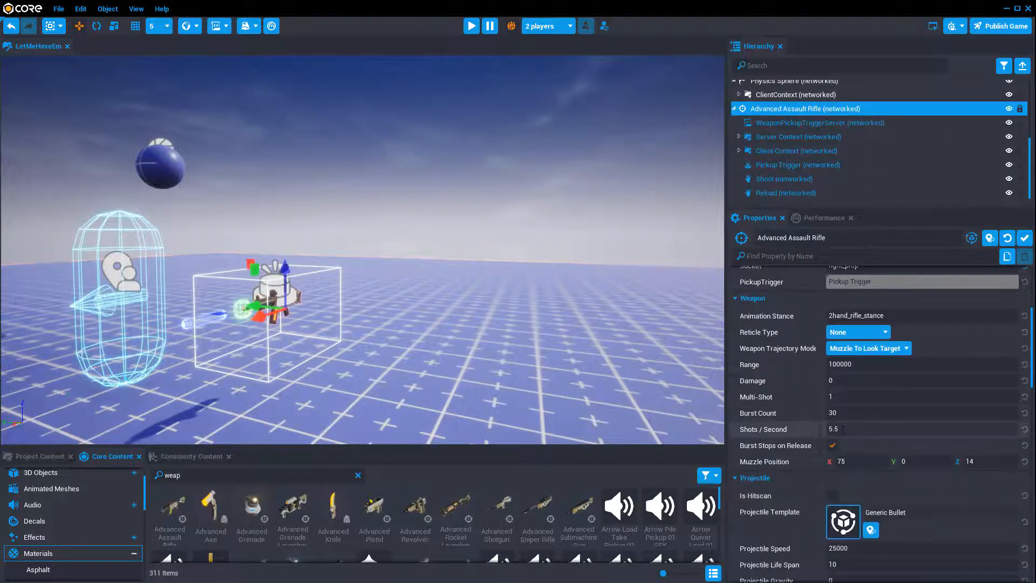
Preview the game again to test the rifle's changed firing rate, and stop the preview
{"action": "left_click", "coordinate": [618, 325]}
{"action": "key", "text": "="}
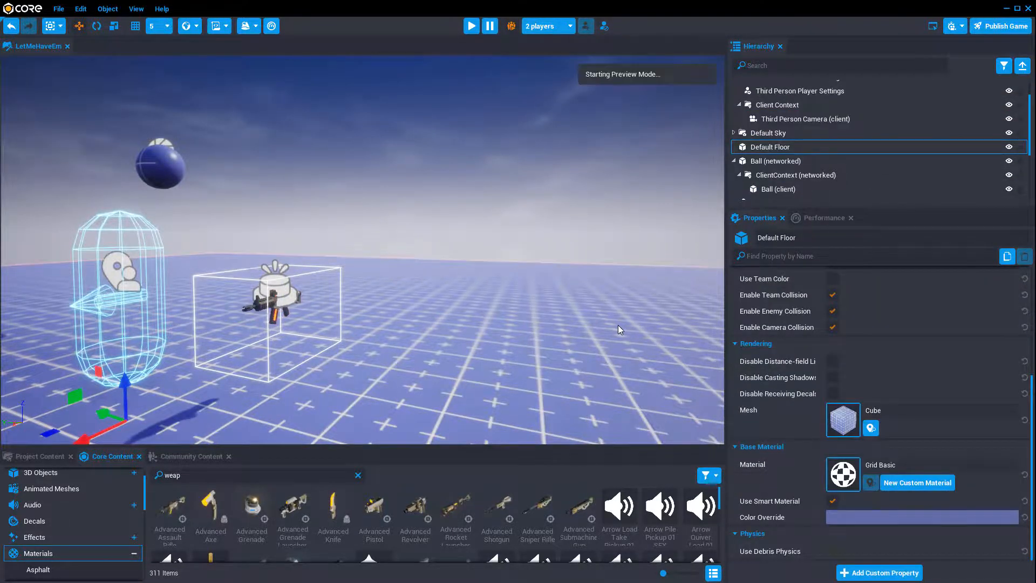
{"action": "key", "text": "w"}
{"action": "left_click", "coordinate": [618, 326]}
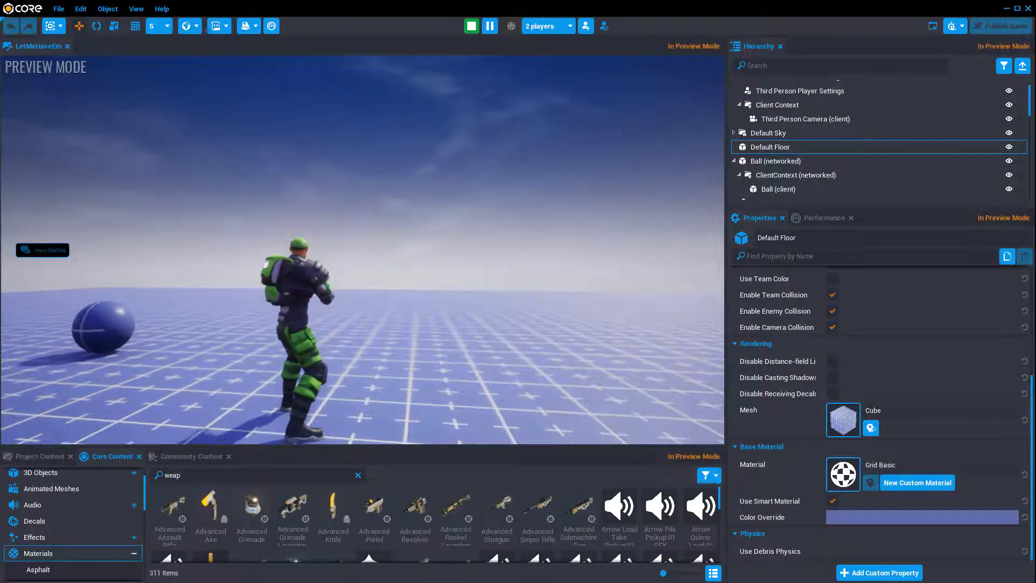
{"action": "key", "text": "="}
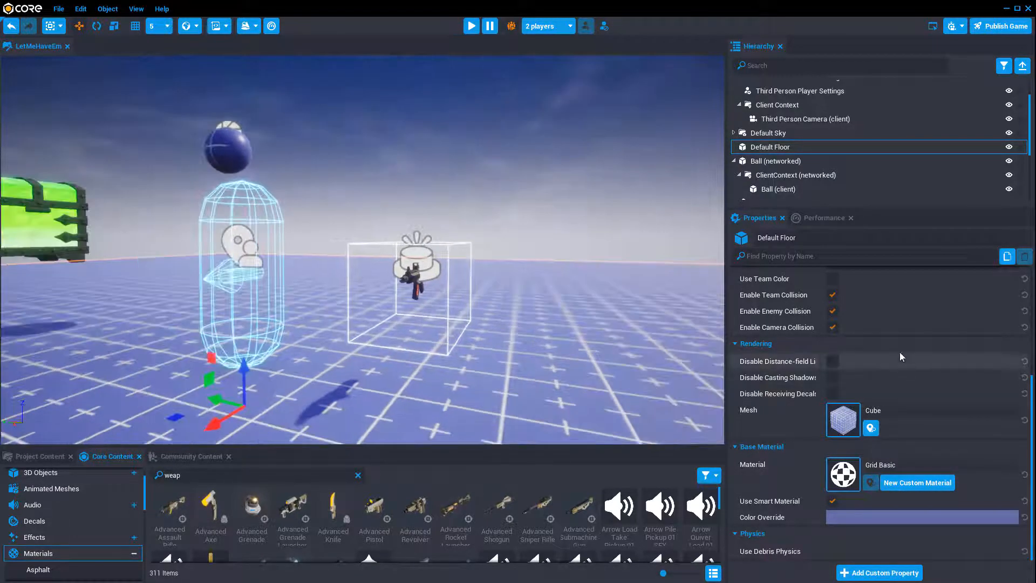
Select the whole Advanced Assault Rifle instead of its gas cylinder part and enable Is Hitscan for its projectile
{"action": "scroll", "coordinate": [899, 356], "scroll_direction": "up", "scroll_amount": 1}
{"action": "left_click", "coordinate": [411, 279]}
{"action": "scroll", "coordinate": [887, 160], "scroll_direction": "up", "scroll_amount": 4}
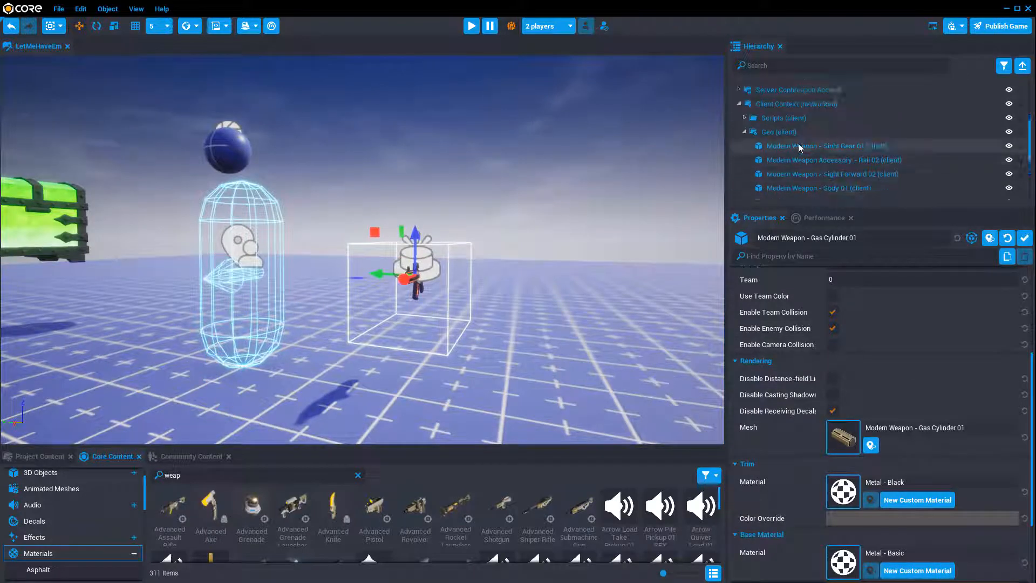
{"action": "left_click", "coordinate": [809, 113]}
{"action": "scroll", "coordinate": [889, 413], "scroll_direction": "down", "scroll_amount": 10}
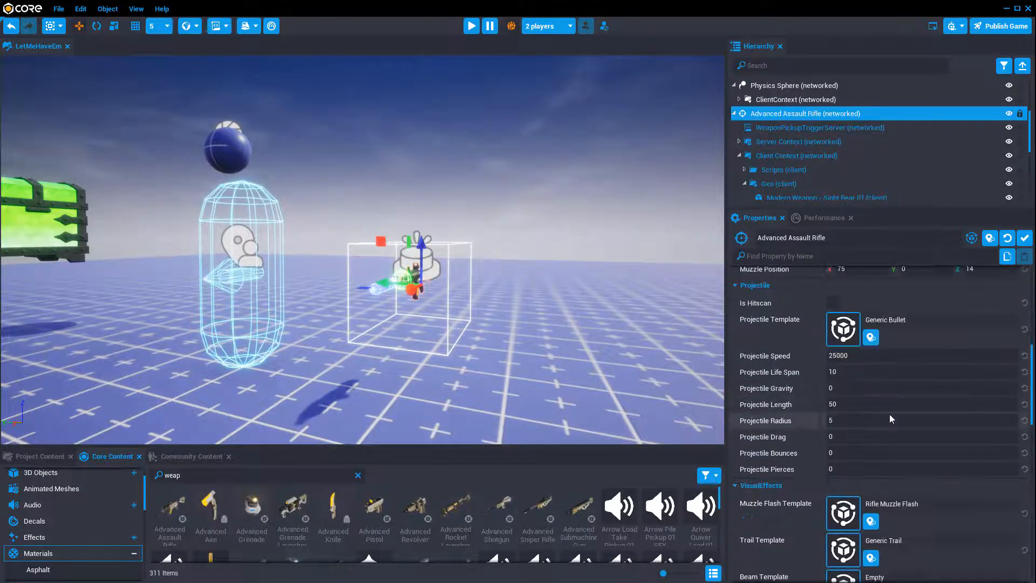
{"action": "scroll", "coordinate": [807, 348], "scroll_direction": "up", "scroll_amount": 4}
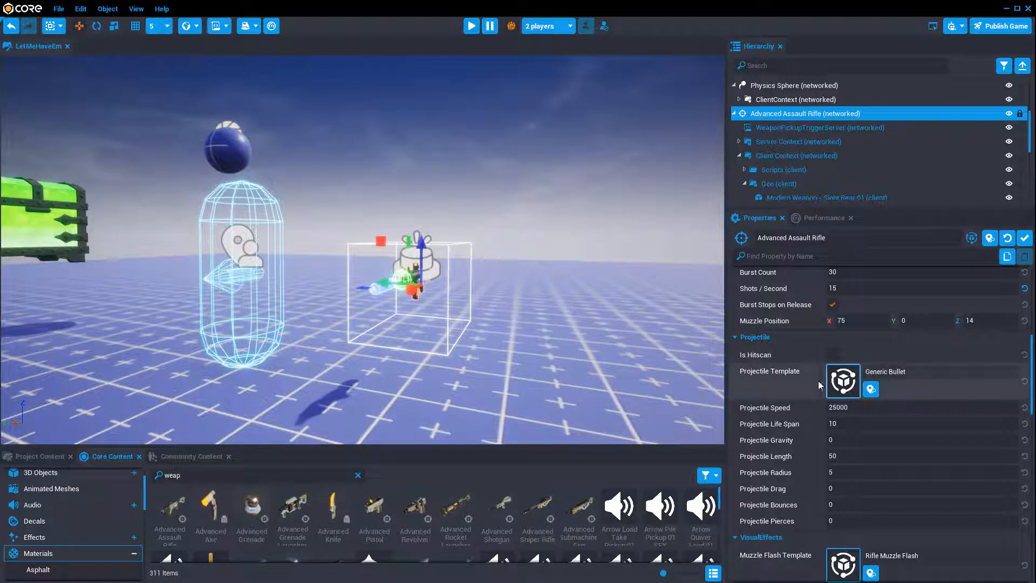
{"action": "left_click", "coordinate": [833, 355]}
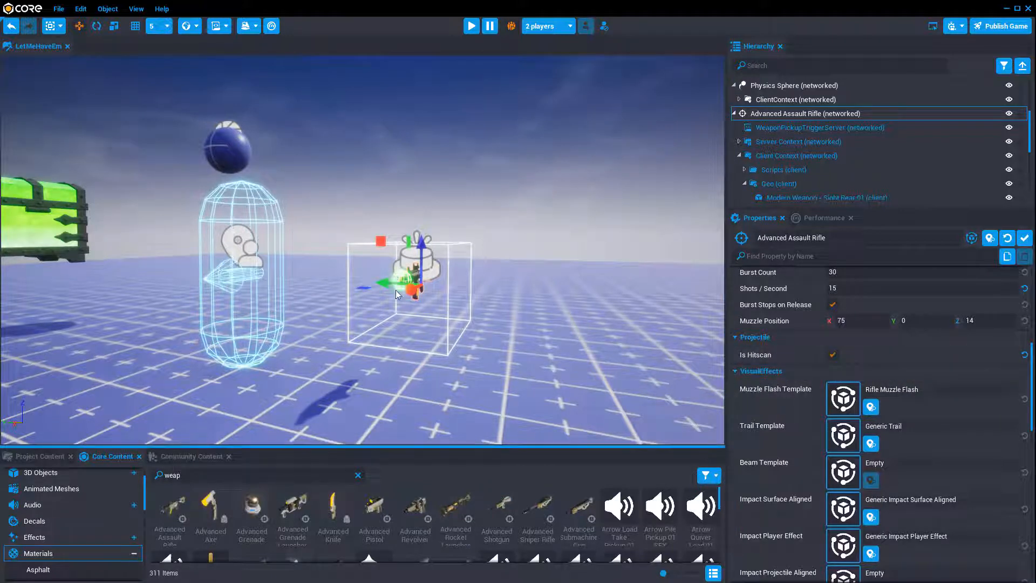
Examine the rifle's visual effects, ammo, spread, ability and custom properties
{"action": "scroll", "coordinate": [961, 460], "scroll_direction": "down", "scroll_amount": 2}
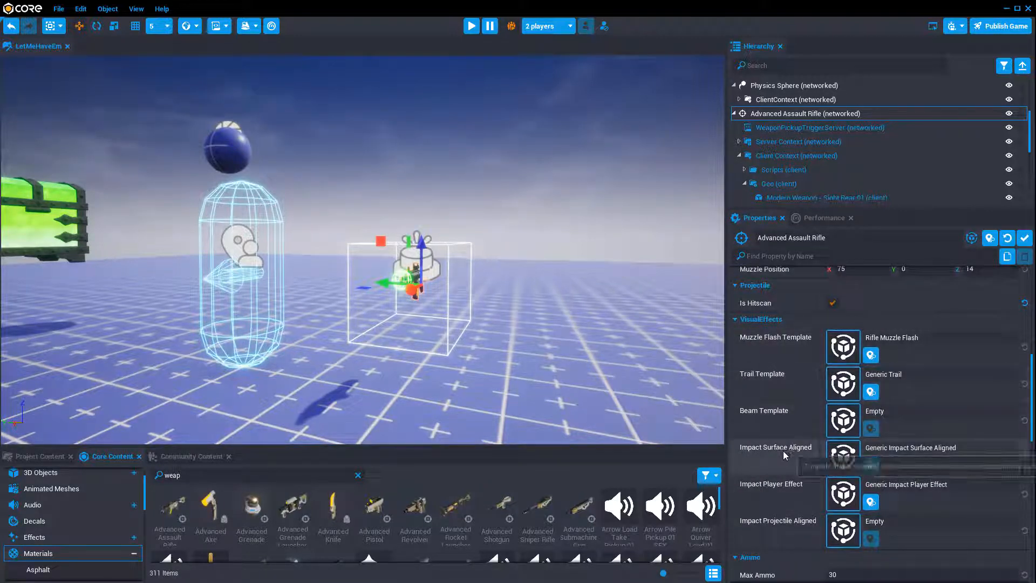
{"action": "scroll", "coordinate": [908, 425], "scroll_direction": "down", "scroll_amount": 12}
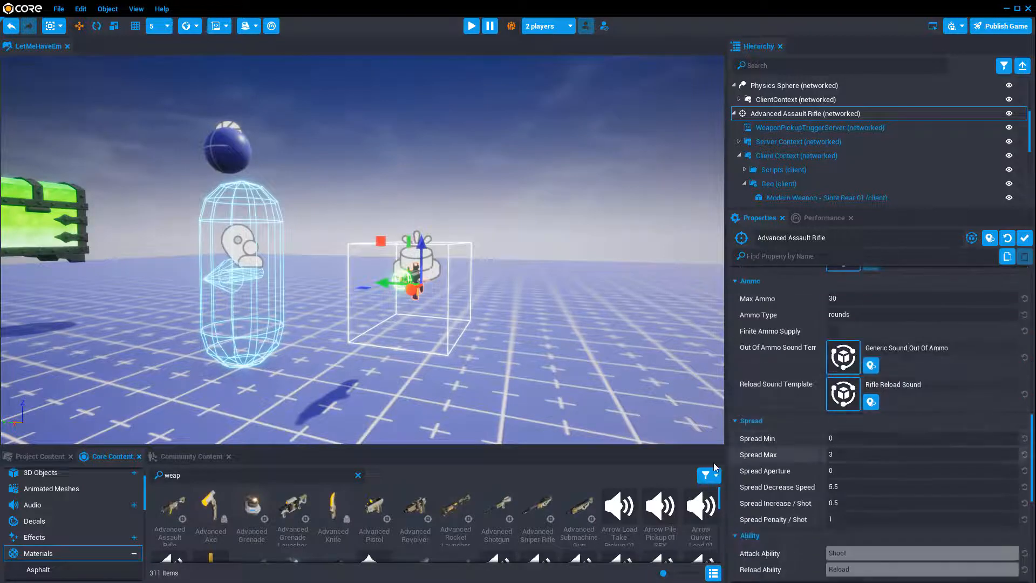
{"action": "scroll", "coordinate": [922, 491], "scroll_direction": "down", "scroll_amount": 10}
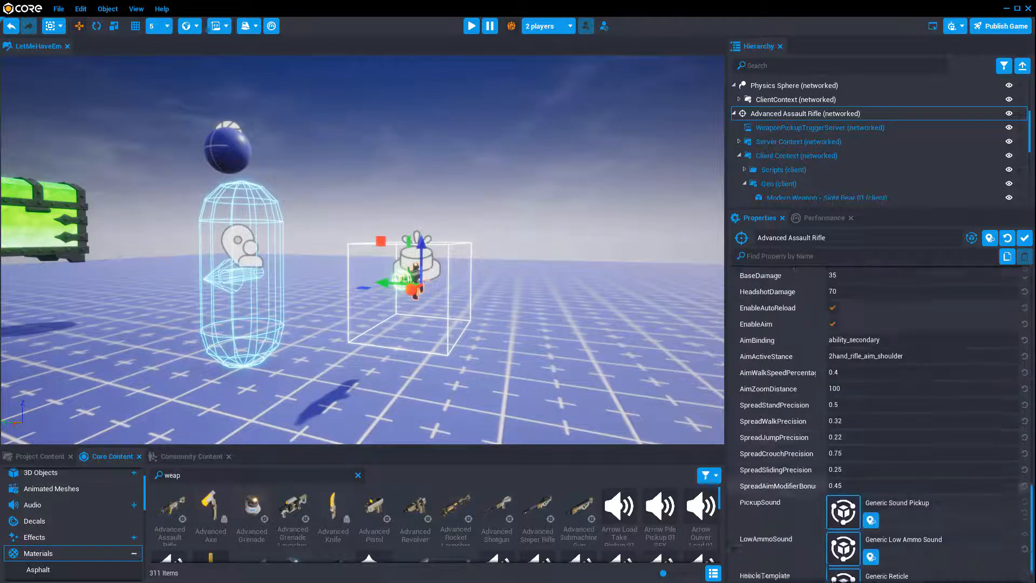
{"action": "scroll", "coordinate": [930, 435], "scroll_direction": "up", "scroll_amount": 4}
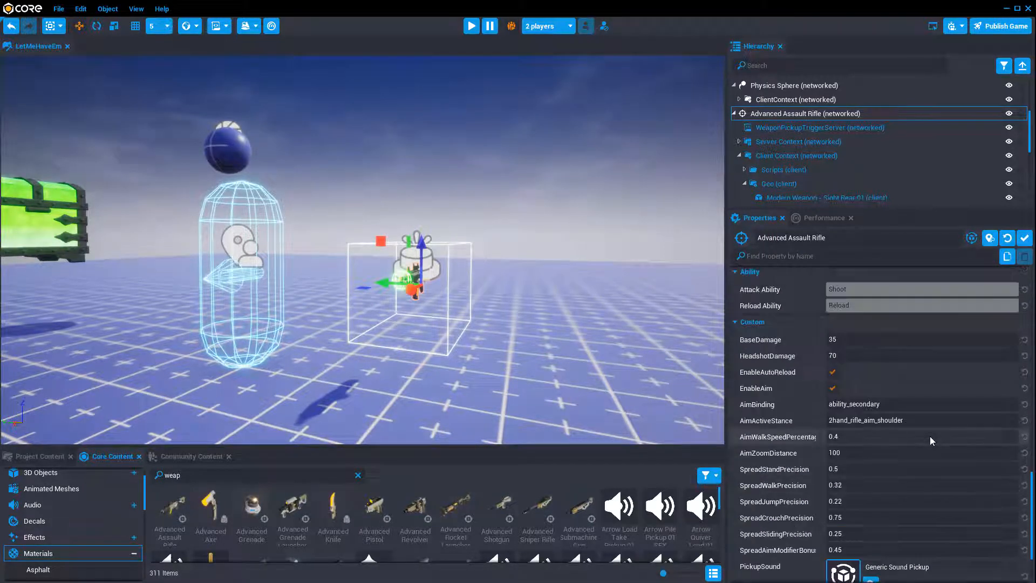
{"action": "scroll", "coordinate": [930, 435], "scroll_direction": "up", "scroll_amount": 8}
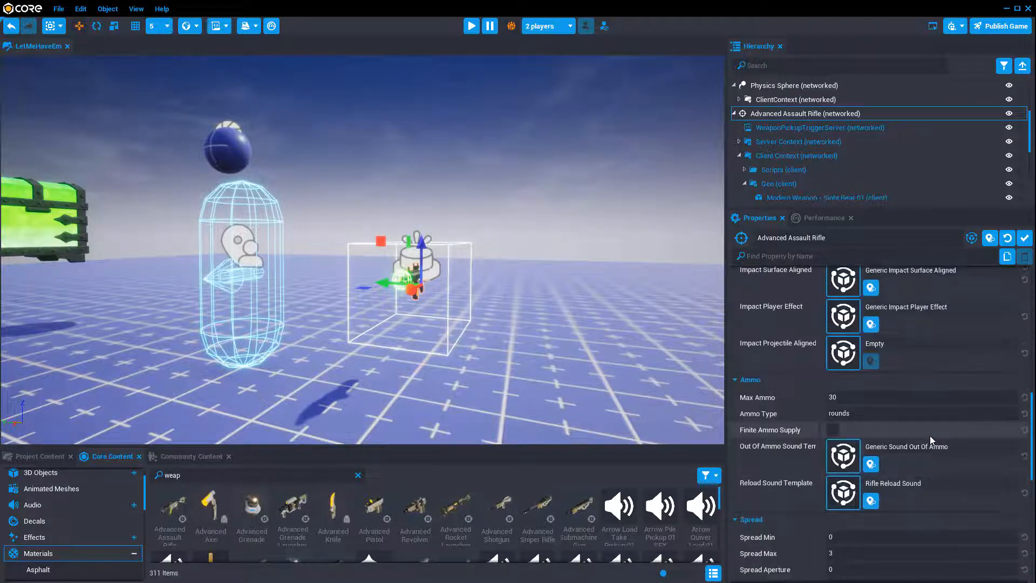
{"action": "scroll", "coordinate": [930, 436], "scroll_direction": "up", "scroll_amount": 3}
{"action": "scroll", "coordinate": [924, 142], "scroll_direction": "up", "scroll_amount": 2}
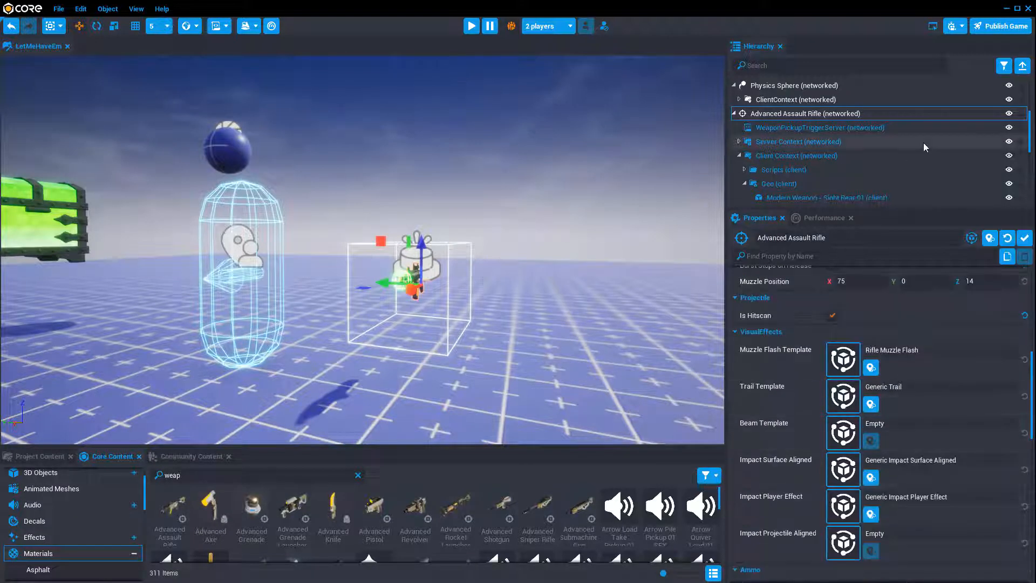
Add a Vector3 custom property named CustomPos to the Physics Sphere
{"action": "scroll", "coordinate": [907, 161], "scroll_direction": "up", "scroll_amount": 2}
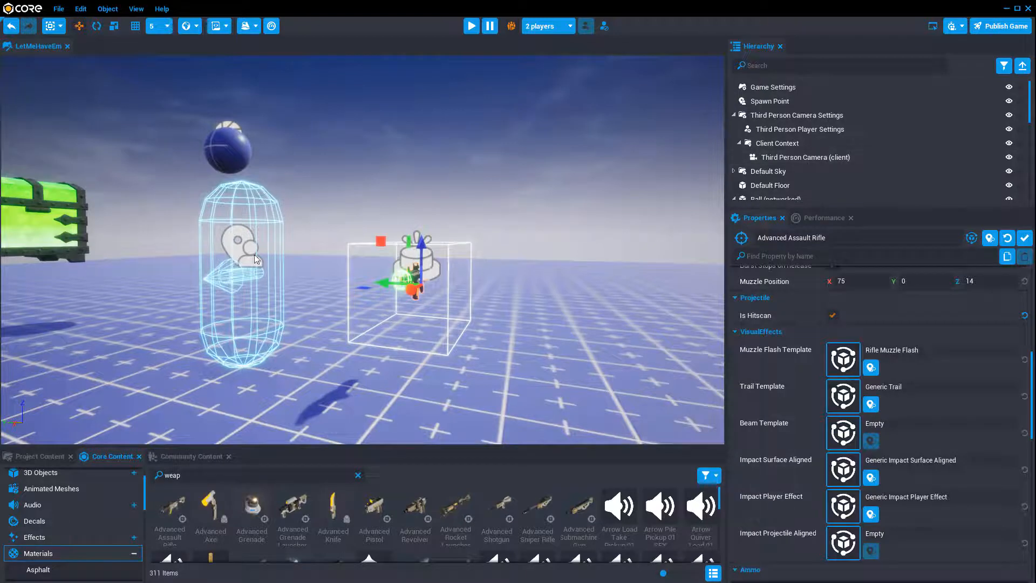
{"action": "left_click", "coordinate": [235, 148]}
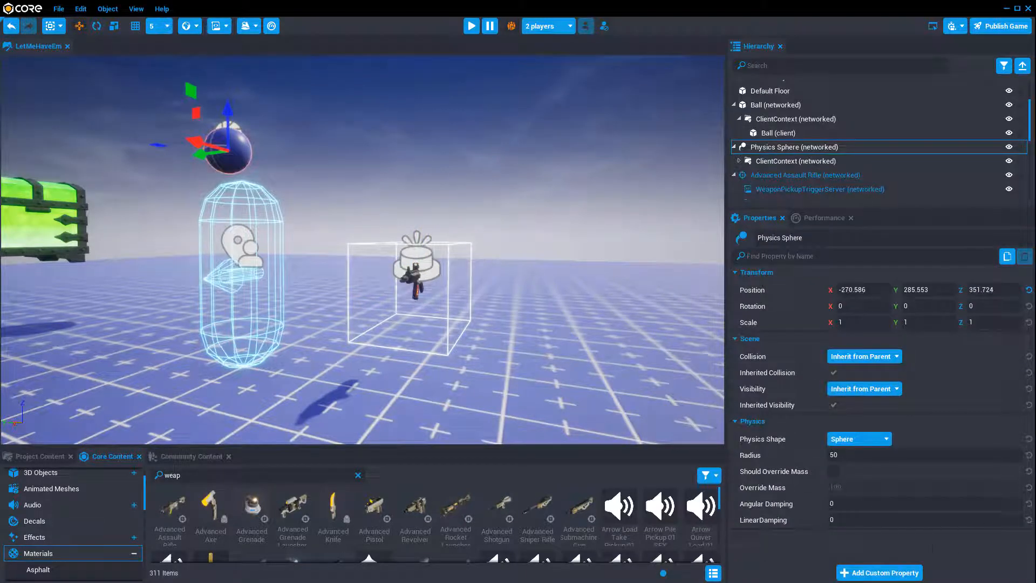
{"action": "left_click", "coordinate": [879, 572]}
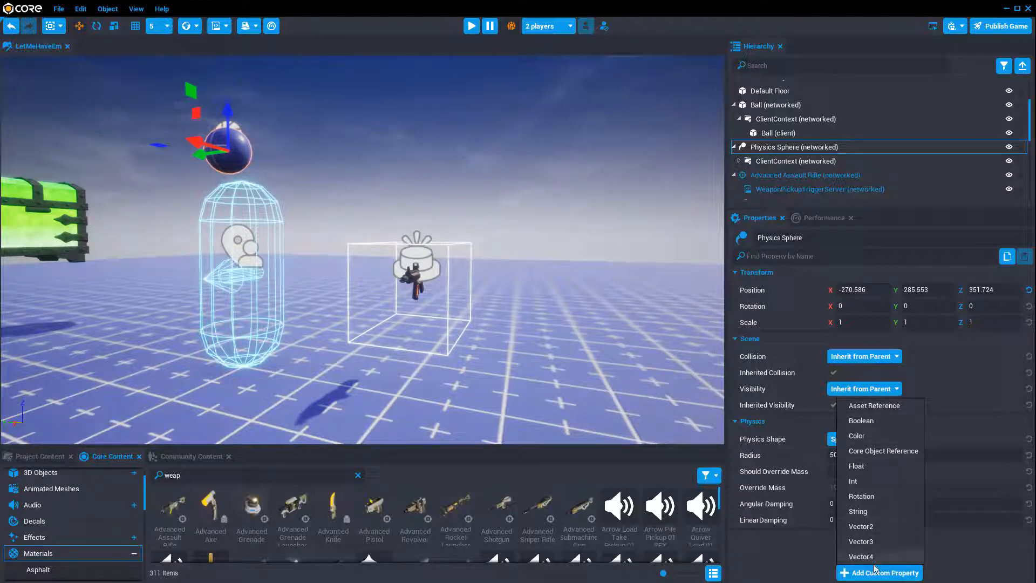
{"action": "left_click", "coordinate": [880, 541]}
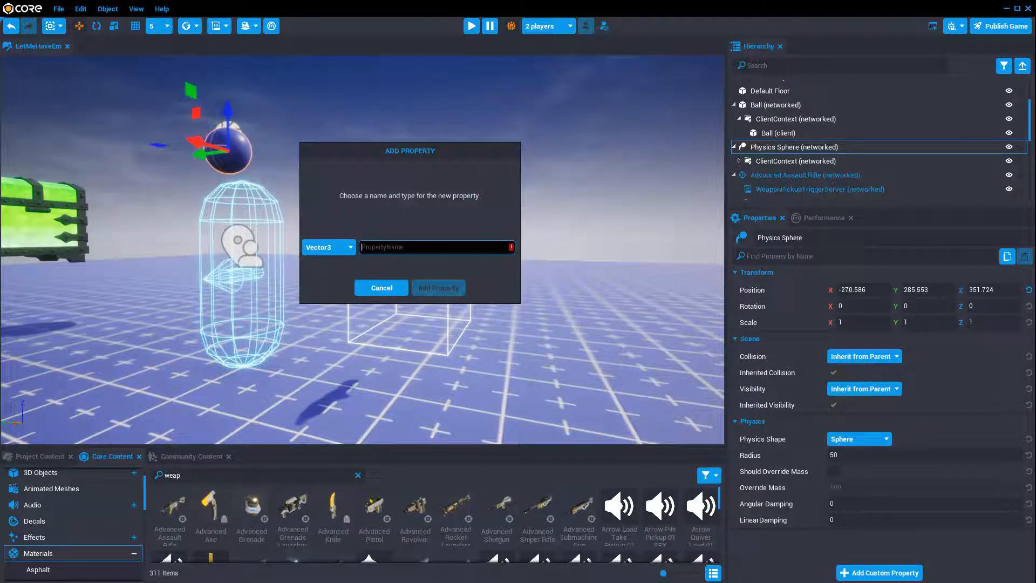
{"action": "type", "text": "CustomPo"}
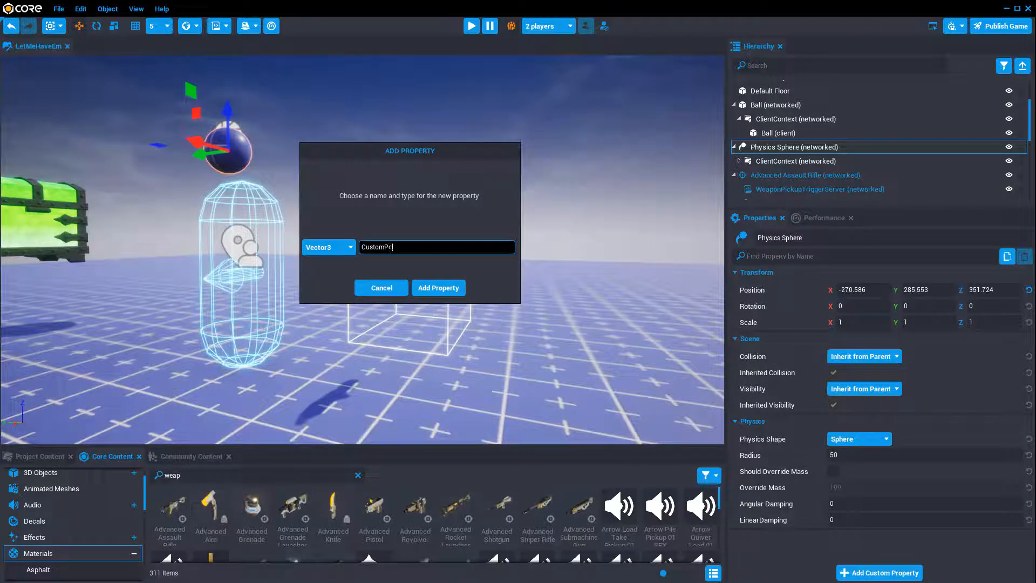
{"action": "type", "text": "s"}
{"action": "key", "text": "Return"}
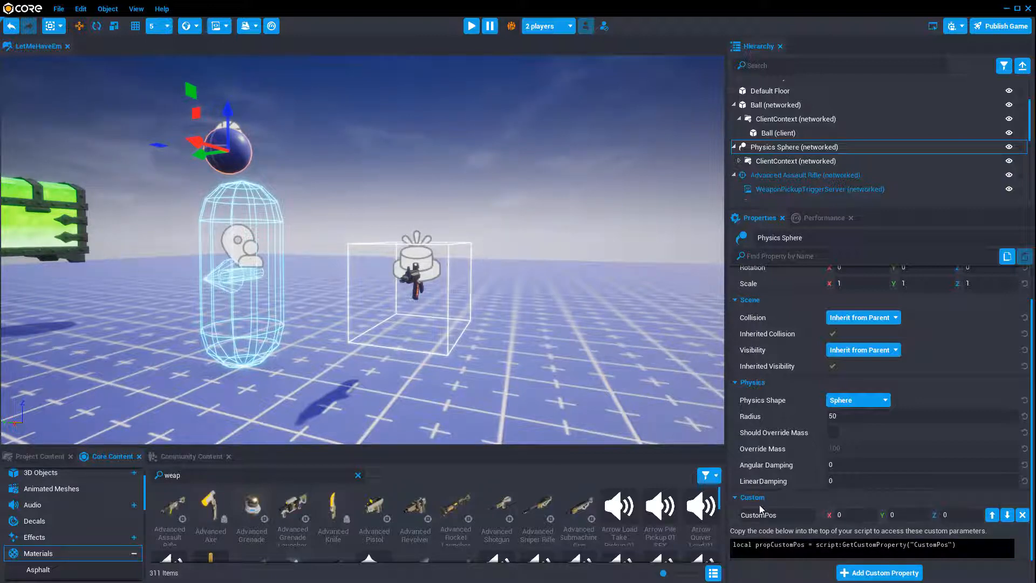
Examine the generated script line and variable name for accessing the CustomPos property
{"action": "left_click_drag", "start_coordinate": [954, 544], "coordinate": [719, 538]}
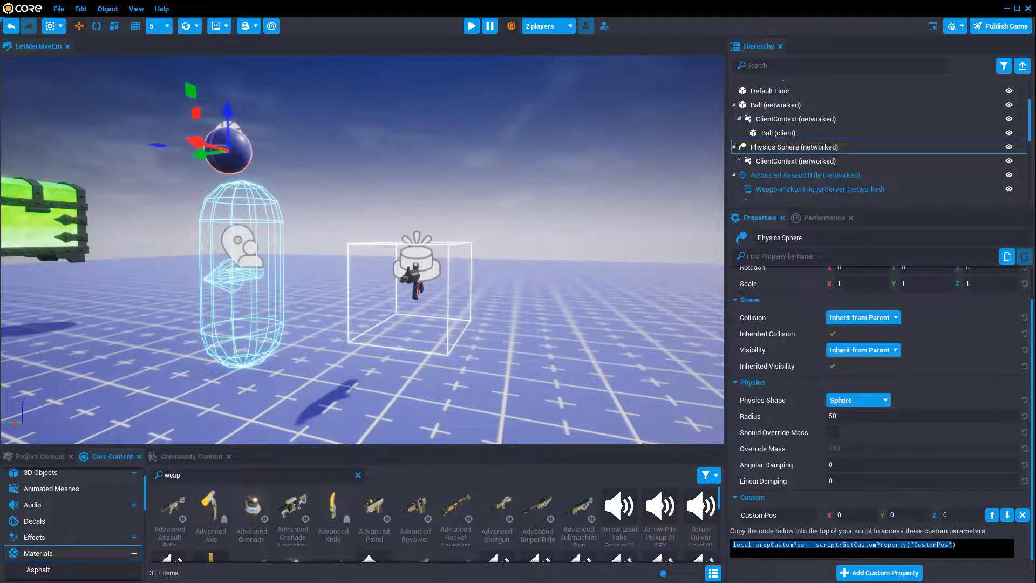
{"action": "left_click", "coordinate": [776, 544]}
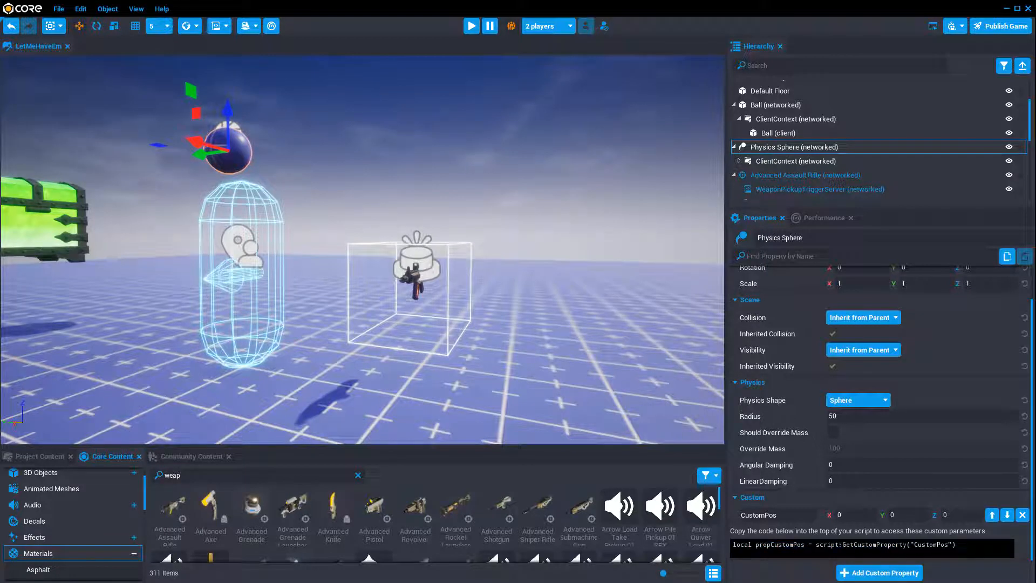
{"action": "left_click_drag", "start_coordinate": [755, 544], "coordinate": [804, 545]}
{"action": "left_click", "coordinate": [804, 544]}
Set the X value of the Physics Sphere's CustomPos property to 5
{"action": "left_click", "coordinate": [841, 519]}
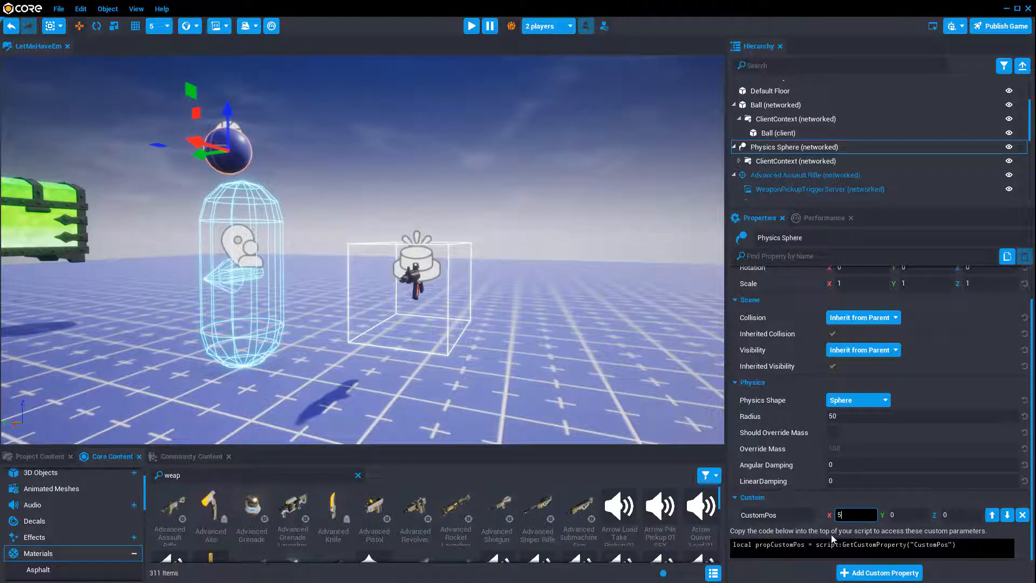
{"action": "type", "text": "5"}
{"action": "key", "text": "Return"}
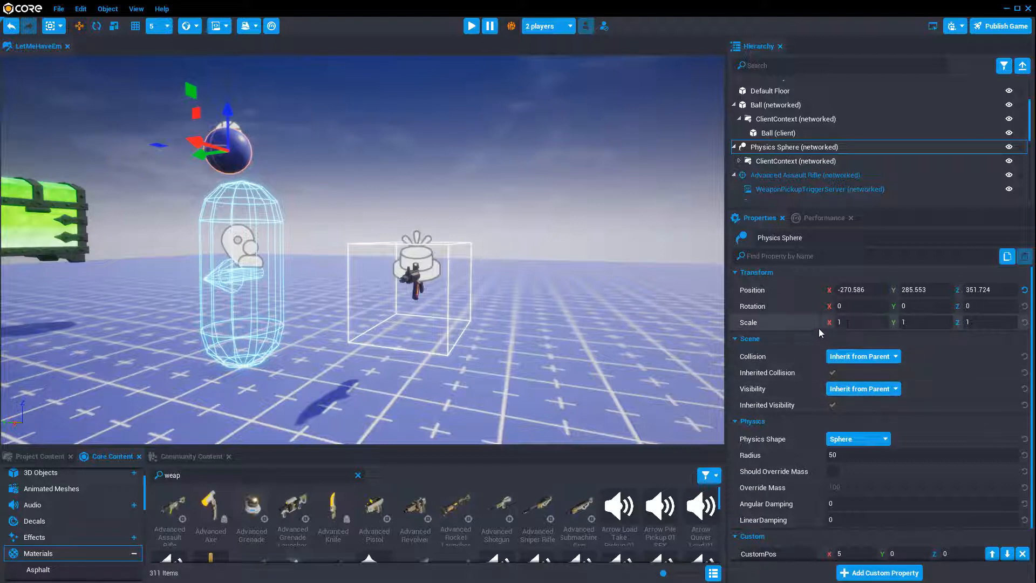
Compare the properties of the whole Advanced Assault Rifle, its Modern Weapon - Sight Rear 01 part and its Pickup Trigger
{"action": "scroll", "coordinate": [831, 148], "scroll_direction": "down", "scroll_amount": 2}
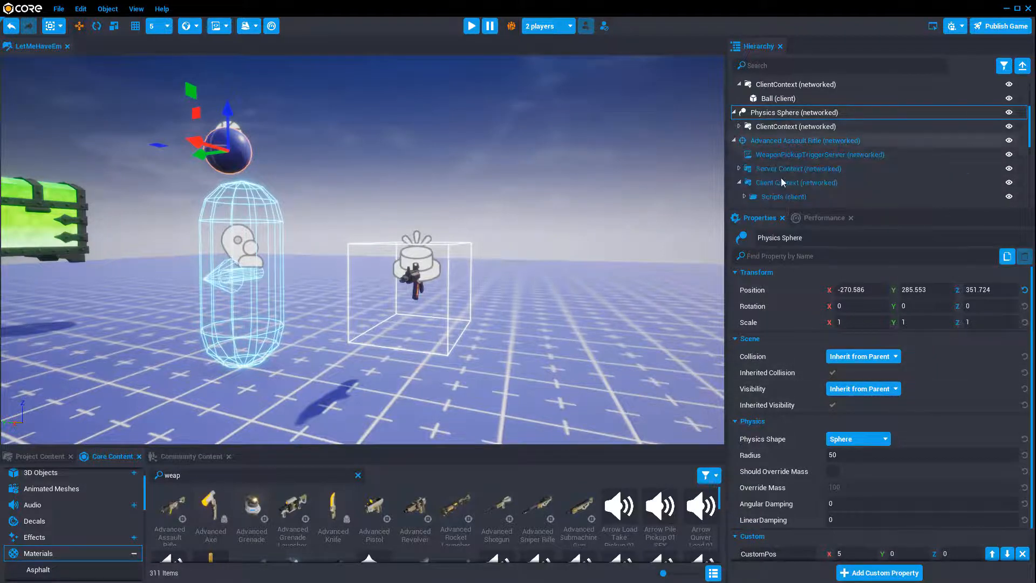
{"action": "scroll", "coordinate": [811, 162], "scroll_direction": "down", "scroll_amount": 3}
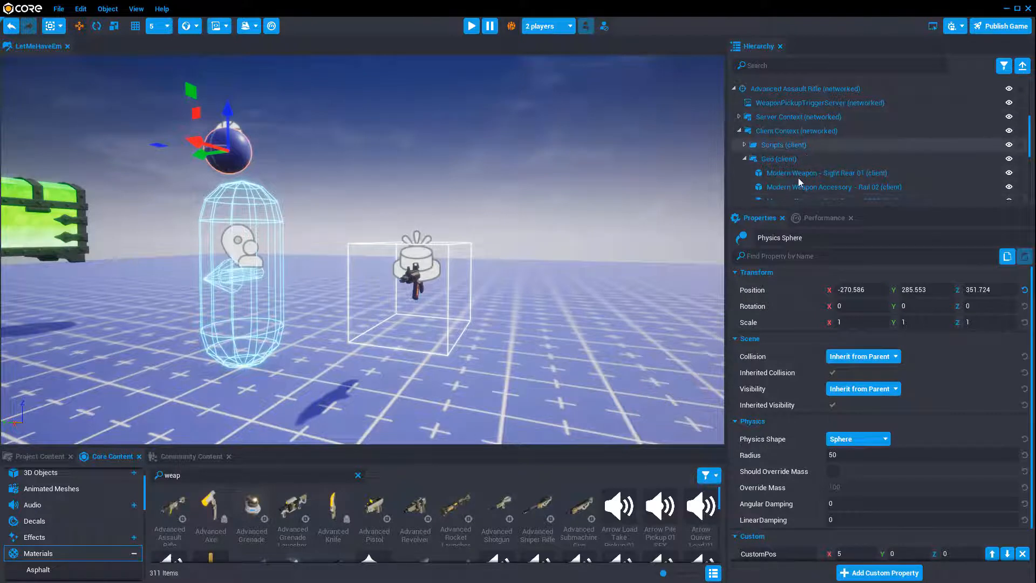
{"action": "scroll", "coordinate": [801, 165], "scroll_direction": "up", "scroll_amount": 3}
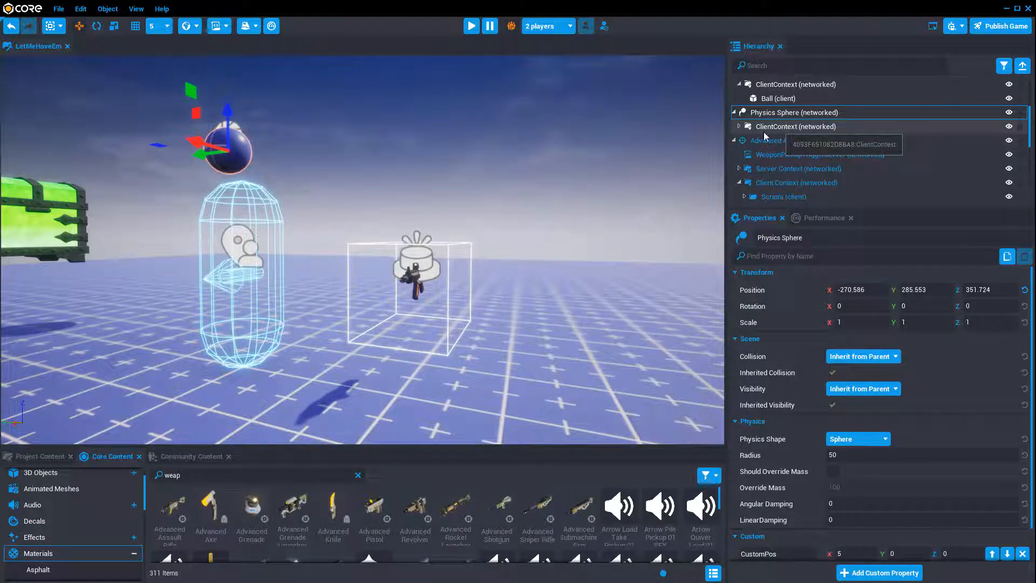
{"action": "scroll", "coordinate": [805, 144], "scroll_direction": "down", "scroll_amount": 3}
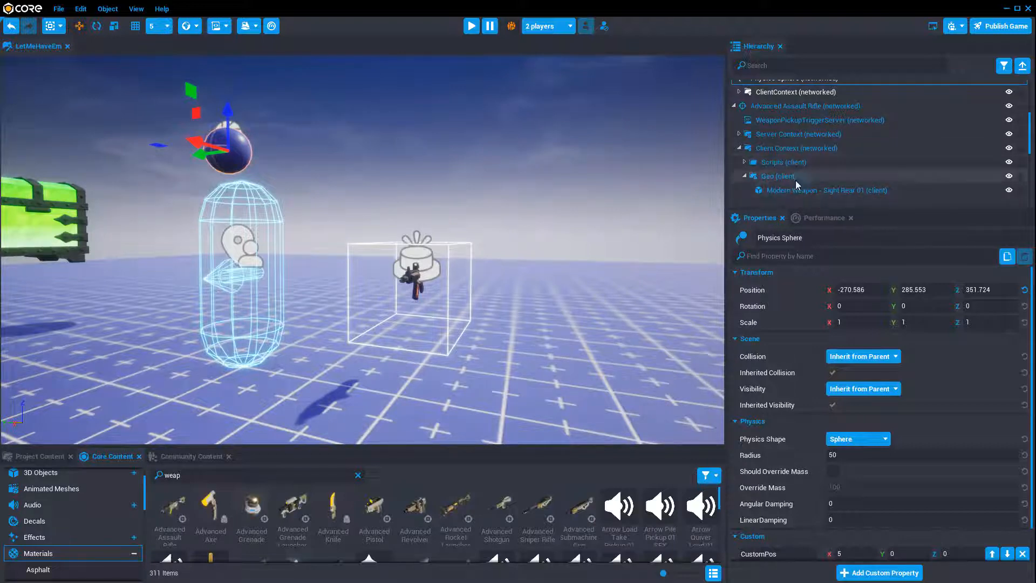
{"action": "left_click", "coordinate": [788, 106]}
{"action": "left_click", "coordinate": [791, 192]}
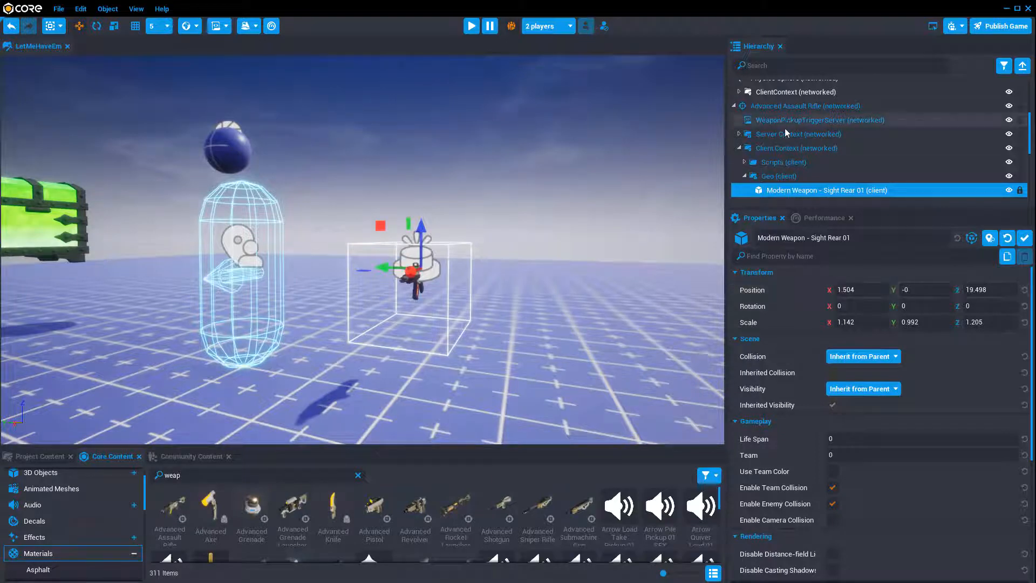
{"action": "left_click", "coordinate": [785, 106]}
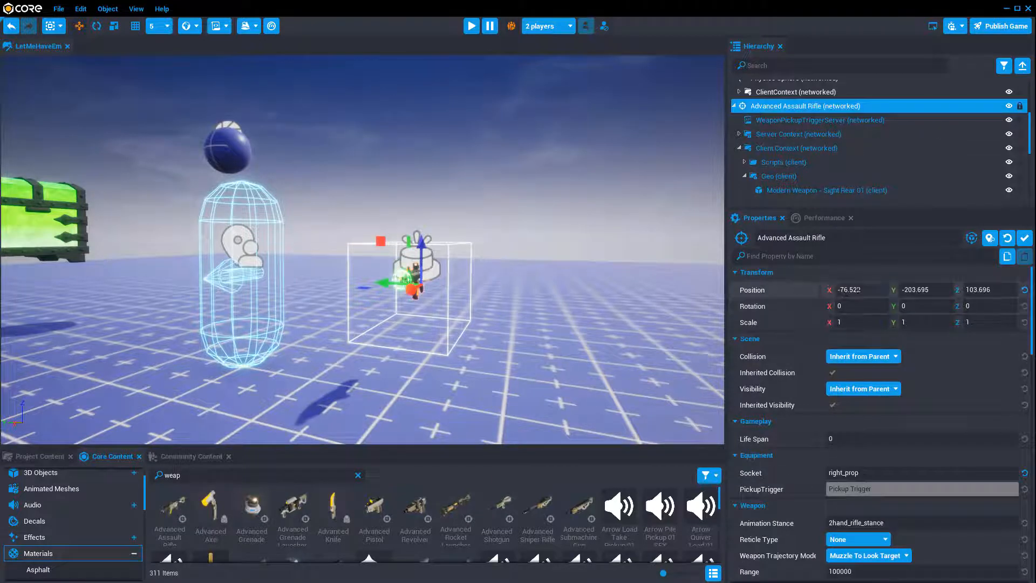
{"action": "left_click", "coordinate": [774, 190]}
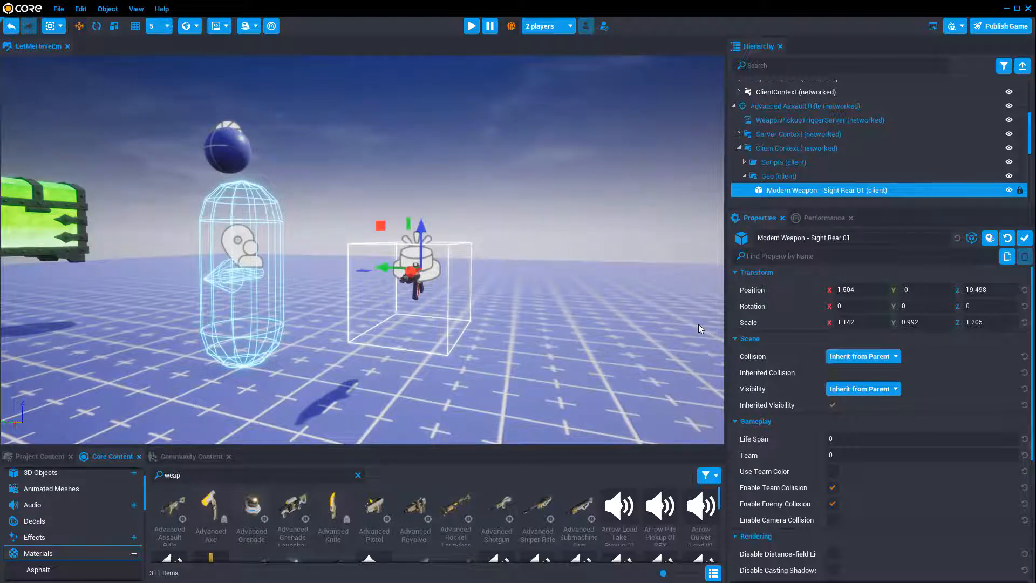
{"action": "left_click", "coordinate": [421, 286]}
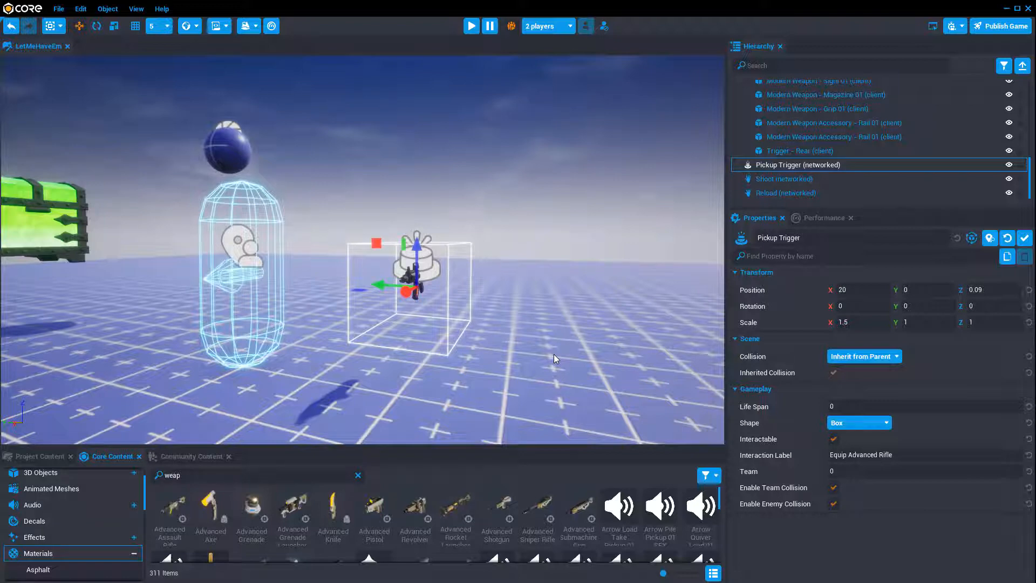
{"action": "scroll", "coordinate": [91, 509], "scroll_direction": "up", "scroll_amount": 2}
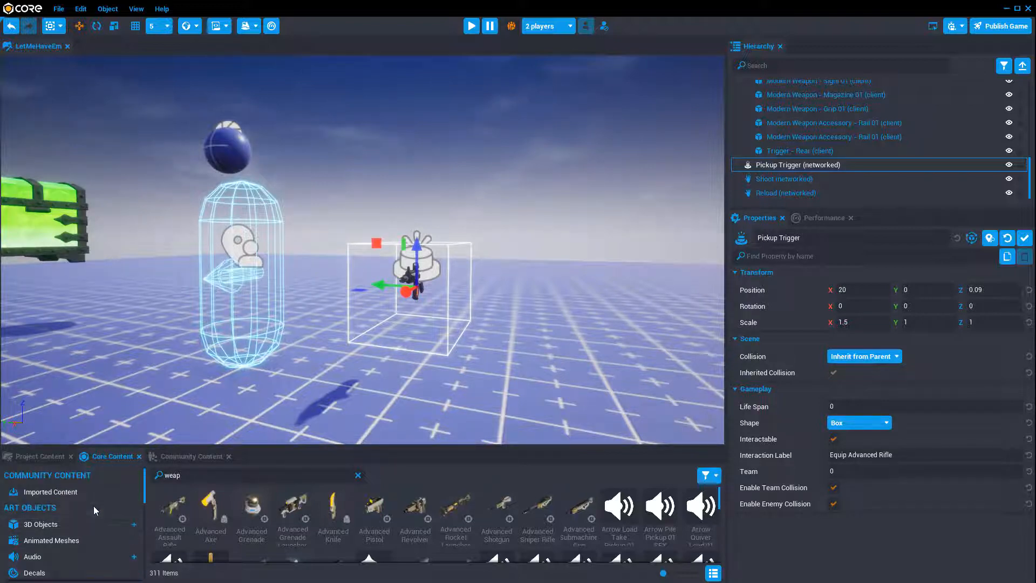
{"action": "scroll", "coordinate": [92, 509], "scroll_direction": "down", "scroll_amount": 2}
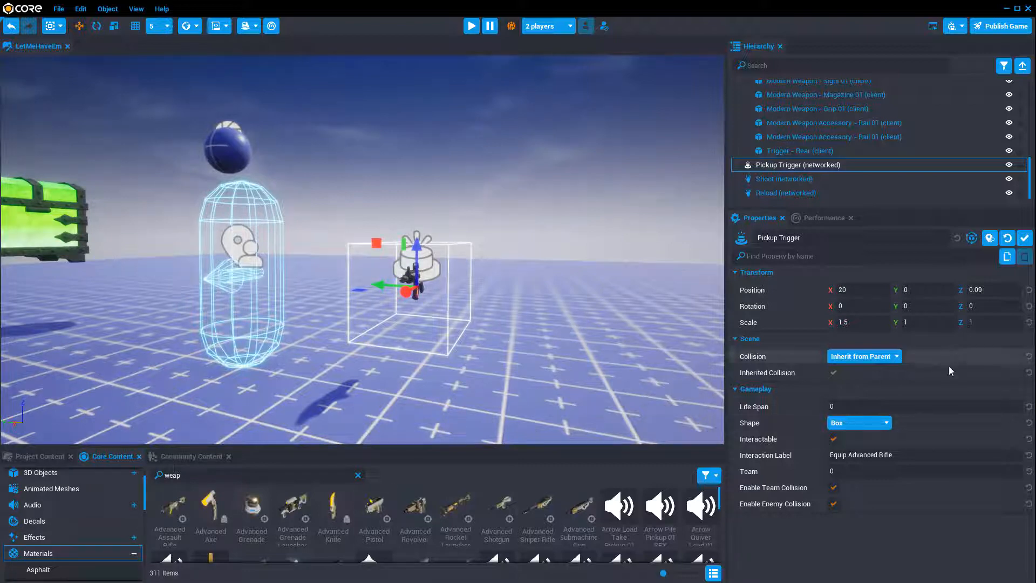
{"action": "right_click_drag", "start_coordinate": [577, 332], "coordinate": [490, 333]}
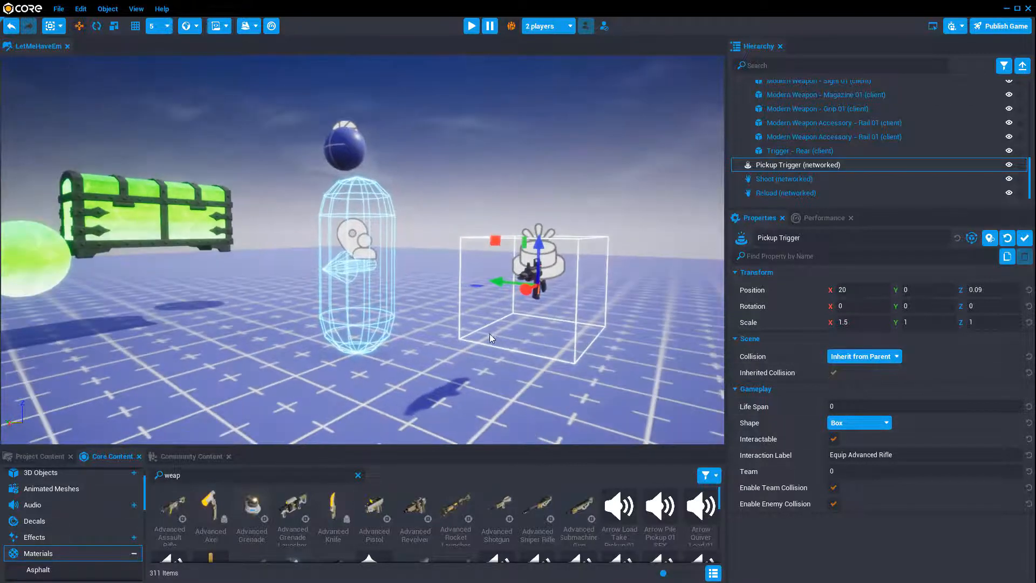